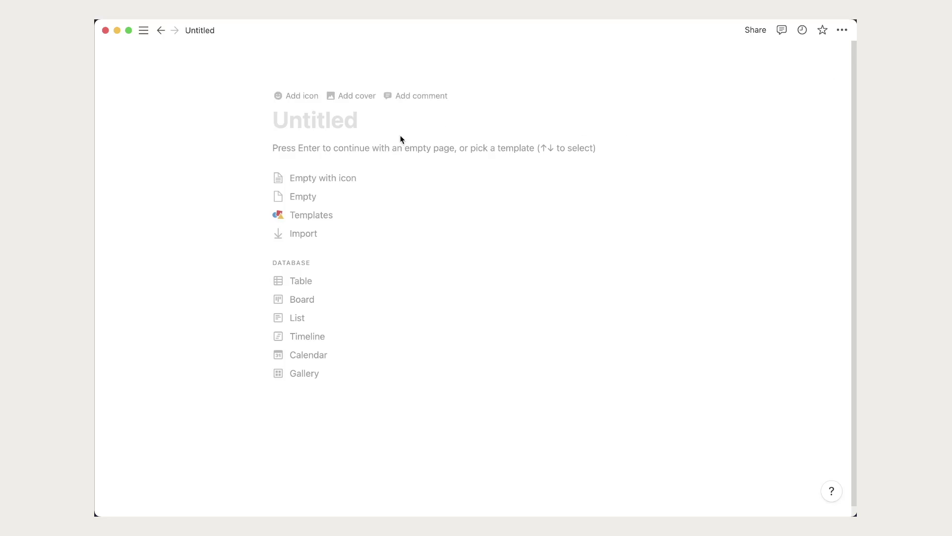
Step: Title the page 'Content Planner' and give it a woman-with-laptop emoji icon
{"action": "type", "text": "Cont"}
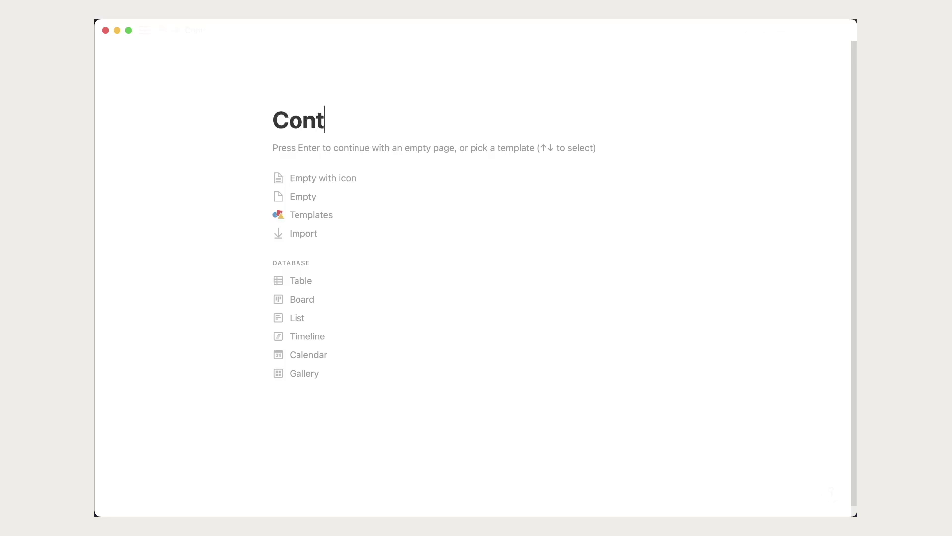
{"action": "type", "text": "ent Planner"}
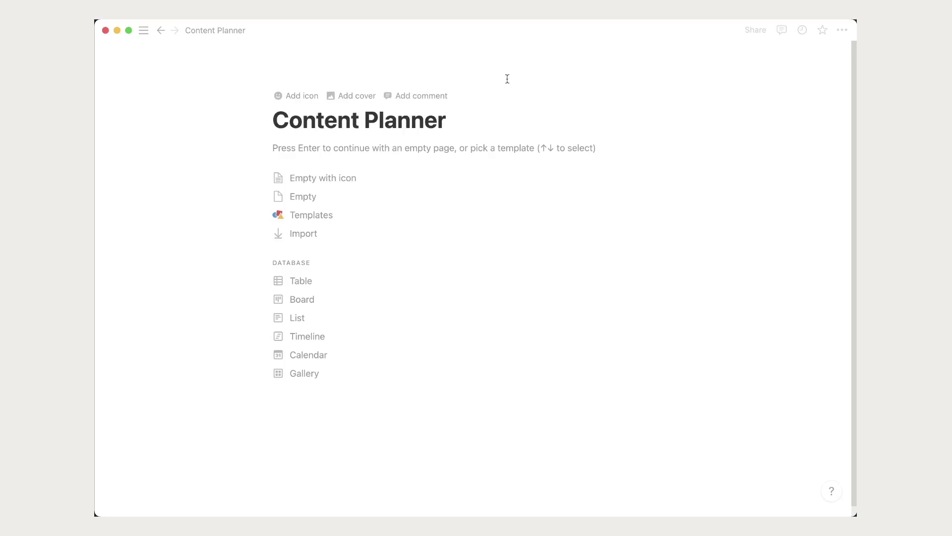
{"action": "left_click", "coordinate": [291, 97]}
{"action": "left_click", "coordinate": [303, 160]}
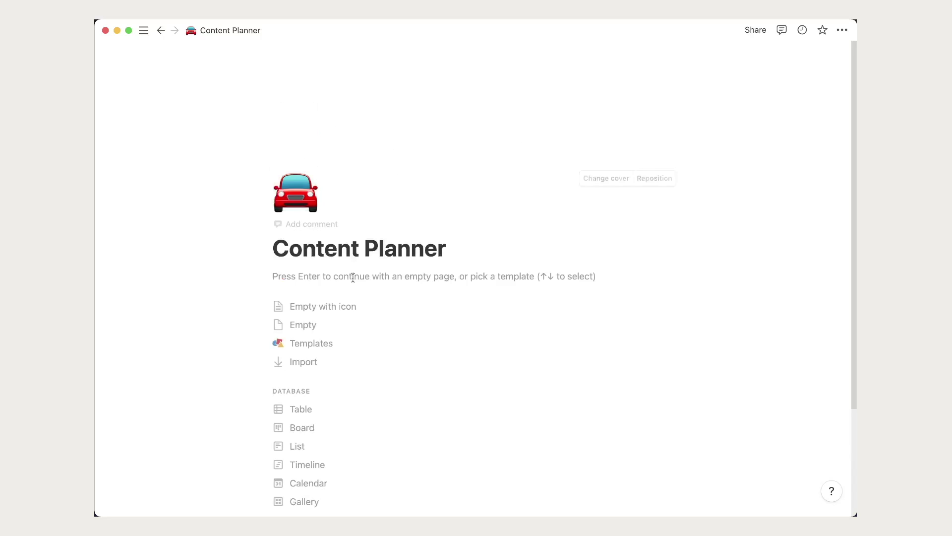
{"action": "left_click", "coordinate": [304, 204]}
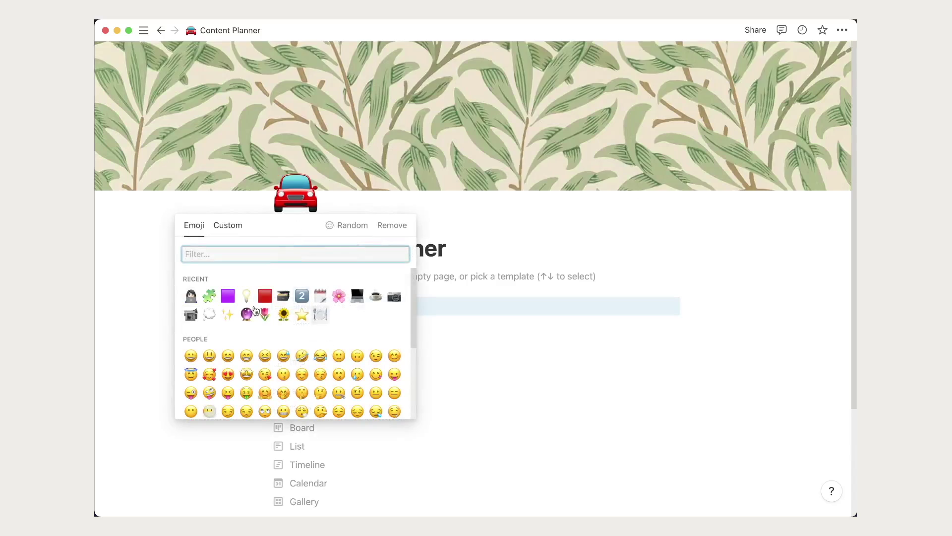
{"action": "left_click", "coordinate": [191, 298]}
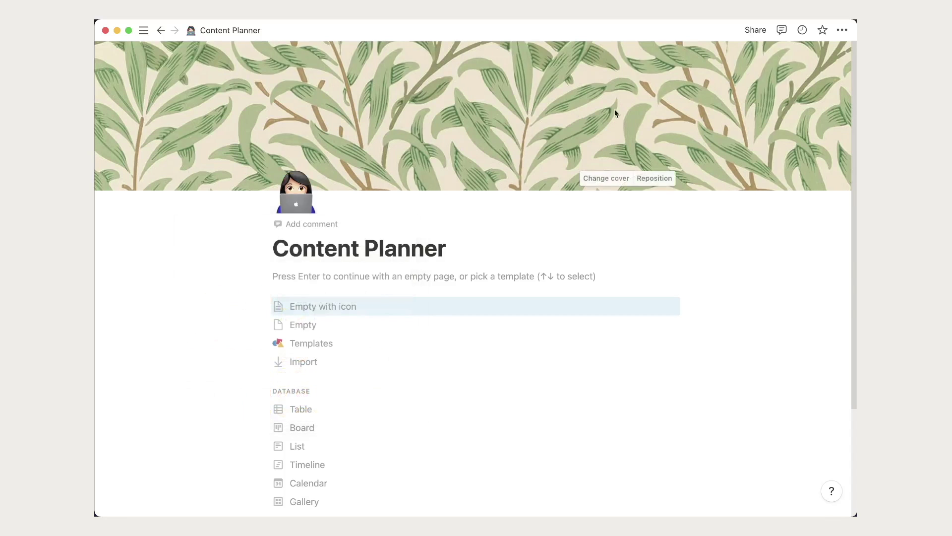
Step: Change the page cover to a plain cream colour
{"action": "left_click", "coordinate": [610, 179]}
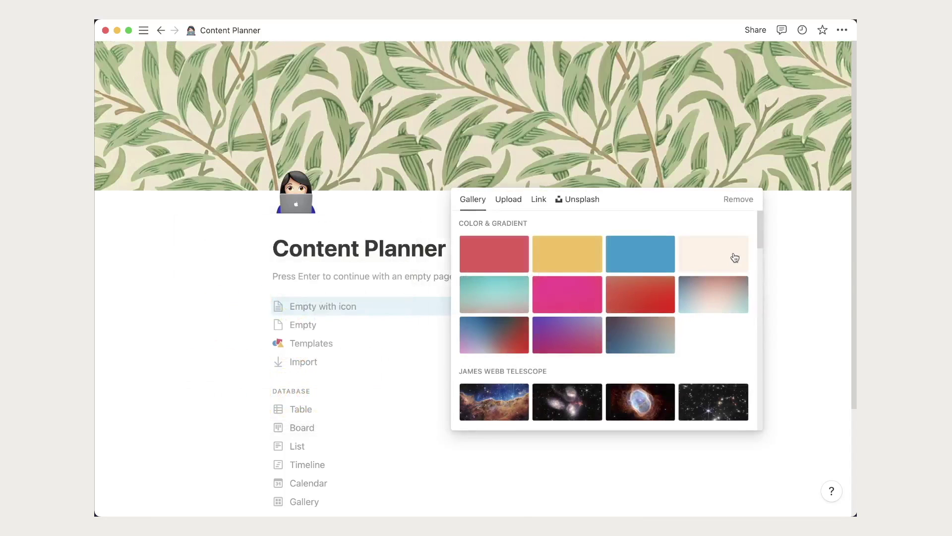
{"action": "left_click", "coordinate": [723, 258]}
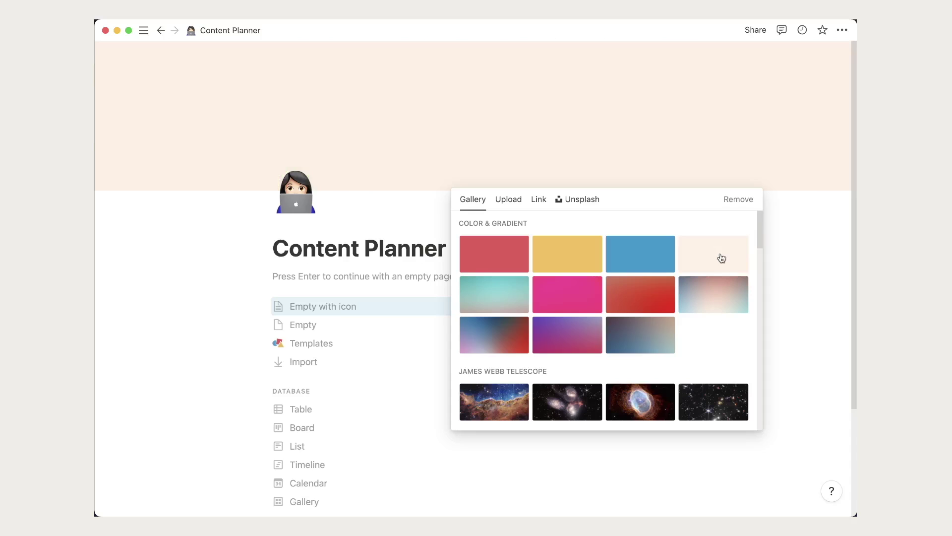
{"action": "left_click", "coordinate": [804, 236]}
{"action": "mouse_move", "coordinate": [812, 85]}
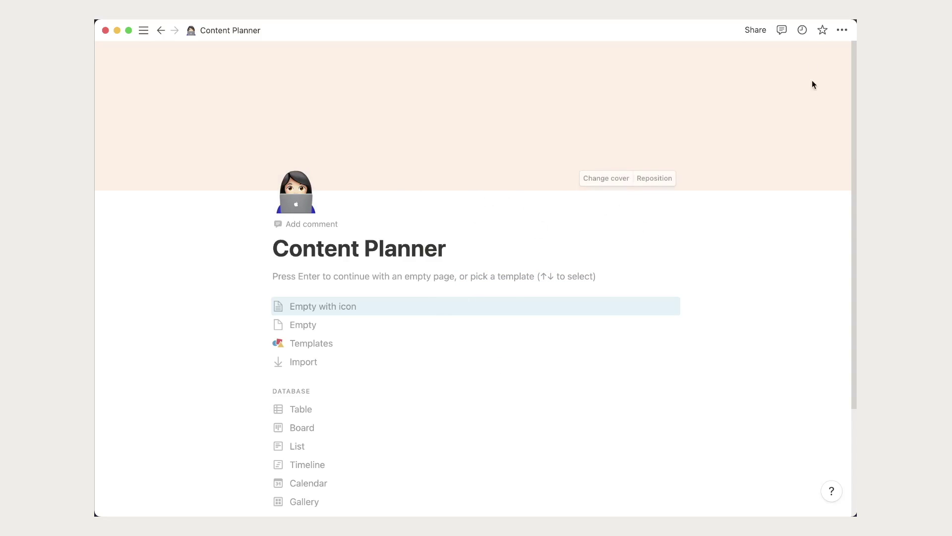
Step: Make the page full width and add a new gallery database named 'Niche: Brand Designer'
{"action": "left_click", "coordinate": [842, 33]}
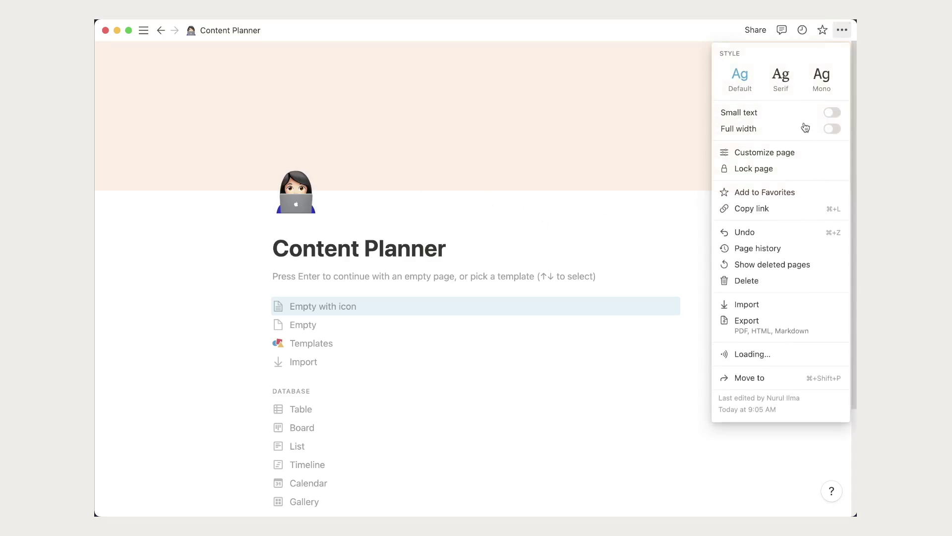
{"action": "left_click", "coordinate": [832, 129]}
{"action": "left_click", "coordinate": [316, 249]}
{"action": "key", "text": "Return"}
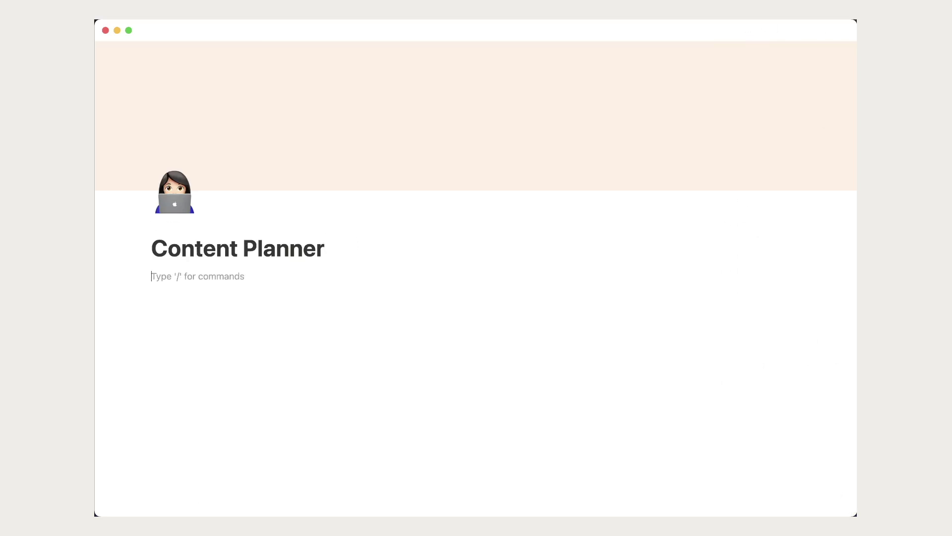
{"action": "type", "text": "/galle"}
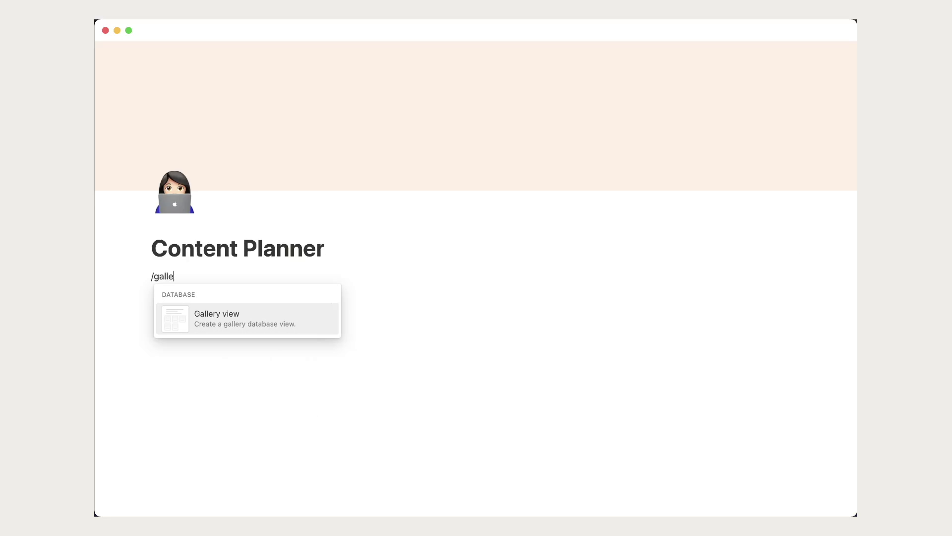
{"action": "key", "text": "Return"}
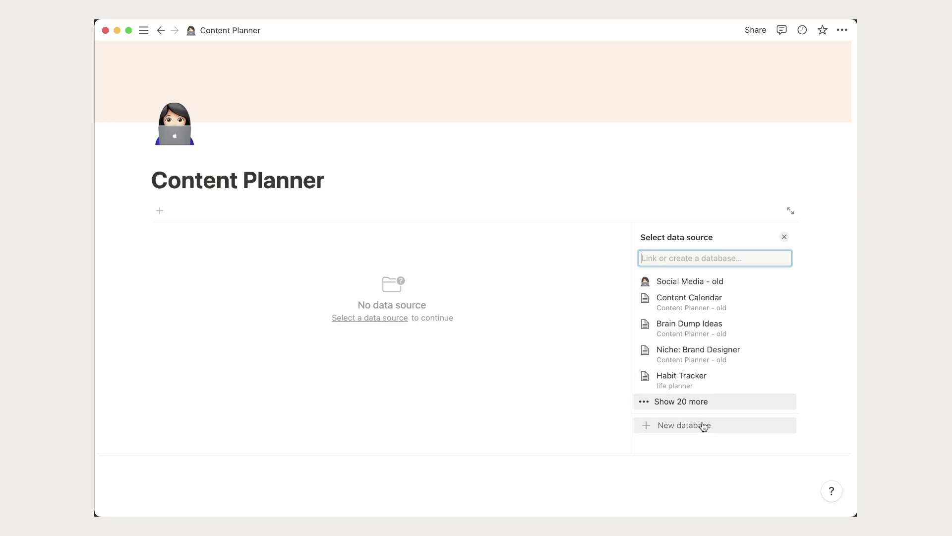
{"action": "left_click", "coordinate": [703, 426]}
{"action": "type", "text": "Niche: B"}
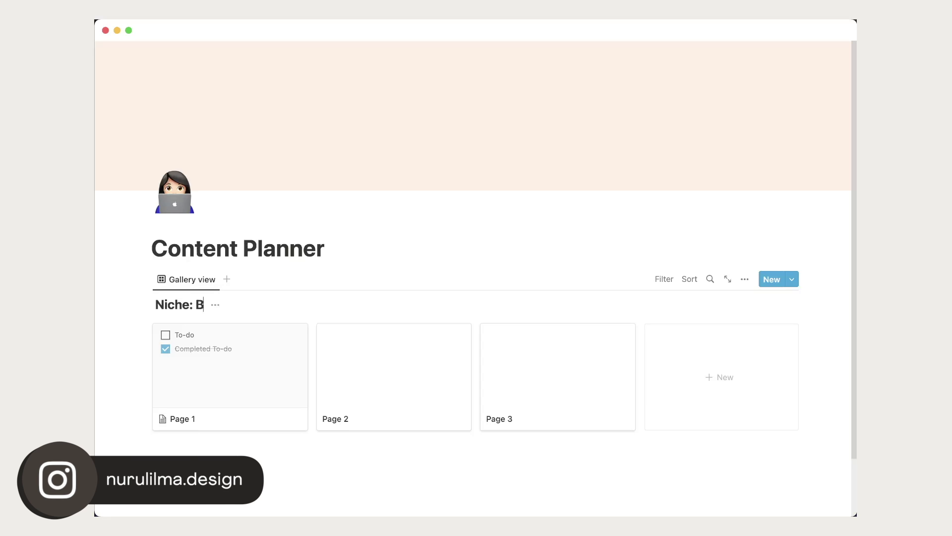
{"action": "type", "text": "rand Designer"}
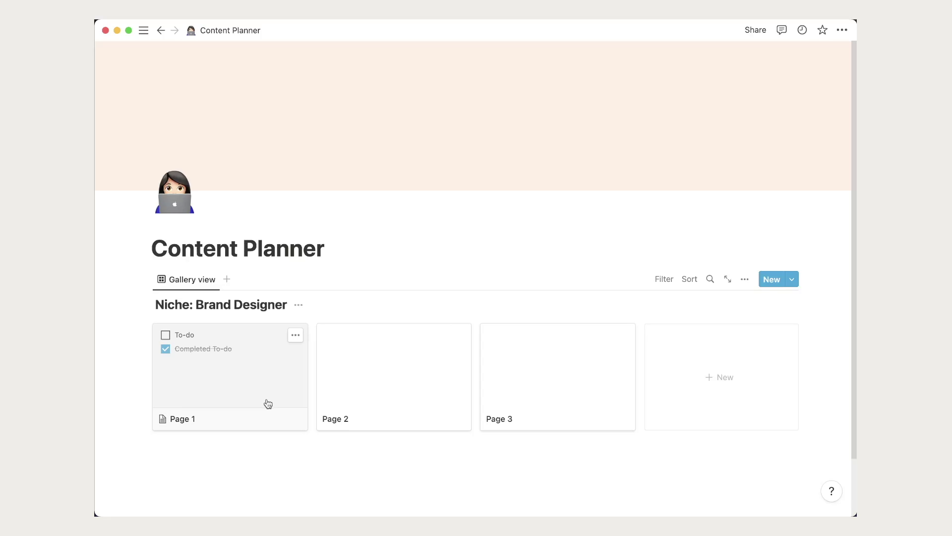
Step: Rename the Page 1 card to 'Educational for Business Owner'
{"action": "right_click", "coordinate": [204, 424]}
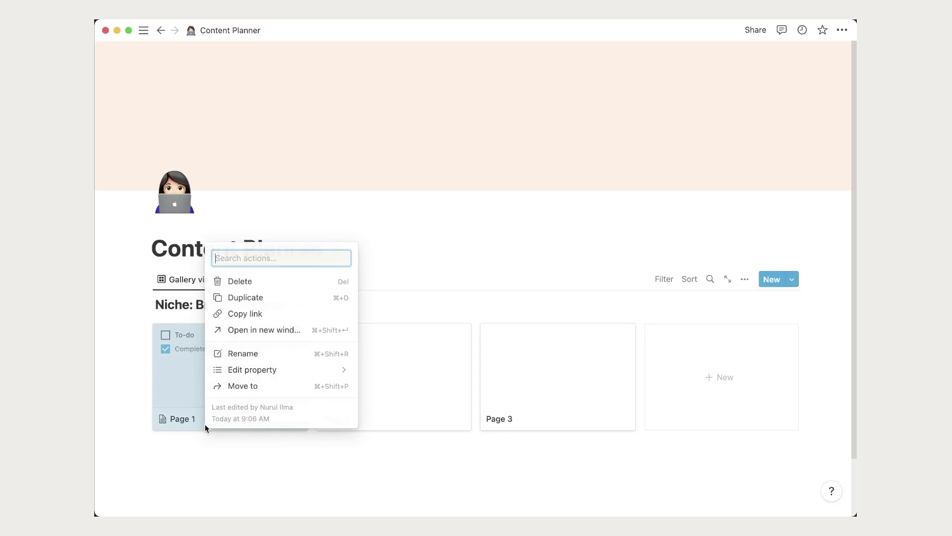
{"action": "left_click", "coordinate": [254, 349]}
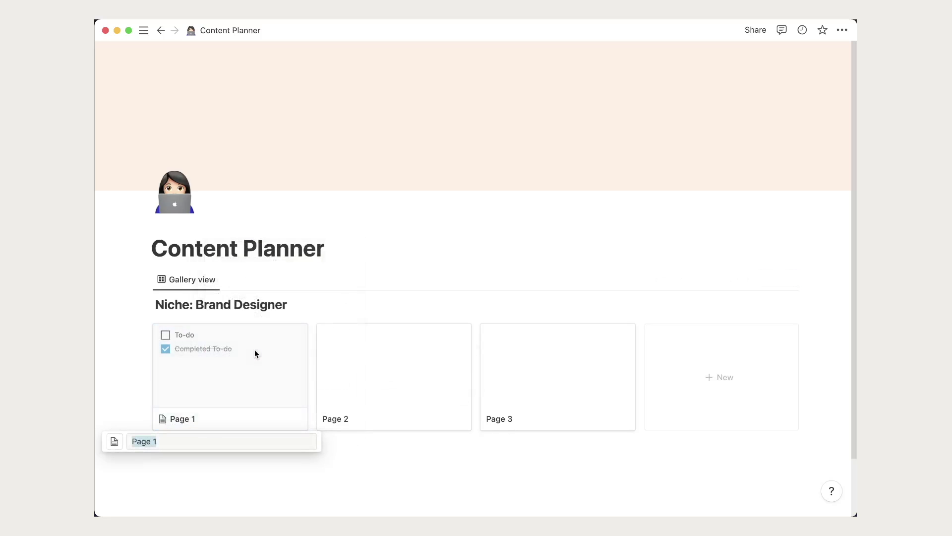
{"action": "type", "text": "Educational f"}
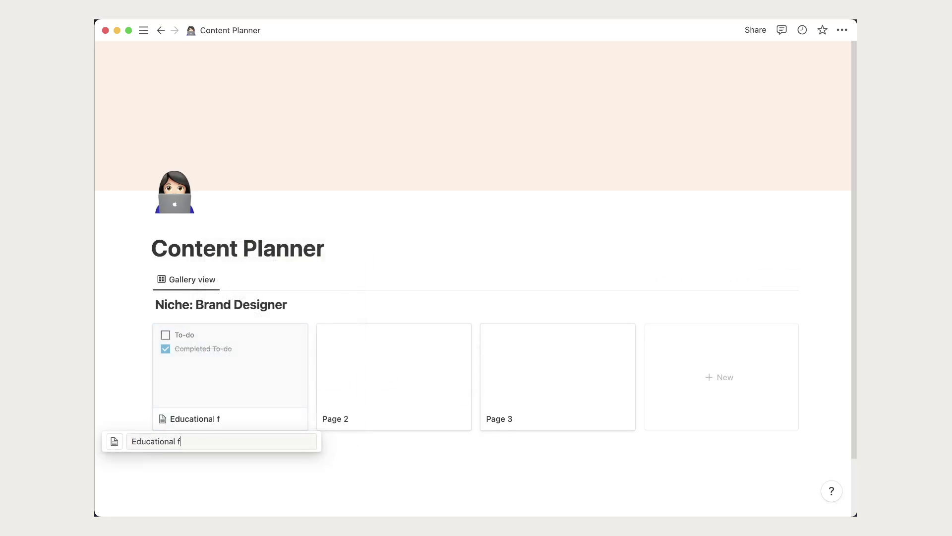
{"action": "type", "text": "or Bus"}
{"action": "type", "text": "iness Ow"}
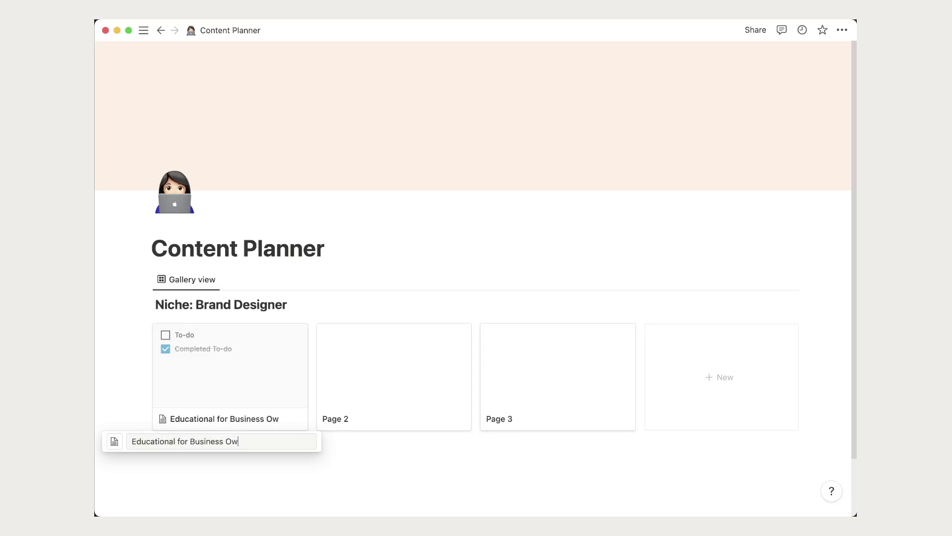
{"action": "type", "text": "ner"}
{"action": "key", "text": "Return"}
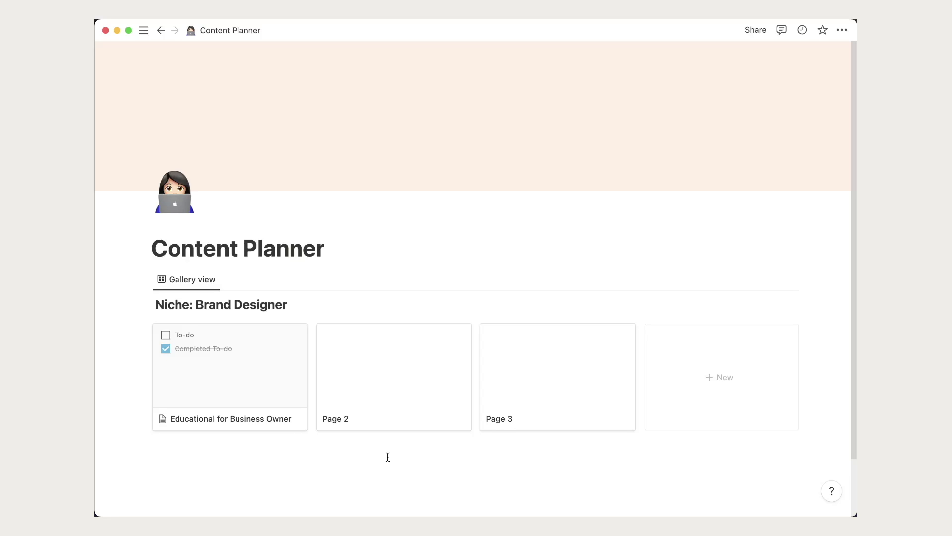
{"action": "mouse_move", "coordinate": [230, 368]}
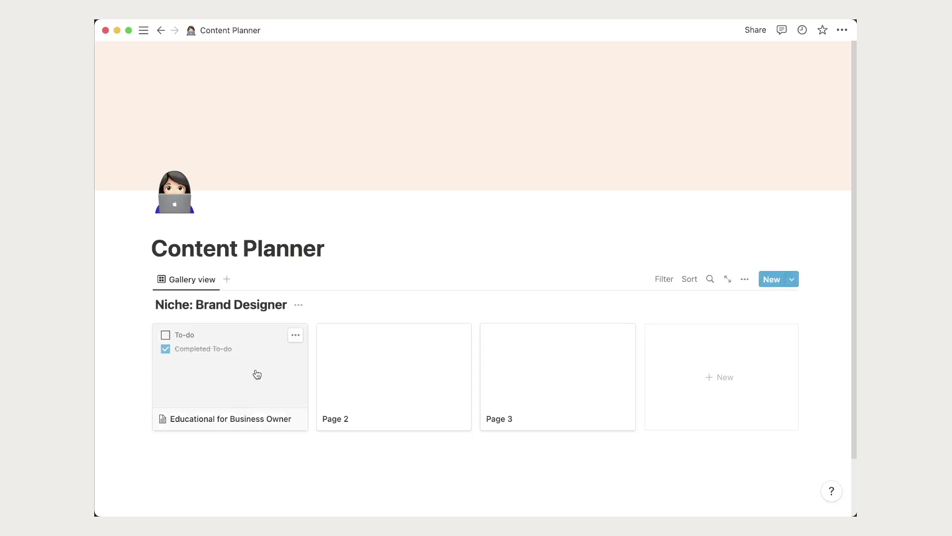
{"action": "left_click", "coordinate": [296, 334]}
{"action": "left_click", "coordinate": [380, 397]}
Step: Rename the Page 2 card to 'Educational for Designer'
{"action": "right_click", "coordinate": [402, 374]}
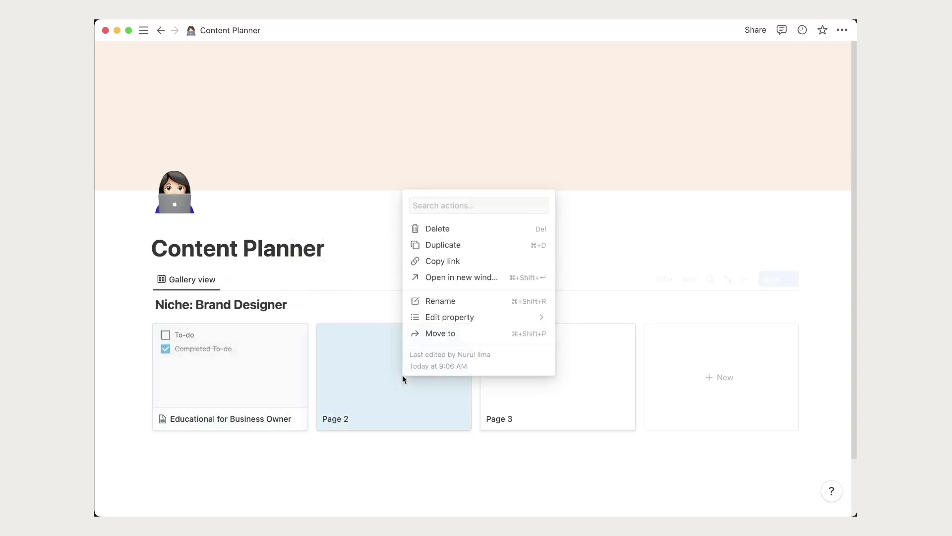
{"action": "left_click", "coordinate": [436, 301]}
{"action": "type", "text": "Educ"}
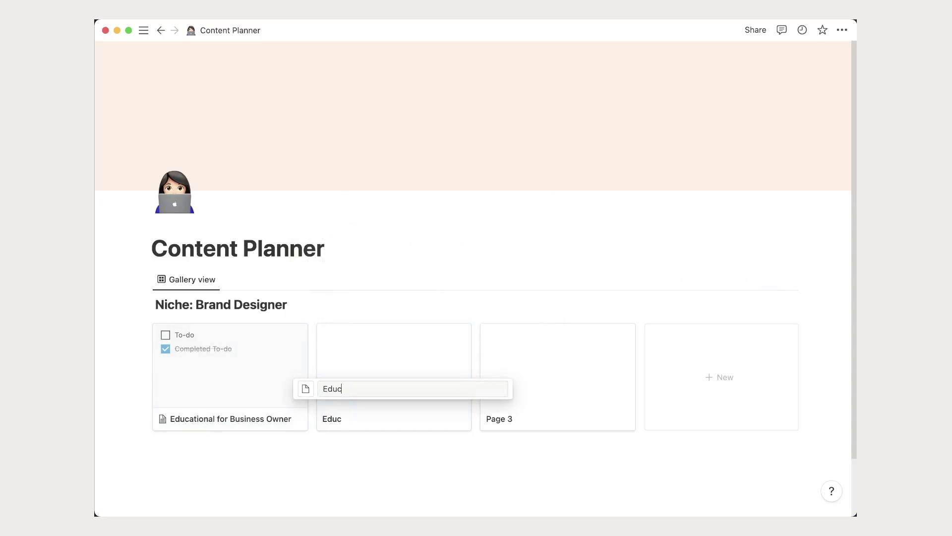
{"action": "type", "text": "ational for "}
{"action": "type", "text": "Designer"}
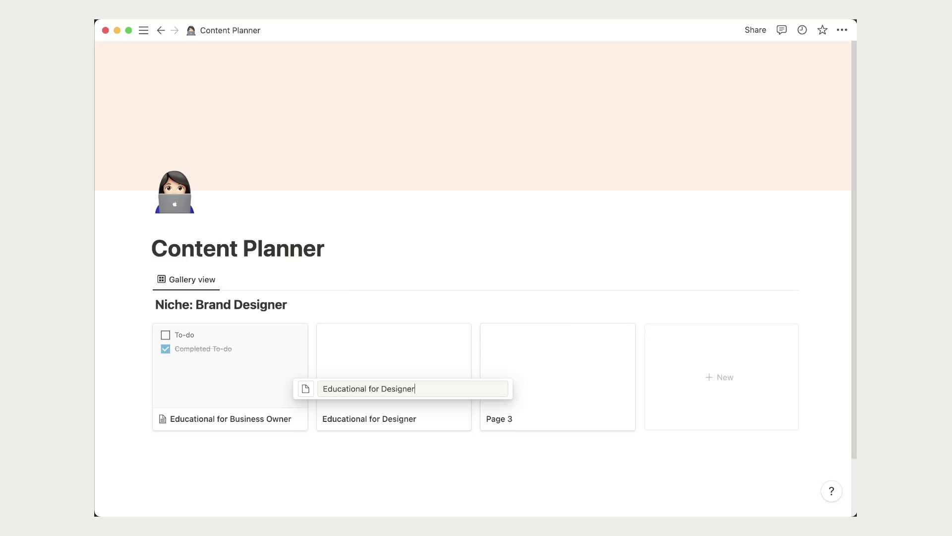
{"action": "left_click", "coordinate": [503, 455]}
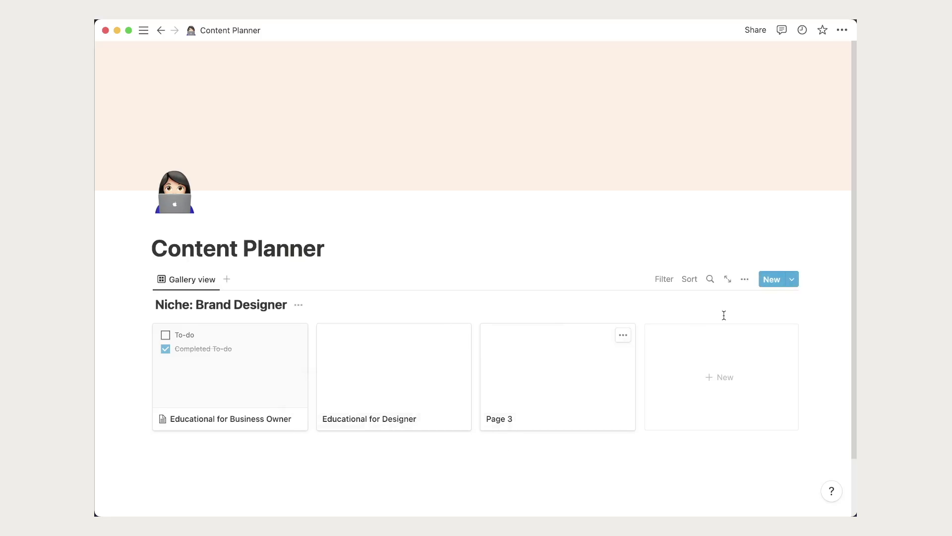
Step: Set the gallery layout's card preview to show page covers
{"action": "mouse_move", "coordinate": [476, 279]}
{"action": "mouse_move", "coordinate": [745, 287]}
{"action": "left_click", "coordinate": [744, 279]}
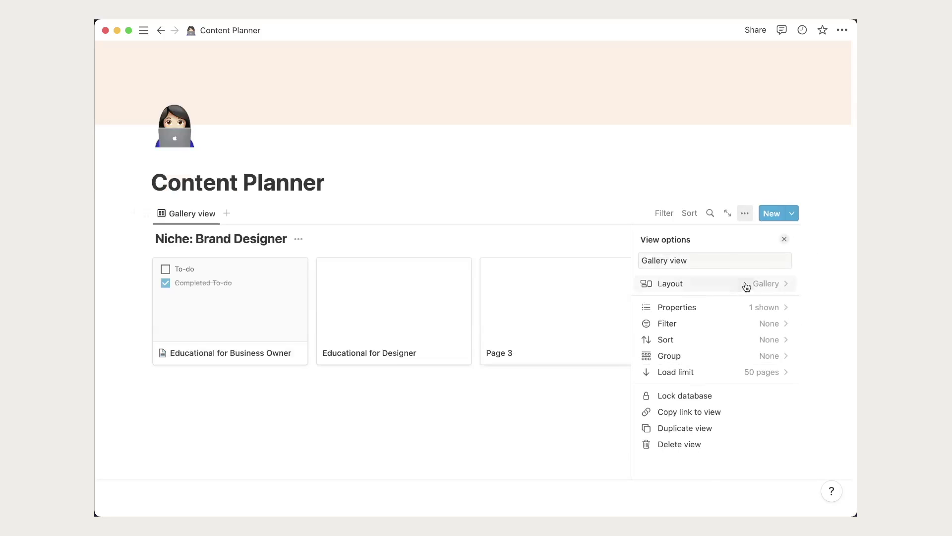
{"action": "left_click", "coordinate": [692, 288]}
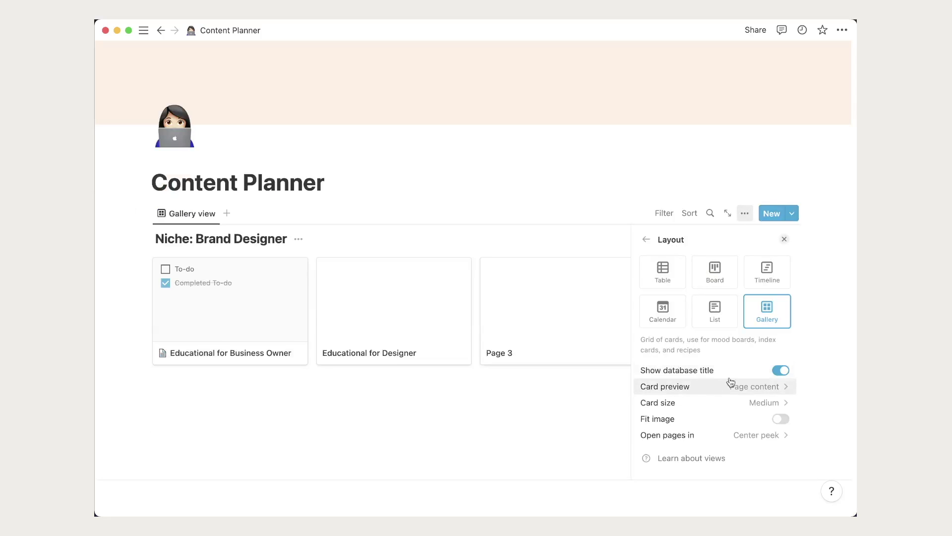
{"action": "left_click", "coordinate": [784, 391]}
{"action": "left_click", "coordinate": [691, 406]}
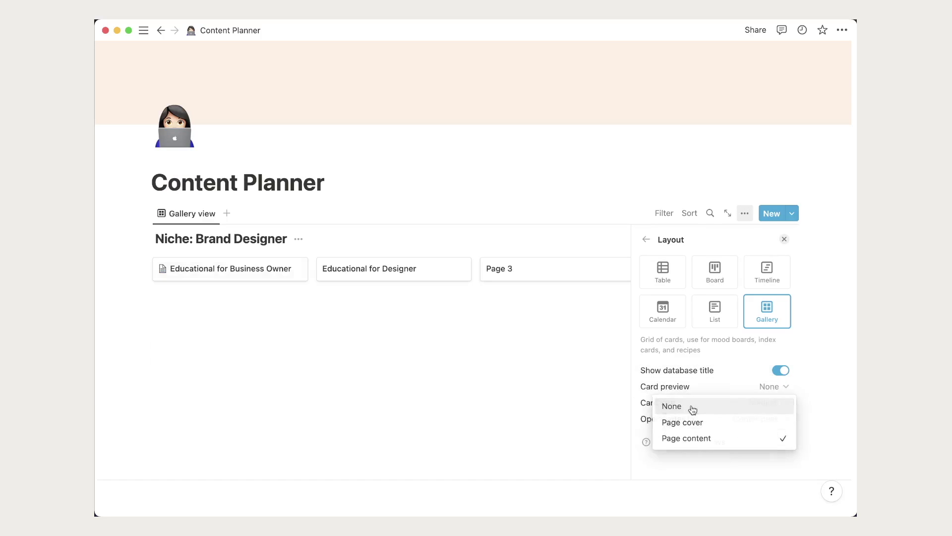
{"action": "left_click", "coordinate": [694, 387]}
{"action": "left_click", "coordinate": [700, 422]}
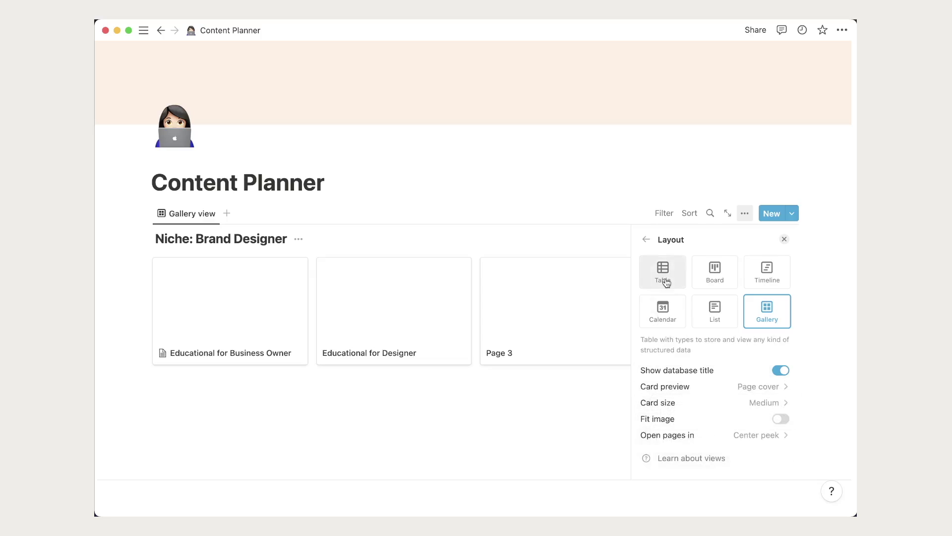
{"action": "left_click", "coordinate": [784, 239]}
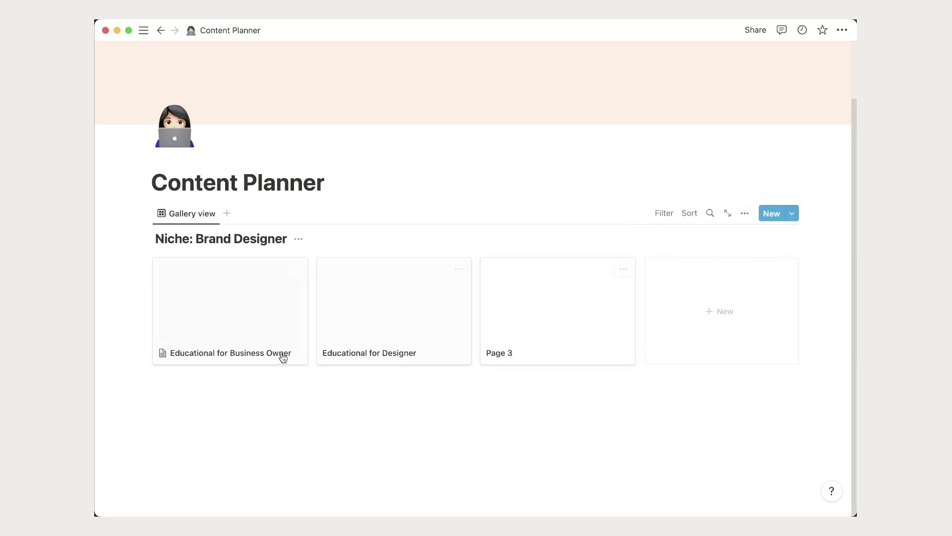
Step: Give the Educational for Business Owner page a solid red cover
{"action": "left_click", "coordinate": [234, 317]}
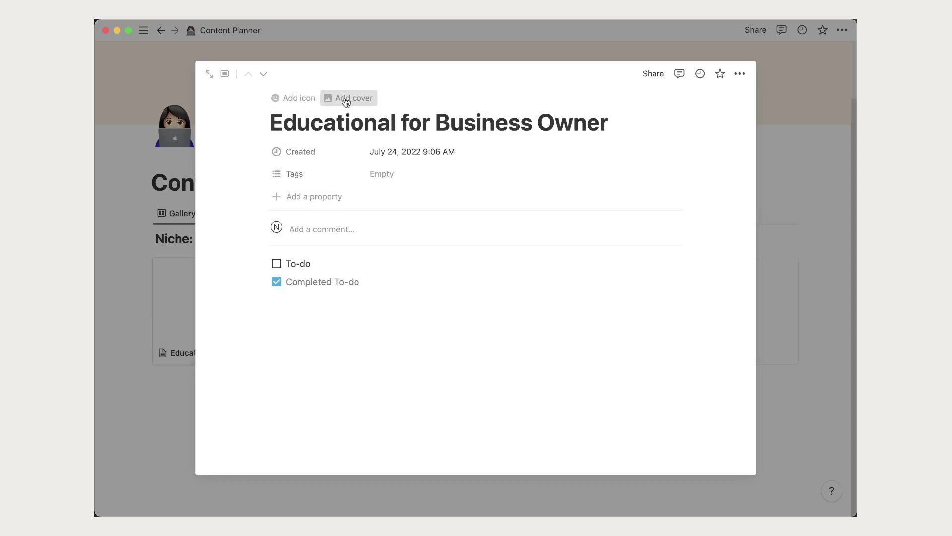
{"action": "left_click", "coordinate": [347, 99]}
{"action": "mouse_move", "coordinate": [606, 180]}
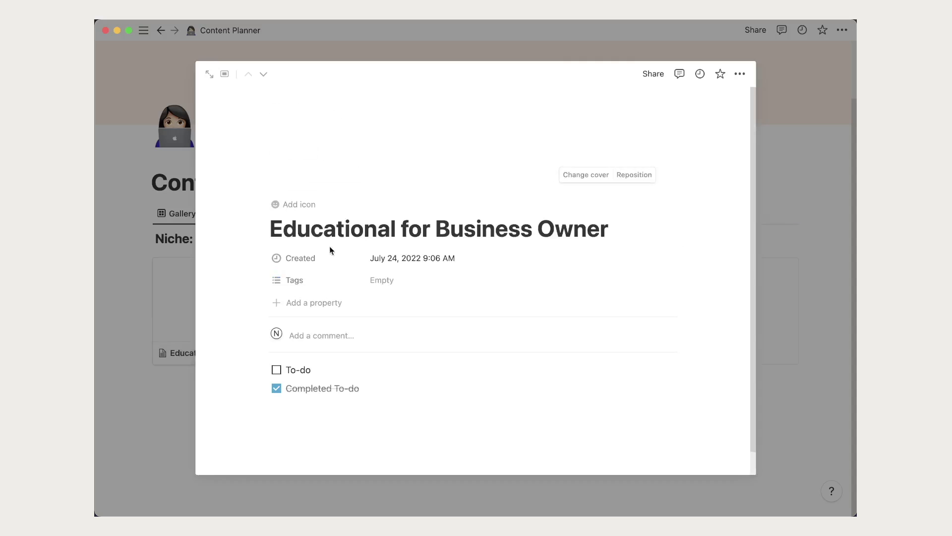
{"action": "left_click", "coordinate": [606, 177]}
{"action": "left_click", "coordinate": [467, 263]}
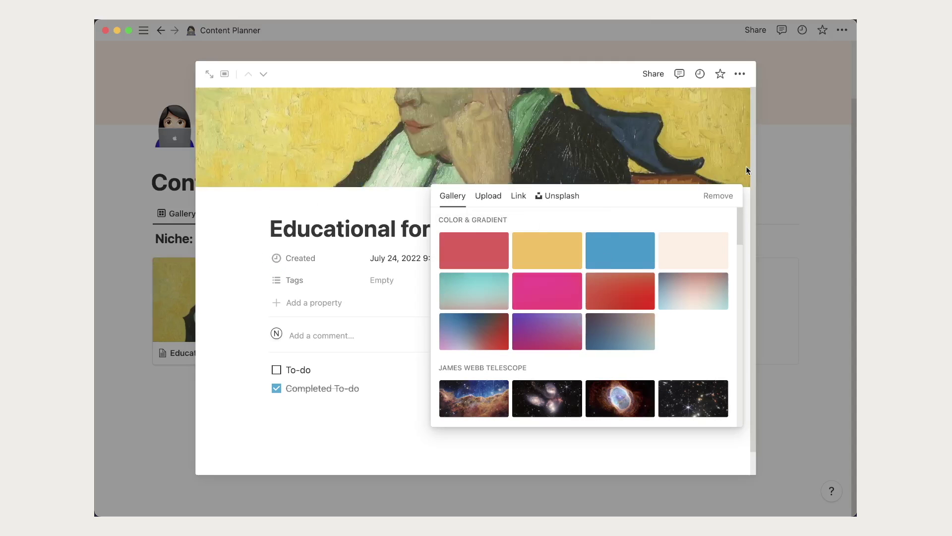
{"action": "left_click", "coordinate": [819, 227]}
{"action": "left_click", "coordinate": [188, 293]}
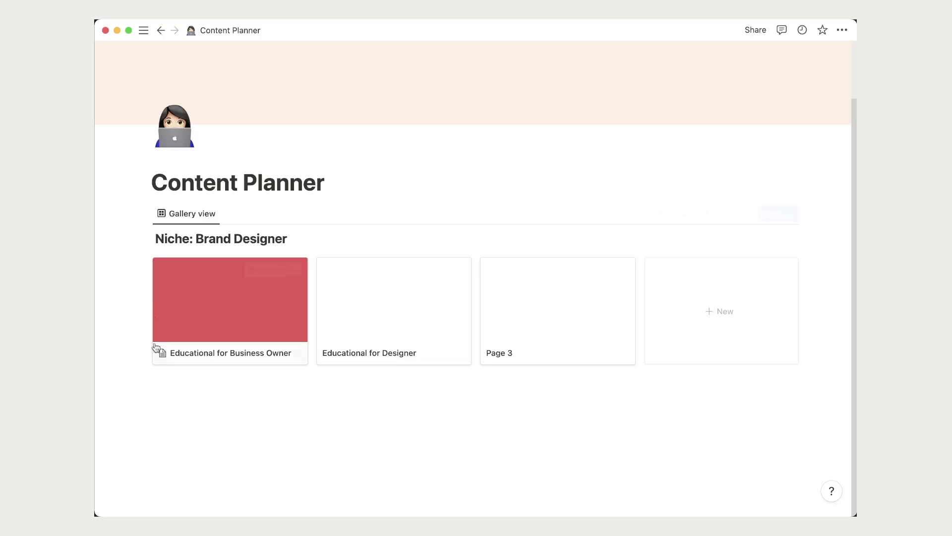
Step: Rename the Page 3 card to 'Design Showcase'
{"action": "right_click", "coordinate": [543, 308]}
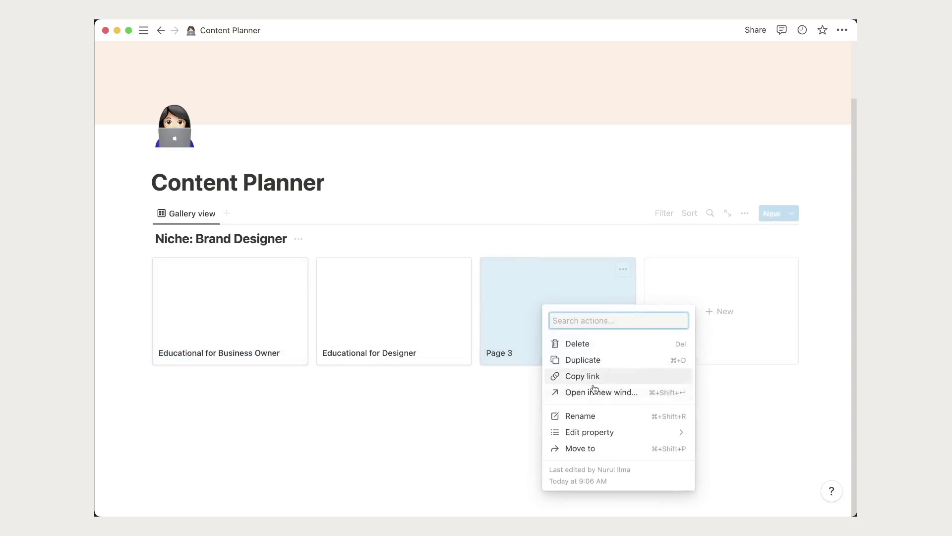
{"action": "left_click", "coordinate": [600, 417]}
{"action": "type", "text": "Design Showcase"}
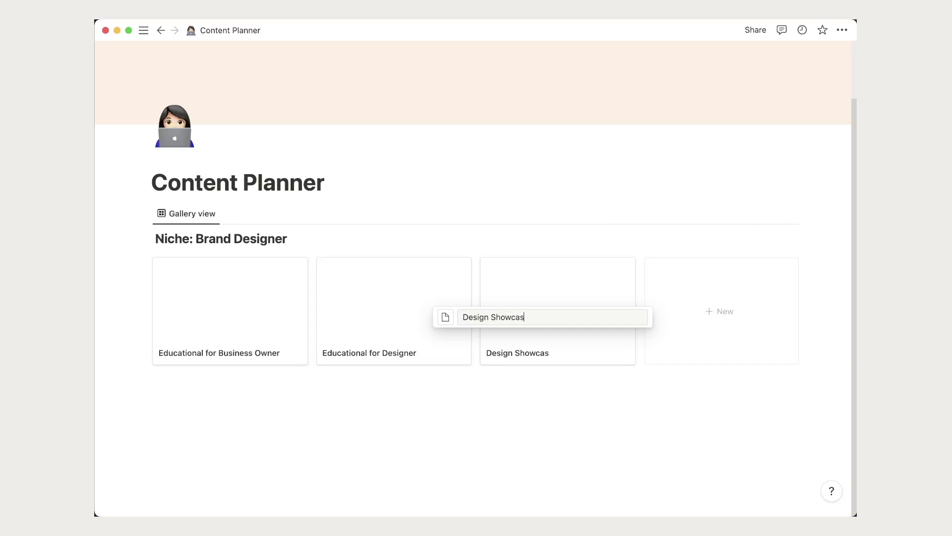
{"action": "key", "text": "Return"}
Step: Add an 'Entertaining' card and delete the database's Created property
{"action": "left_click", "coordinate": [707, 331]}
{"action": "type", "text": "En"}
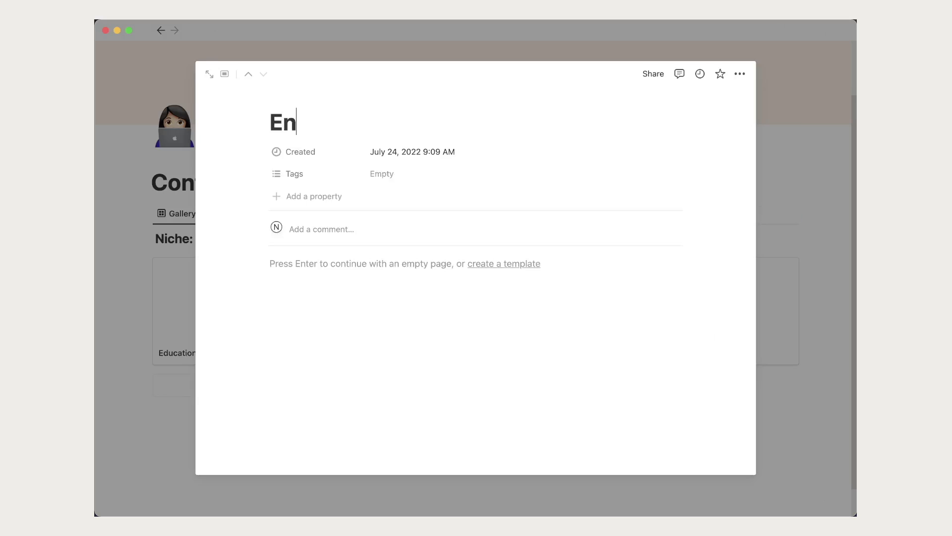
{"action": "type", "text": "tertaining"}
{"action": "left_click", "coordinate": [264, 152]}
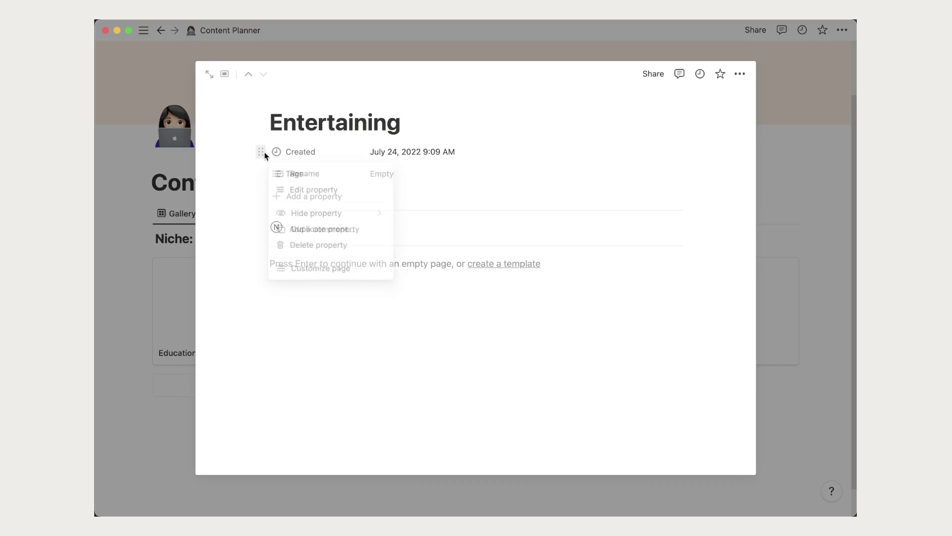
{"action": "left_click", "coordinate": [298, 245]}
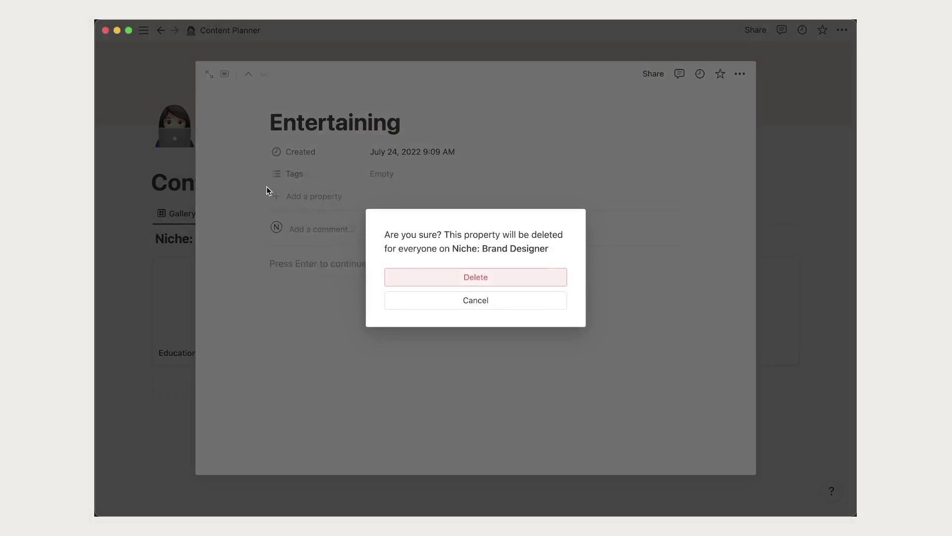
{"action": "left_click", "coordinate": [471, 282]}
{"action": "left_click", "coordinate": [261, 152]}
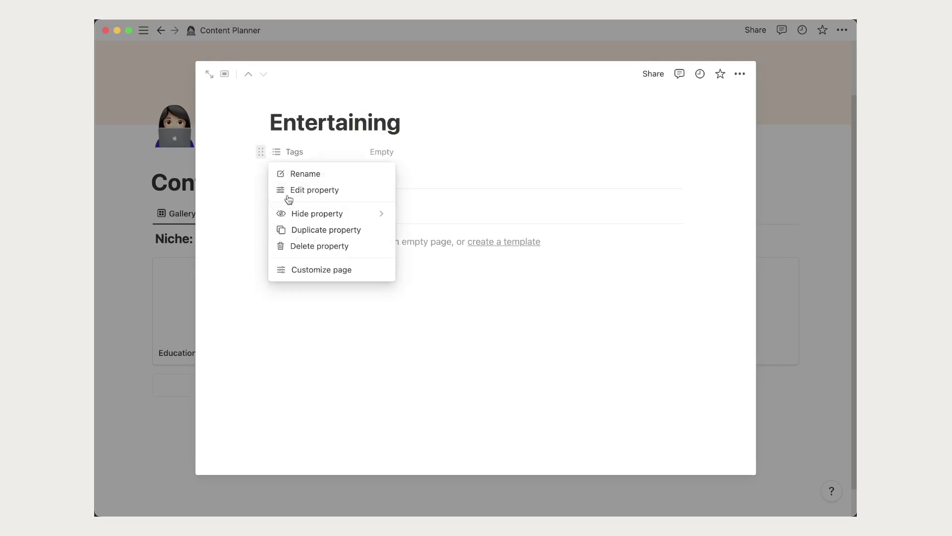
{"action": "left_click", "coordinate": [129, 295]}
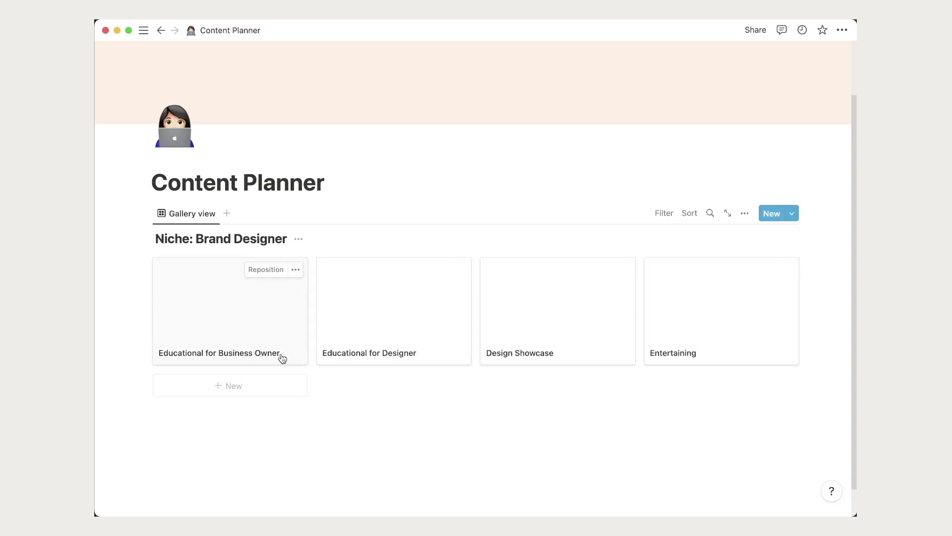
Step: Add an 'Inspirational' card whose page holds a bulleted list beginning with quotes
{"action": "left_click", "coordinate": [225, 395]}
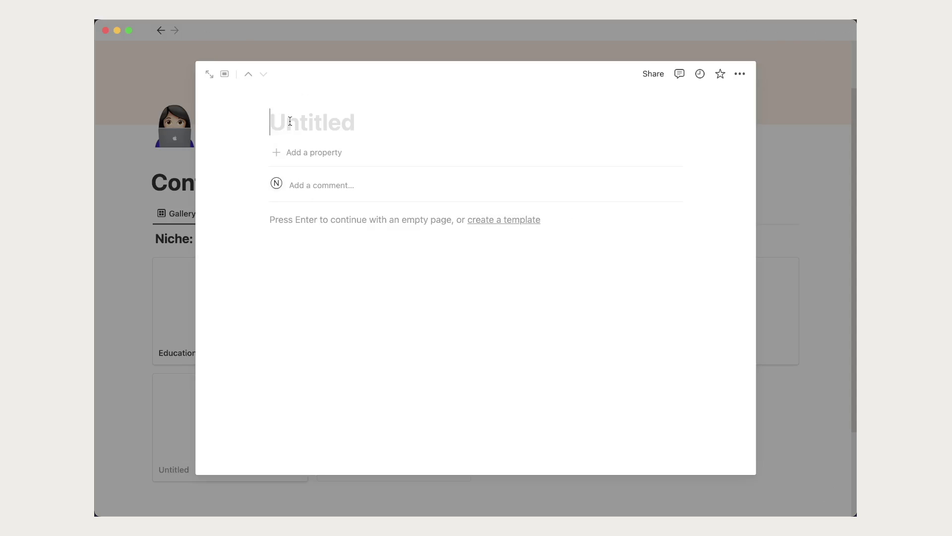
{"action": "type", "text": "Inspirat"}
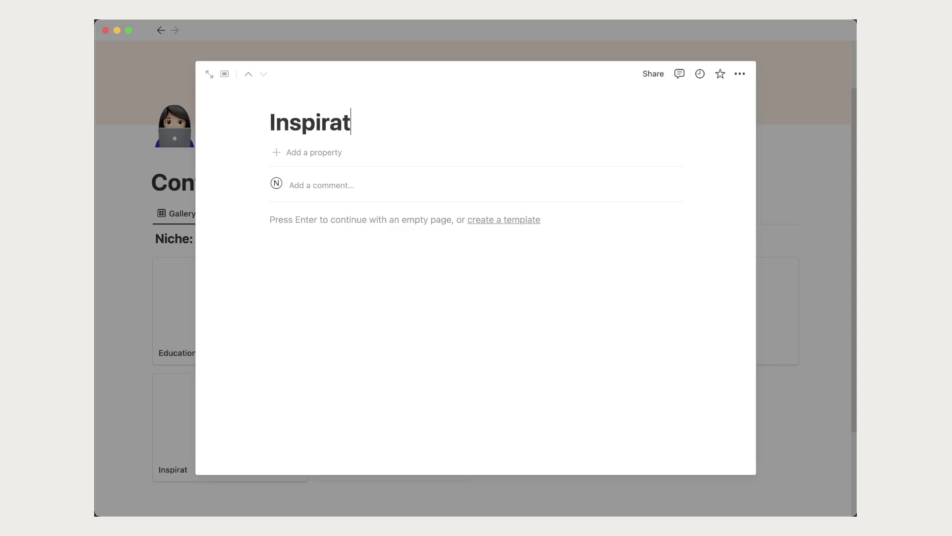
{"action": "type", "text": "ional"}
{"action": "key", "text": "Return"}
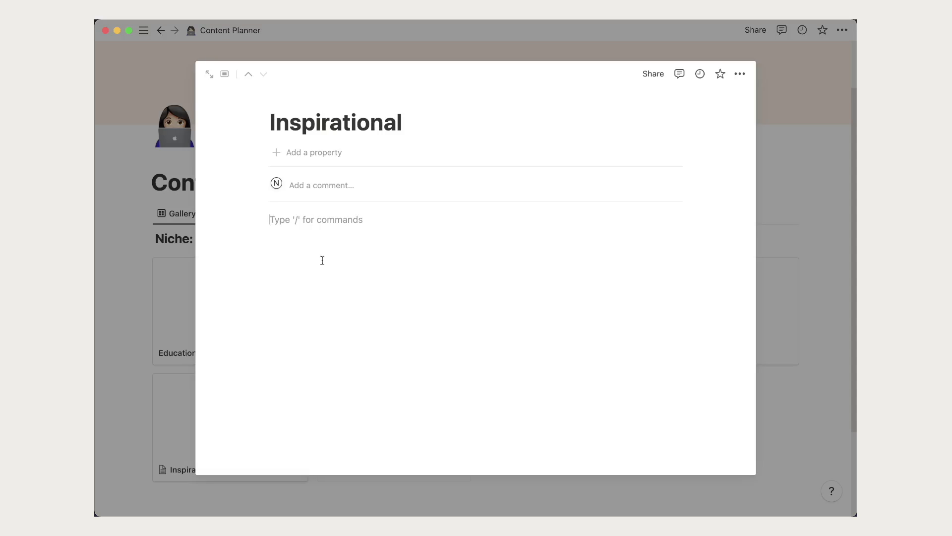
{"action": "type", "text": "- "}
{"action": "type", "text": "quotes"}
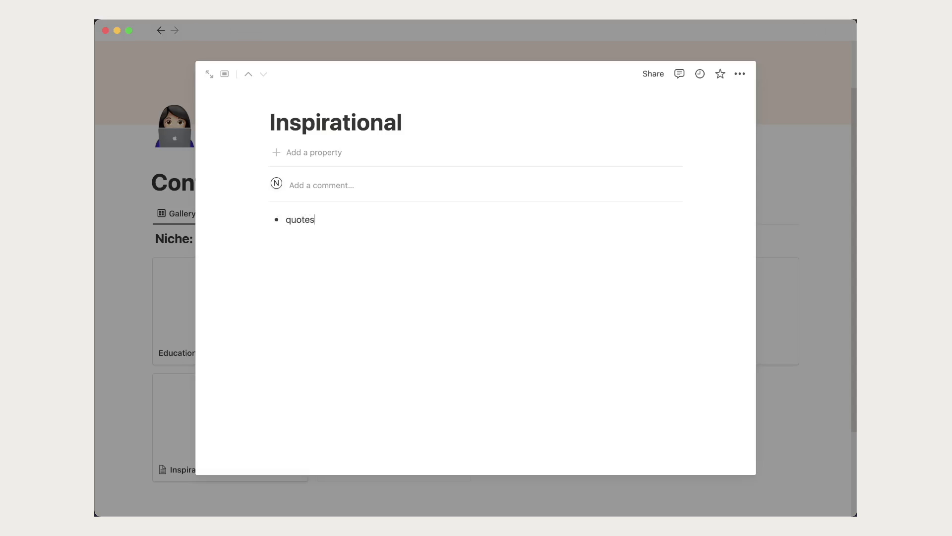
{"action": "key", "text": "Return"}
{"action": "type", "text": "interview "}
{"action": "type", "text": "des"}
{"action": "type", "text": "ainer"}
{"action": "left_click", "coordinate": [98, 263]}
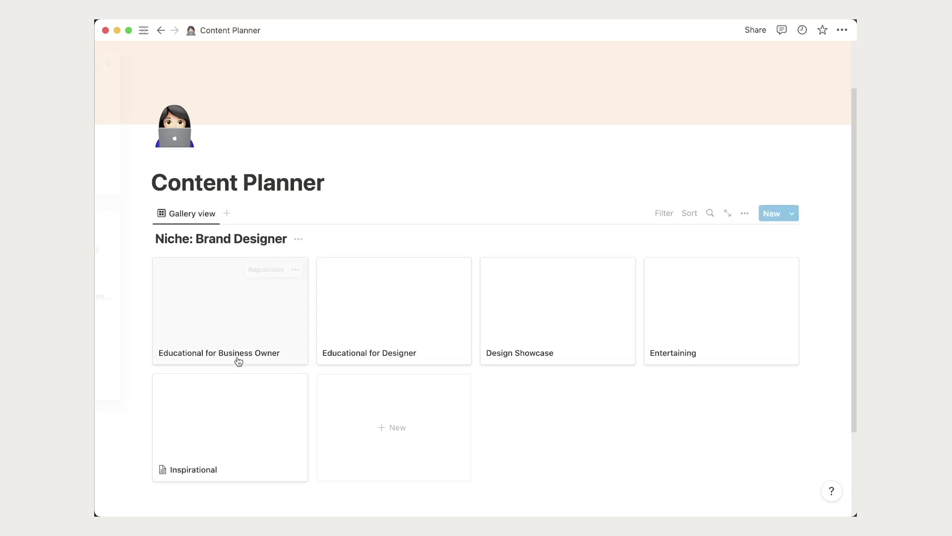
{"action": "scroll", "coordinate": [587, 395], "scroll_direction": "down", "scroll_amount": 3}
{"action": "scroll", "coordinate": [587, 394], "scroll_direction": "down", "scroll_amount": 2}
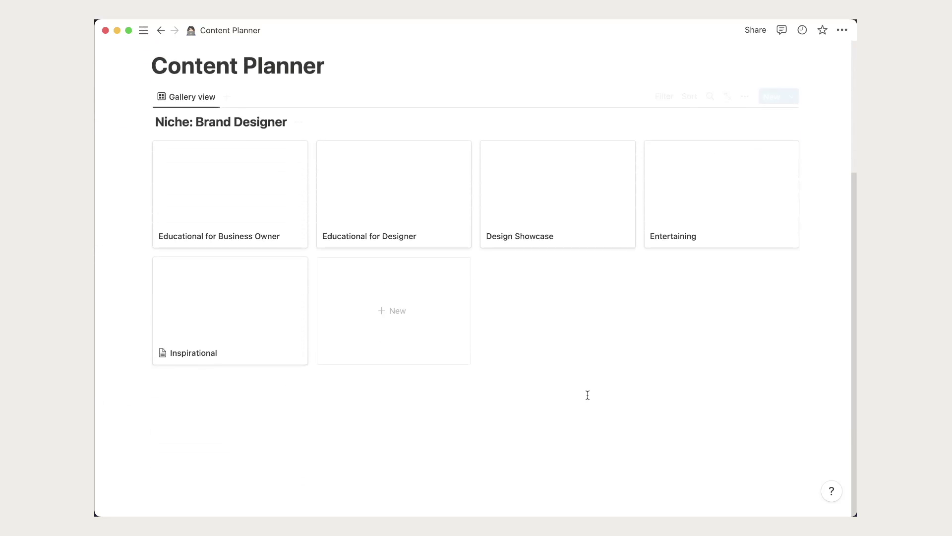
Step: Insert a divider below the Content Planner gallery
{"action": "left_click", "coordinate": [346, 73]}
{"action": "key", "text": "Return"}
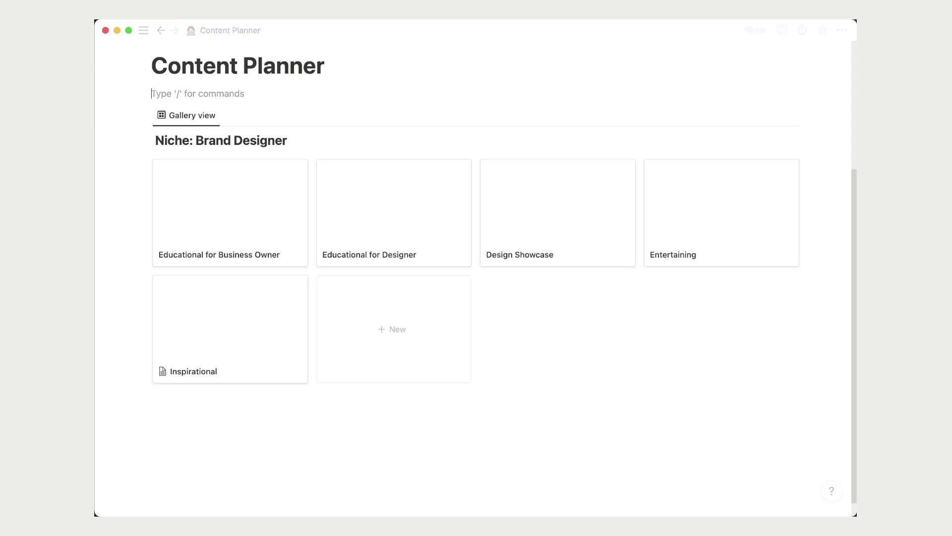
{"action": "left_click_drag", "start_coordinate": [143, 95], "coordinate": [171, 413]}
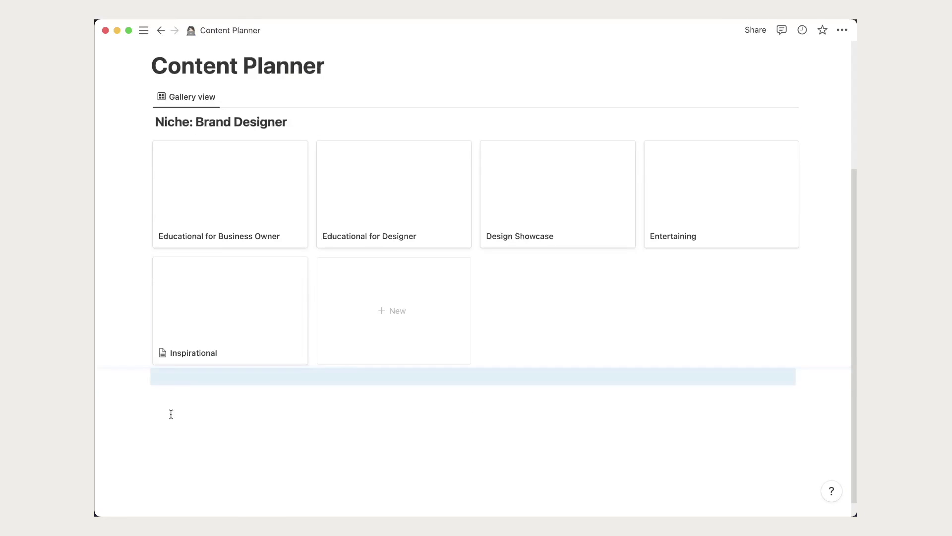
{"action": "left_click", "coordinate": [181, 377]}
{"action": "type", "text": "/"}
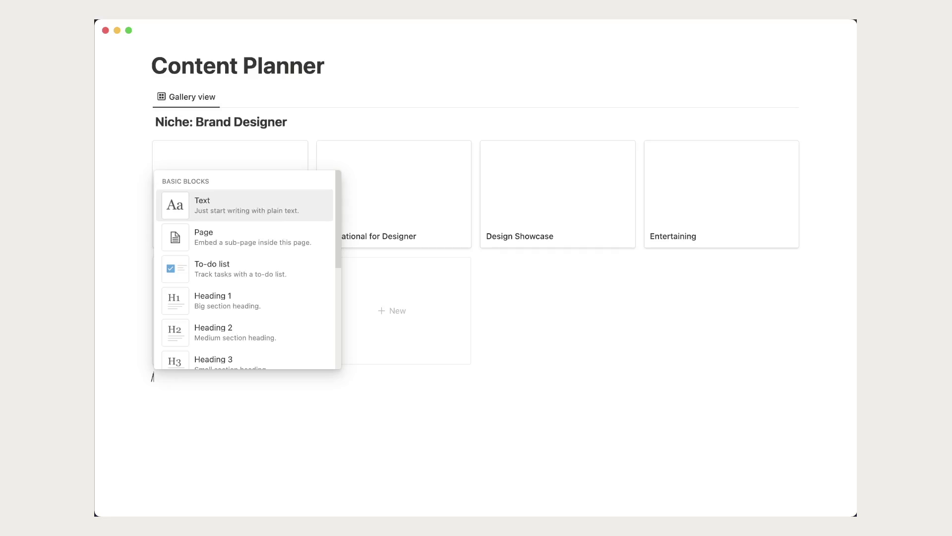
{"action": "scroll", "coordinate": [255, 333], "scroll_direction": "down", "scroll_amount": 5}
{"action": "left_click", "coordinate": [254, 346]}
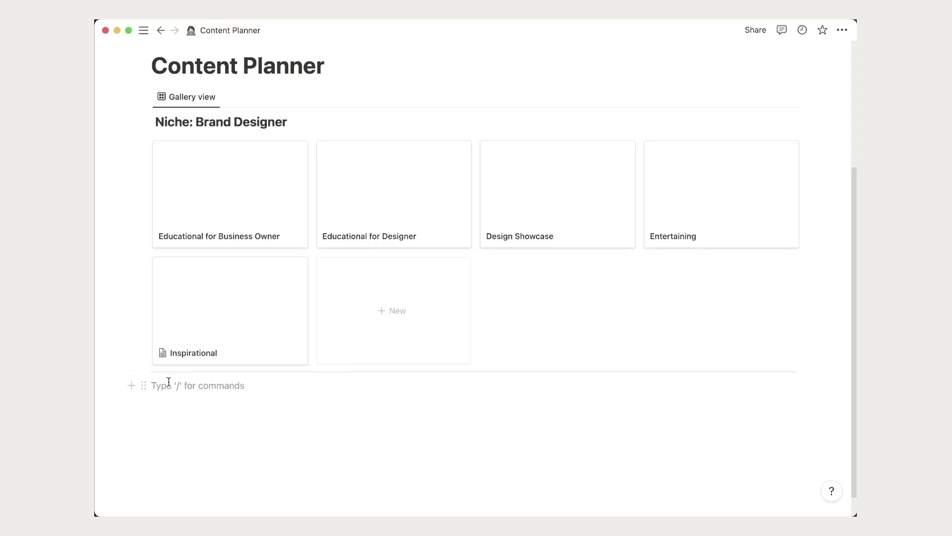
Step: Add an empty Figma embed block below the divider
{"action": "scroll", "coordinate": [172, 385], "scroll_direction": "down", "scroll_amount": 1}
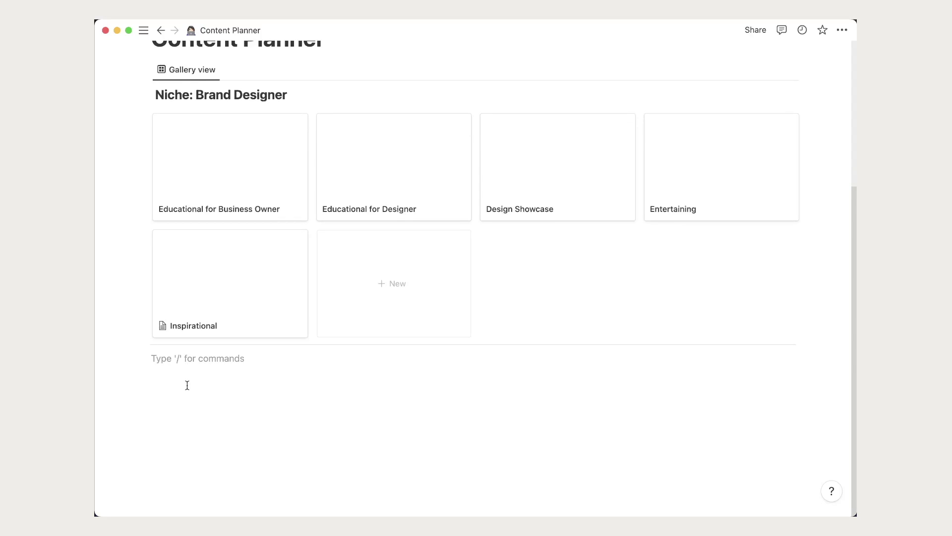
{"action": "scroll", "coordinate": [217, 383], "scroll_direction": "up", "scroll_amount": 3}
{"action": "scroll", "coordinate": [219, 386], "scroll_direction": "up", "scroll_amount": 3}
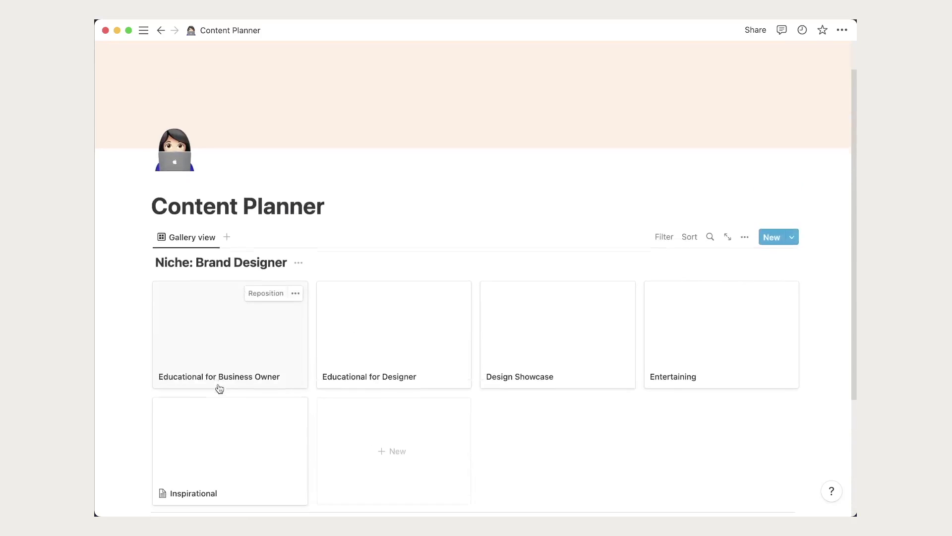
{"action": "scroll", "coordinate": [220, 388], "scroll_direction": "down", "scroll_amount": 5}
{"action": "scroll", "coordinate": [219, 385], "scroll_direction": "down", "scroll_amount": 1}
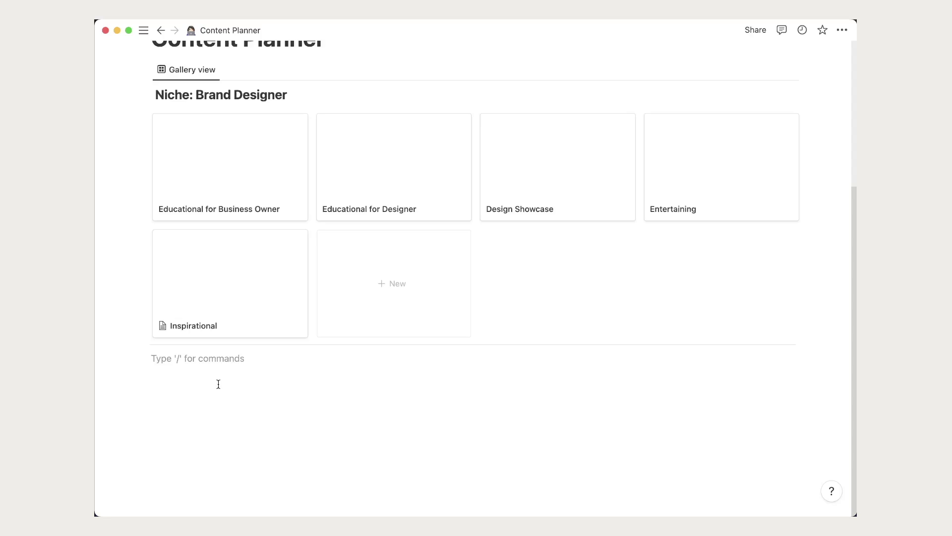
{"action": "type", "text": "/prie"}
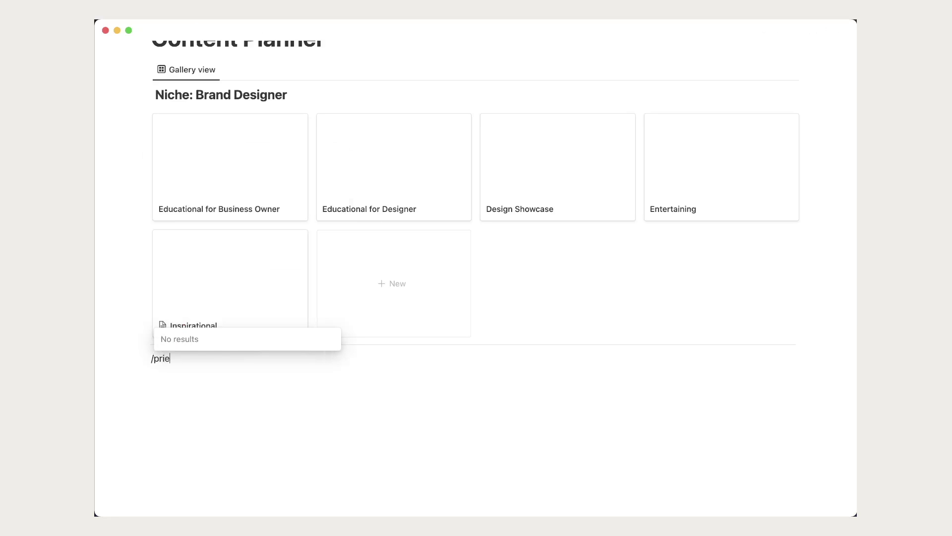
{"action": "key", "text": "BackSpace"}
{"action": "key", "text": "BackSpace"}
{"action": "type", "text": "figm"}
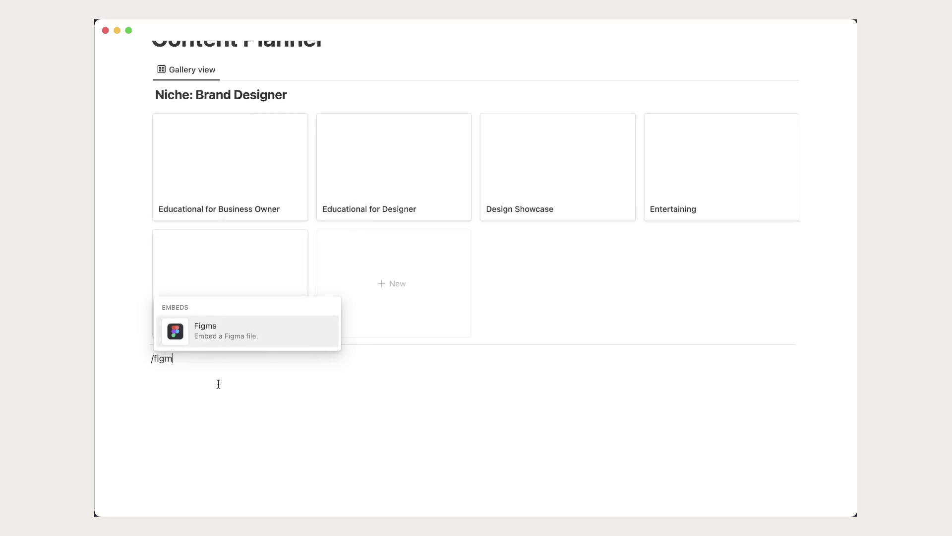
{"action": "left_click", "coordinate": [215, 345]}
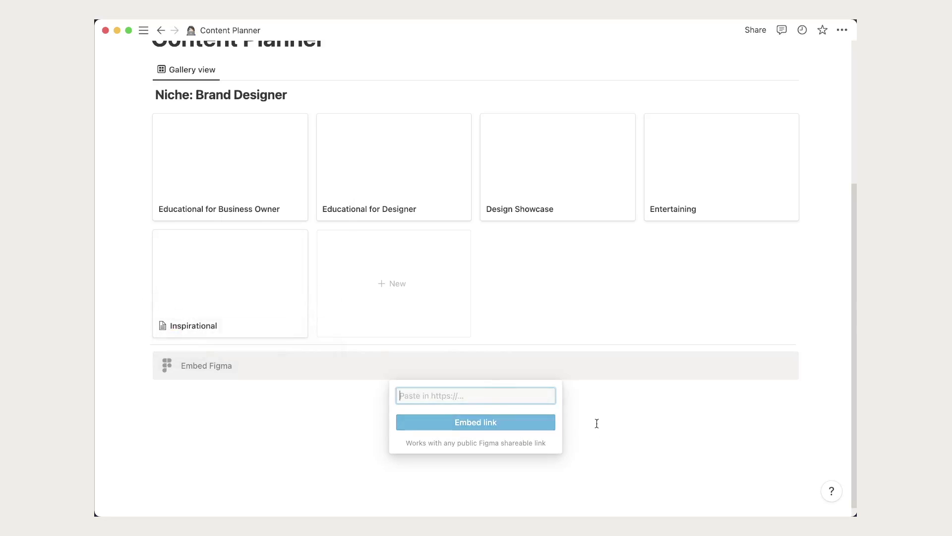
Step: Insert a callout below the Figma embed and type the brand-design niche statement
{"action": "left_click", "coordinate": [186, 394]}
{"action": "type", "text": "/cal"}
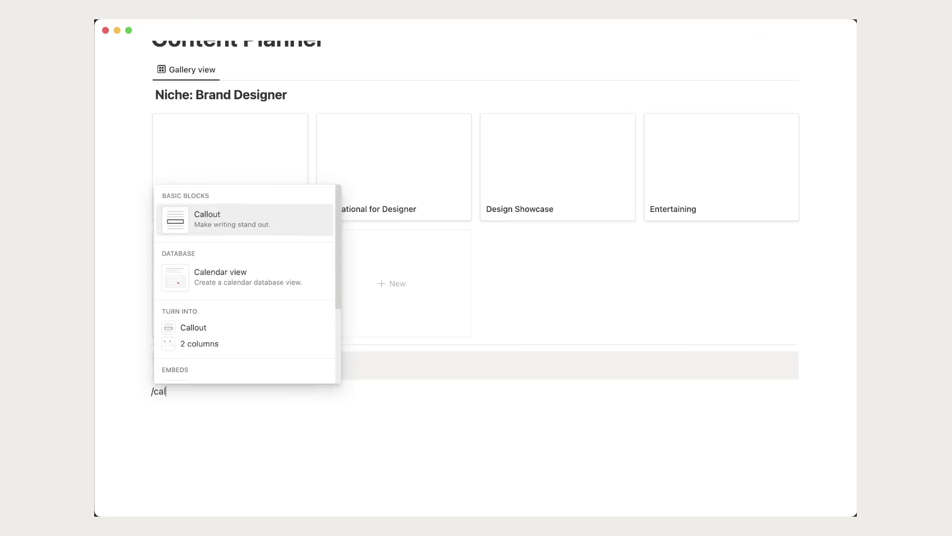
{"action": "key", "text": "Return"}
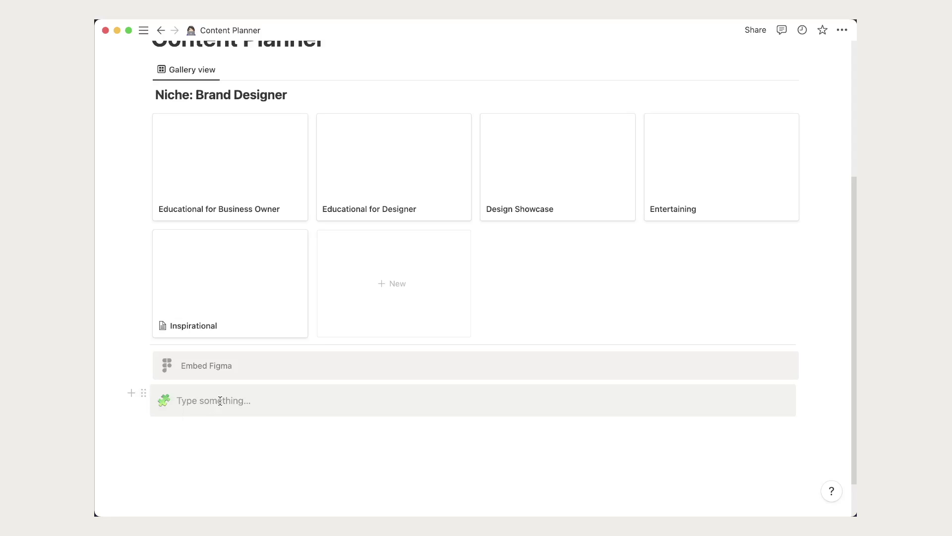
{"action": "type", "text": "Helping aspiring"}
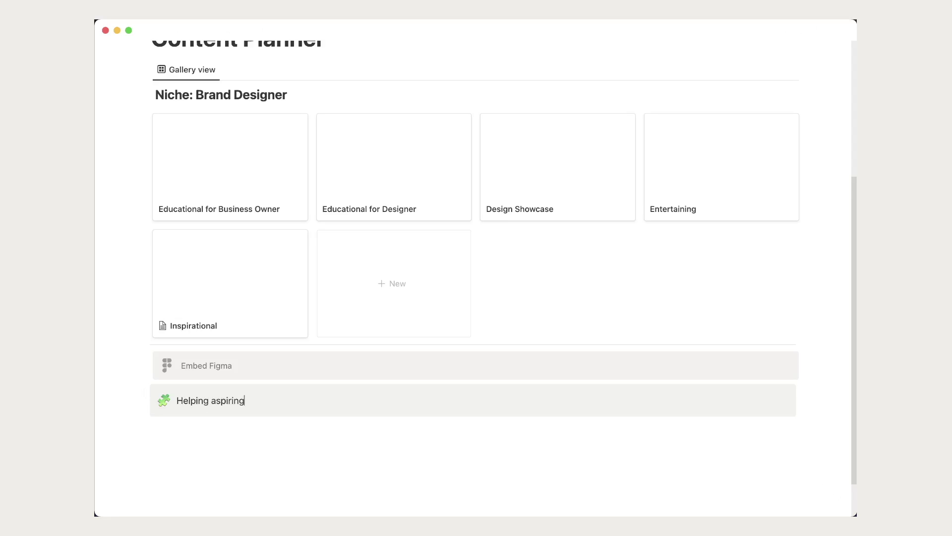
{"action": "type", "text": " business owner establish t"}
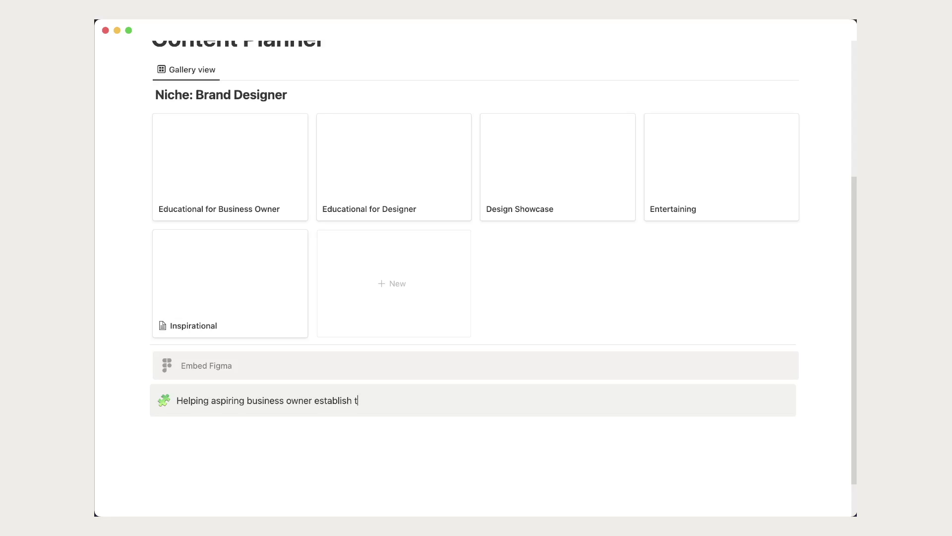
{"action": "type", "text": "heir brand throu"}
{"action": "type", "text": "gh a well t"}
{"action": "type", "text": "houg"}
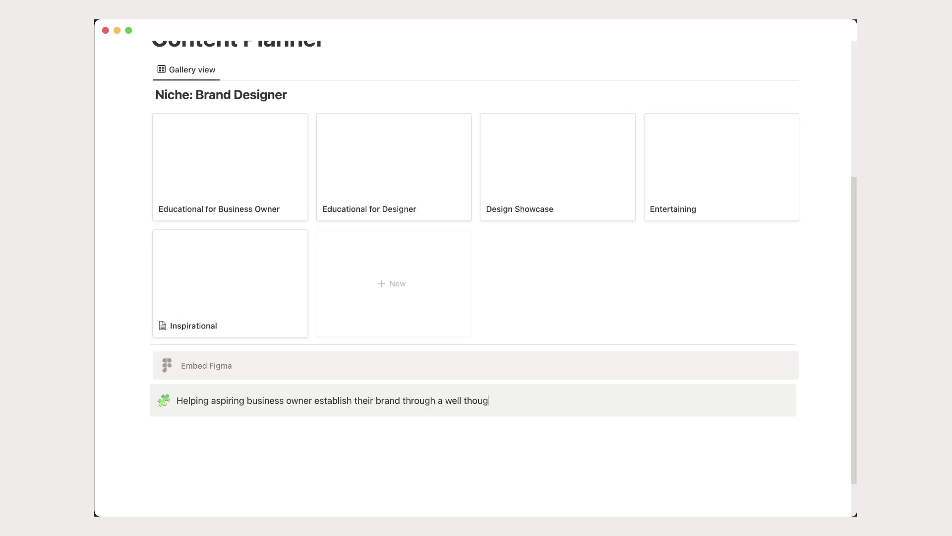
{"action": "type", "text": "ht visual"}
{"action": "type", "text": " design"}
Step: Give the callout the default background colour and a sparkles emoji icon
{"action": "left_click", "coordinate": [144, 393]}
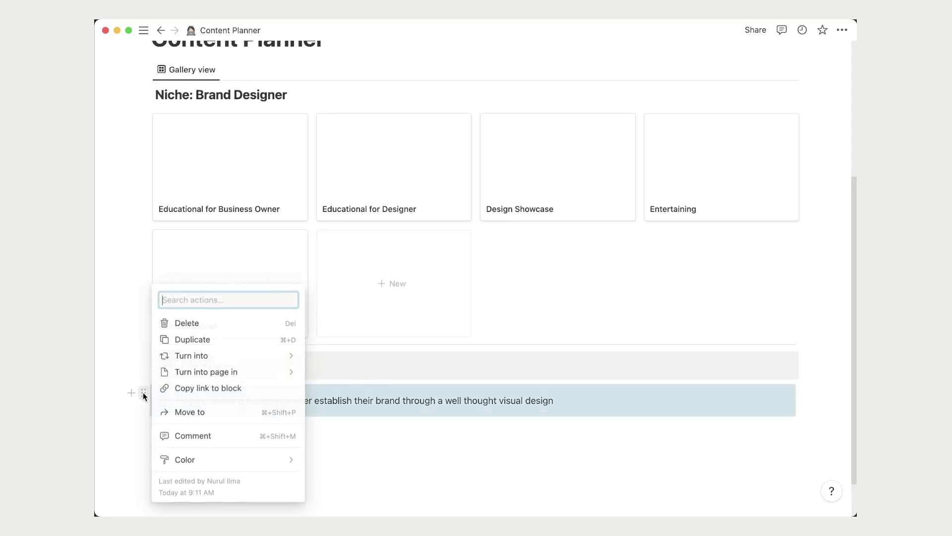
{"action": "scroll", "coordinate": [372, 437], "scroll_direction": "down", "scroll_amount": 1}
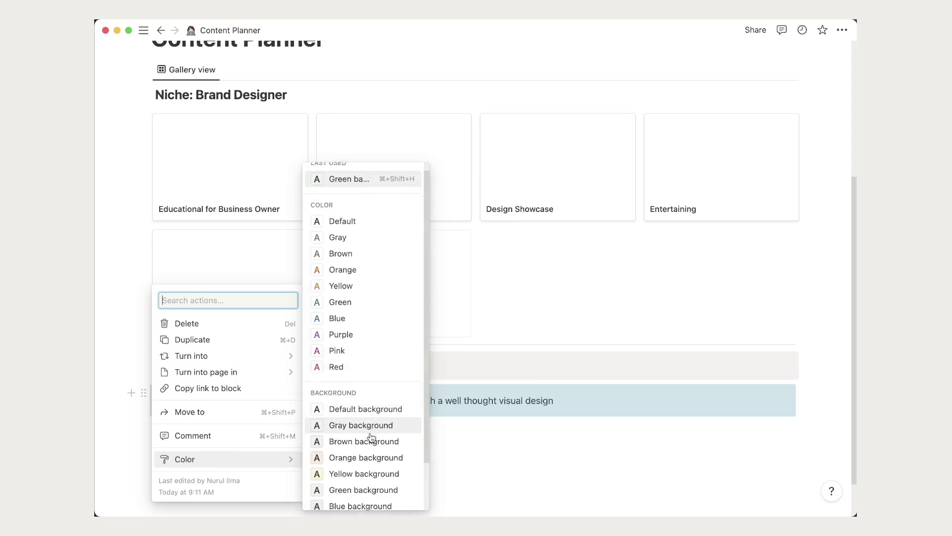
{"action": "scroll", "coordinate": [372, 437], "scroll_direction": "down", "scroll_amount": 3}
{"action": "left_click", "coordinate": [357, 353]}
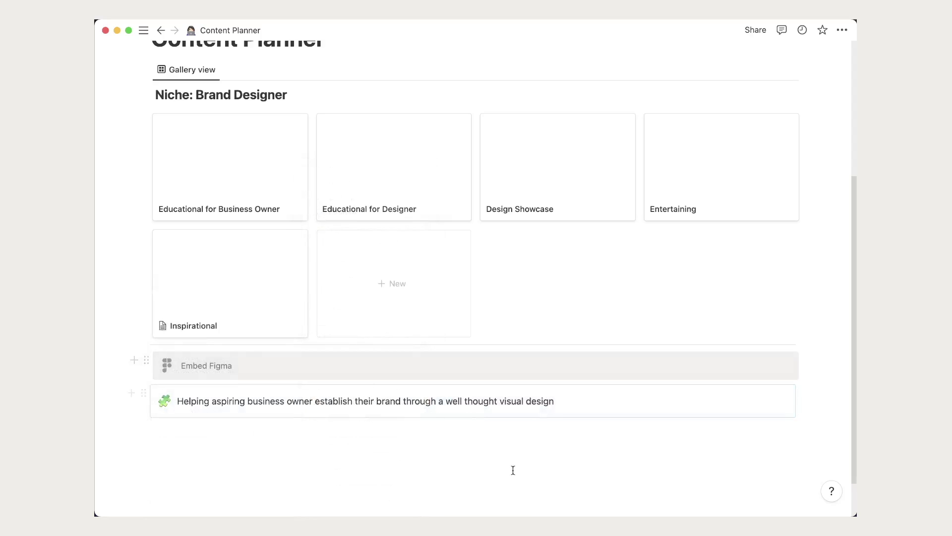
{"action": "left_click", "coordinate": [143, 393]}
{"action": "mouse_move", "coordinate": [184, 459]}
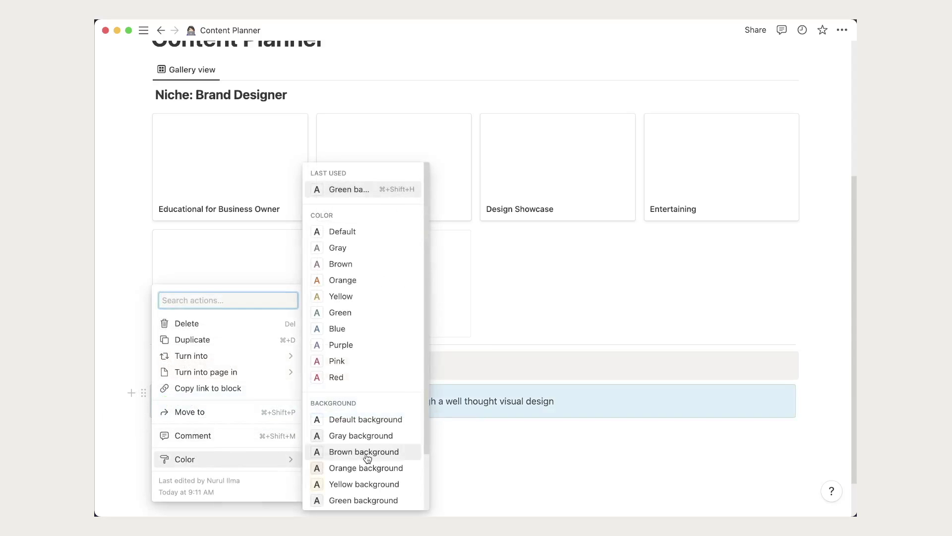
{"action": "left_click", "coordinate": [369, 469]}
{"action": "left_click", "coordinate": [369, 469]}
{"action": "left_click", "coordinate": [143, 393]}
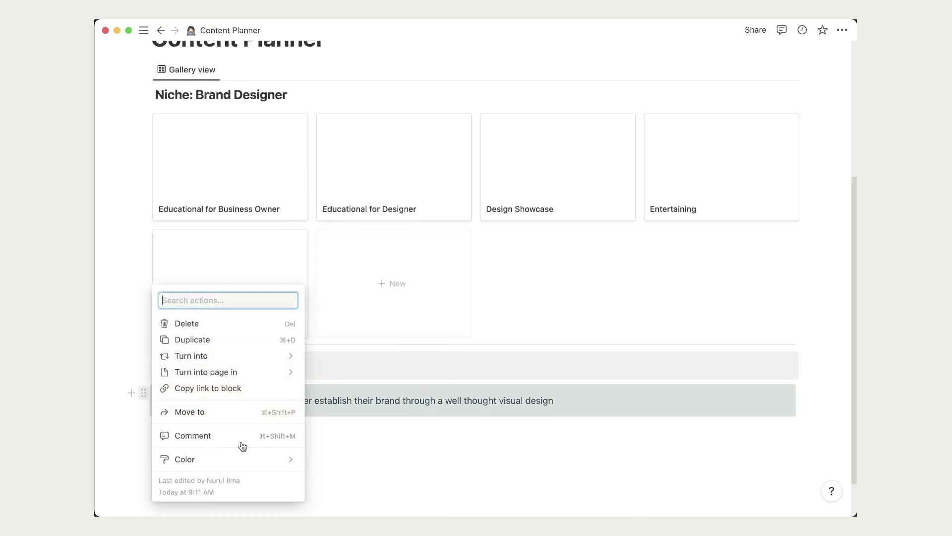
{"action": "scroll", "coordinate": [320, 471], "scroll_direction": "down", "scroll_amount": 3}
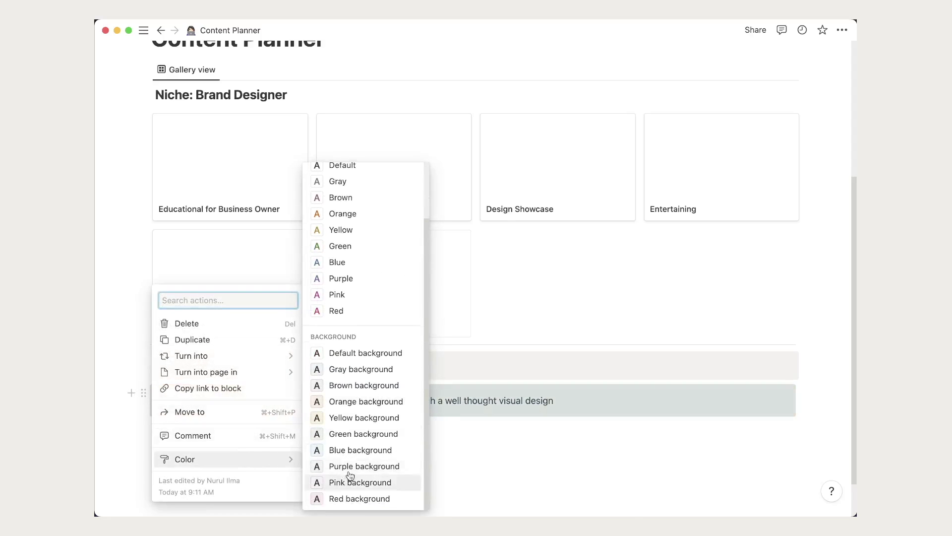
{"action": "left_click", "coordinate": [343, 353]}
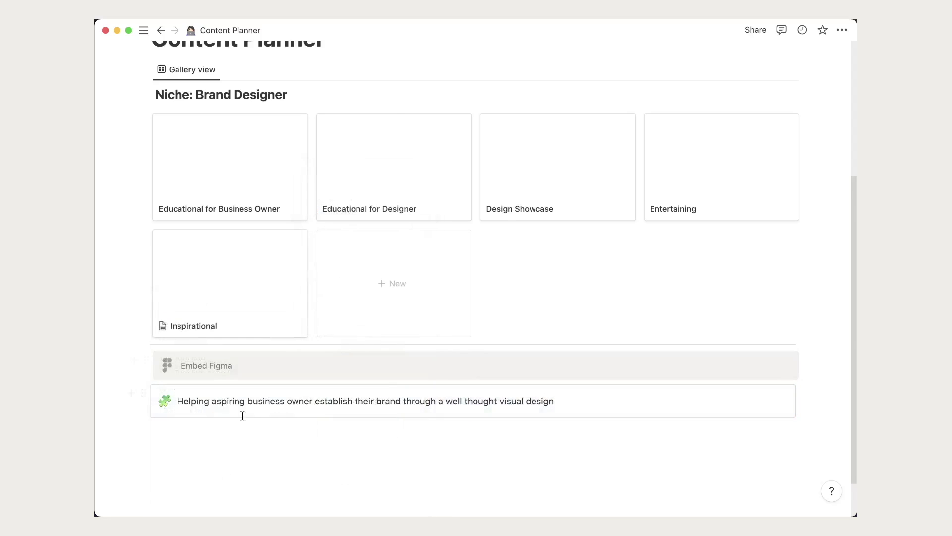
{"action": "left_click", "coordinate": [165, 401]}
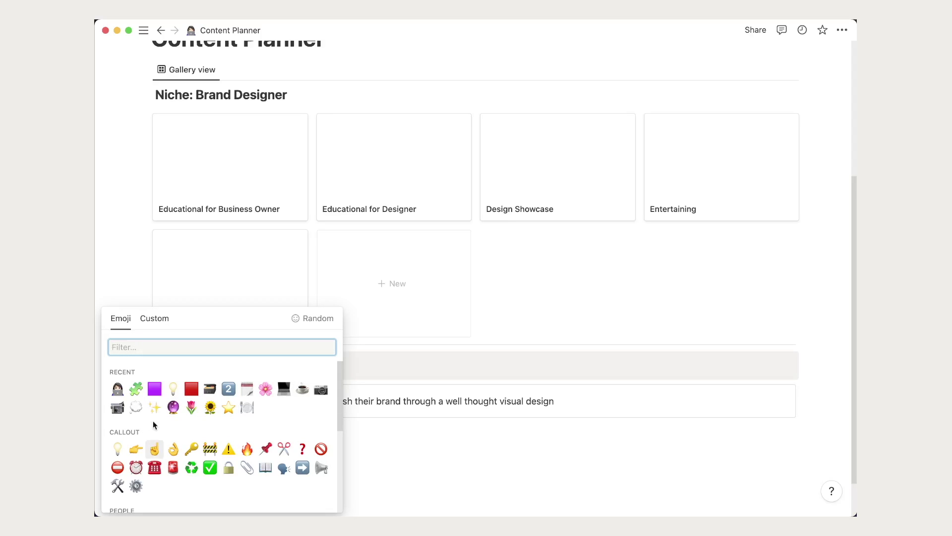
{"action": "left_click", "coordinate": [154, 407]}
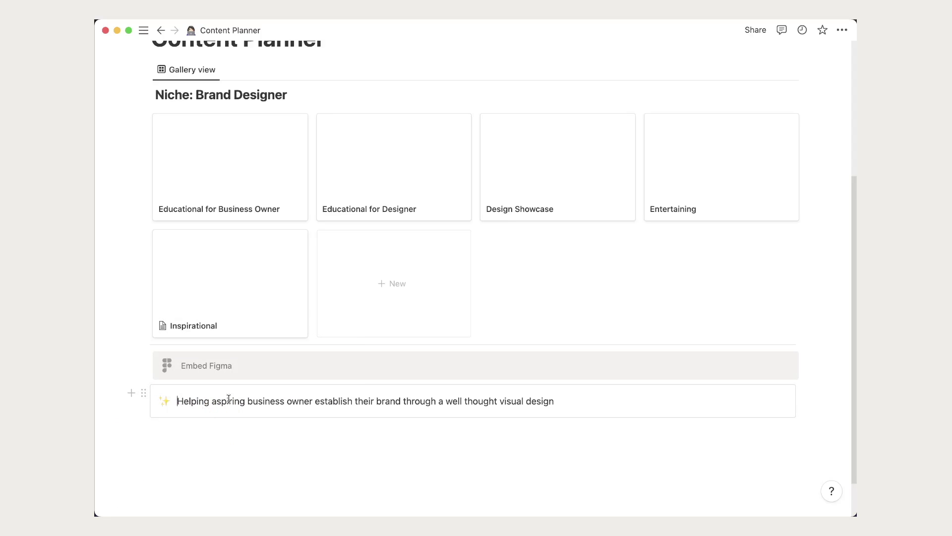
Step: Italicise the mission callout text and move it into a column beside Embed Figma
{"action": "triple_click", "coordinate": [574, 397]}
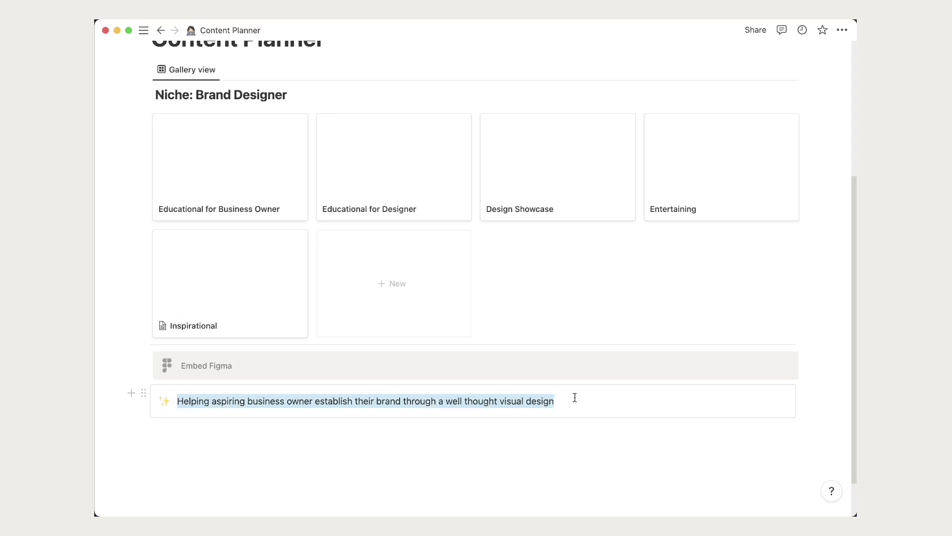
{"action": "key", "text": "ctrl+b"}
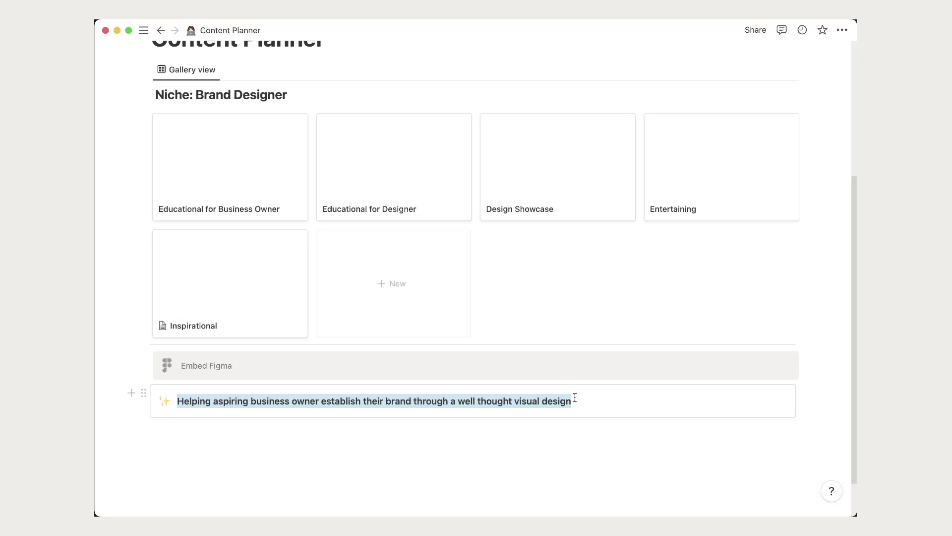
{"action": "key", "text": "ctrl+b"}
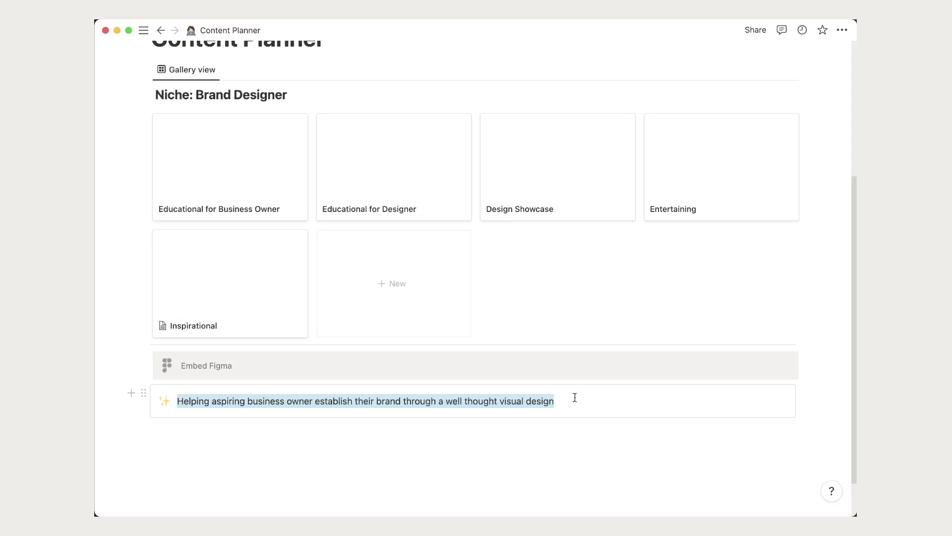
{"action": "key", "text": "ctrl+i"}
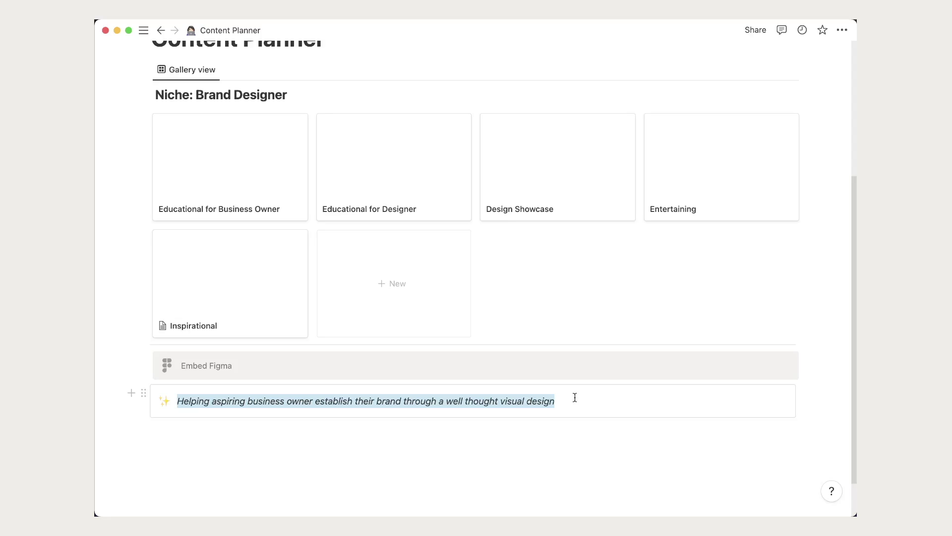
{"action": "left_click_drag", "start_coordinate": [143, 392], "coordinate": [812, 364]}
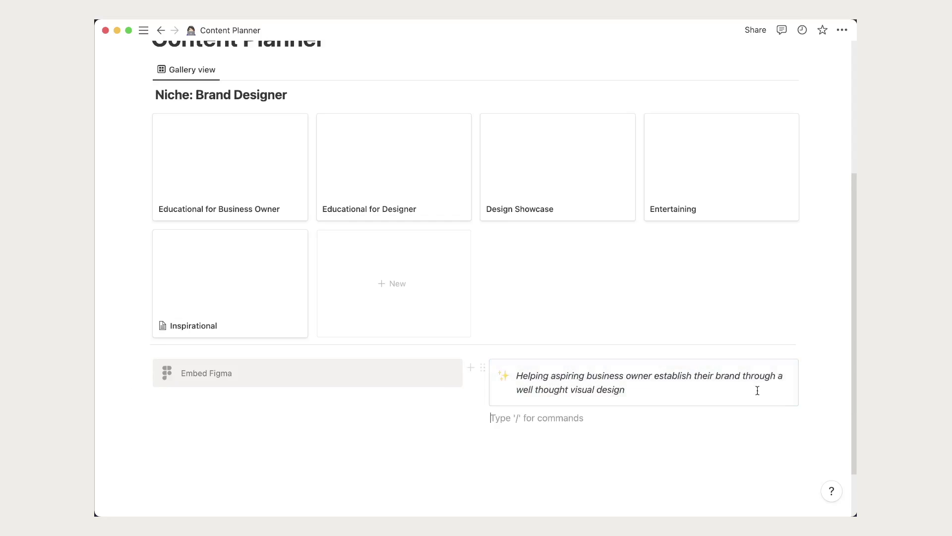
Step: Add a callout below the mission callout with the bold heading 'Post per week'
{"action": "left_click", "coordinate": [567, 428]}
{"action": "type", "text": "/"}
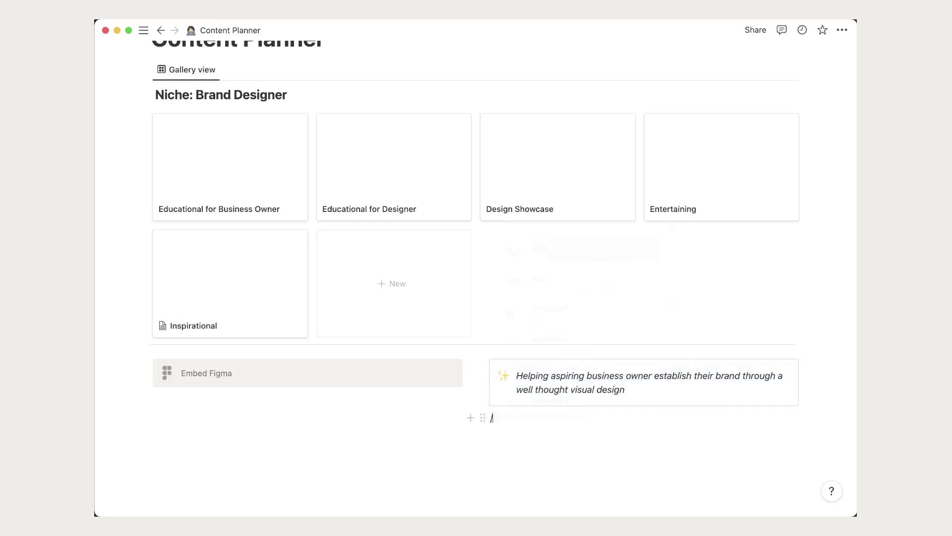
{"action": "type", "text": "call"}
{"action": "key", "text": "Return"}
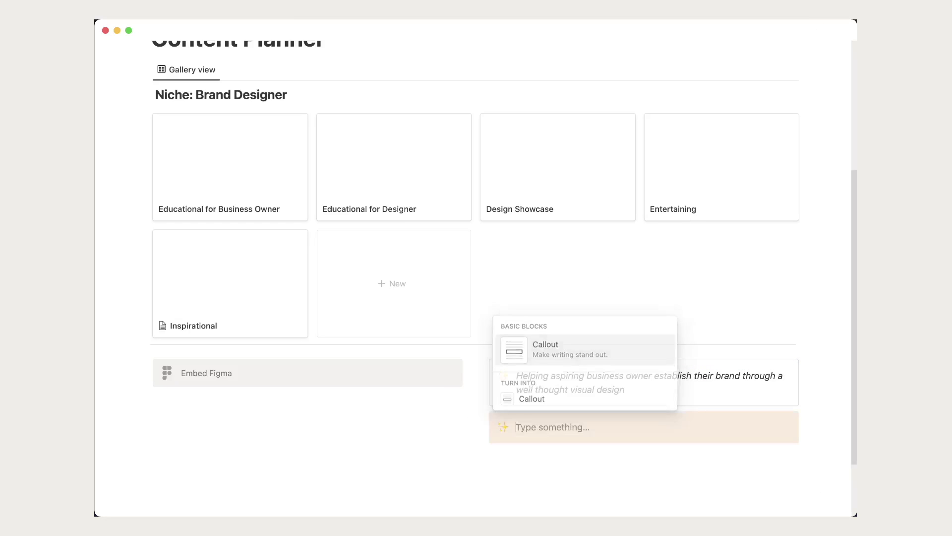
{"action": "scroll", "coordinate": [578, 442], "scroll_direction": "down", "scroll_amount": 3}
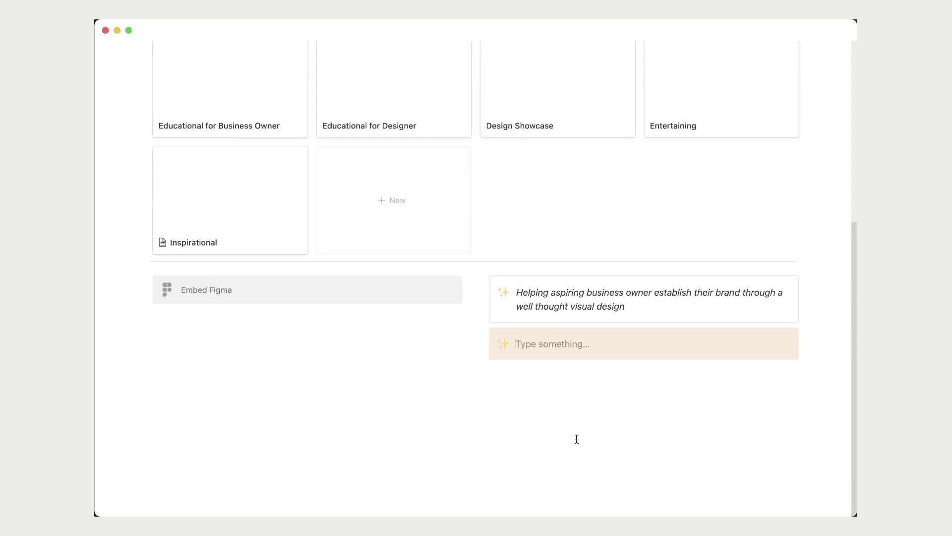
{"action": "type", "text": "Post"}
{"action": "type", "text": " per week"}
{"action": "key", "text": "ctrl+a"}
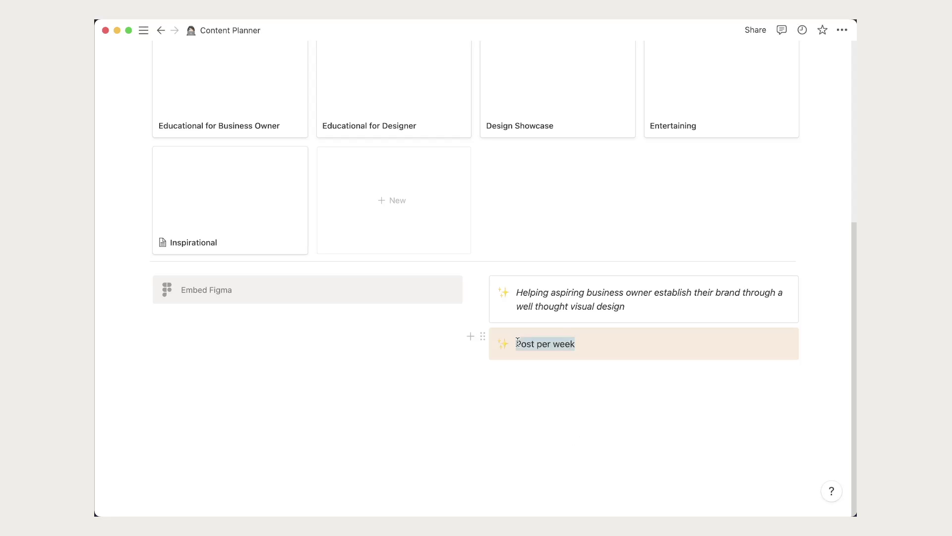
{"action": "key", "text": "ctrl+b"}
Step: Give the new callout a Default background and a 💡 lightbulb icon
{"action": "left_click", "coordinate": [532, 363]}
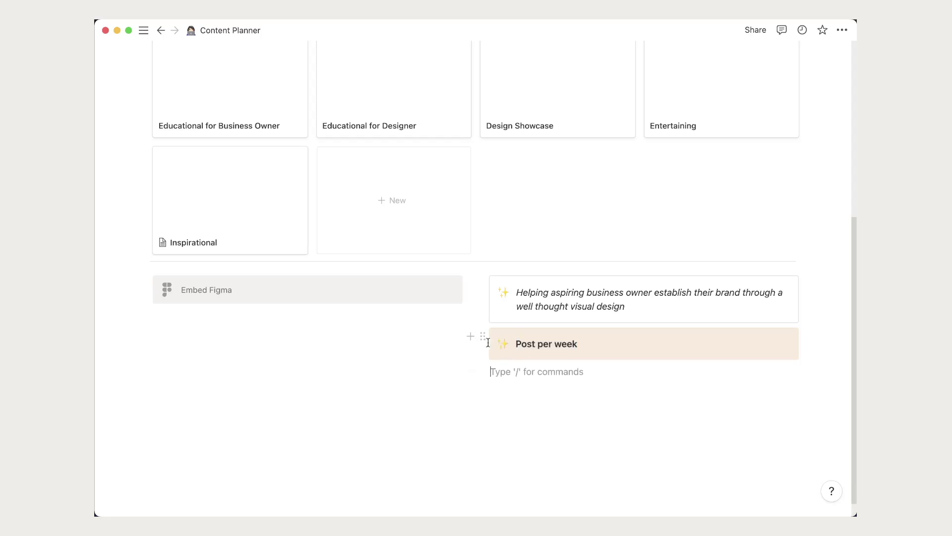
{"action": "left_click", "coordinate": [482, 335]}
{"action": "mouse_move", "coordinate": [394, 402]}
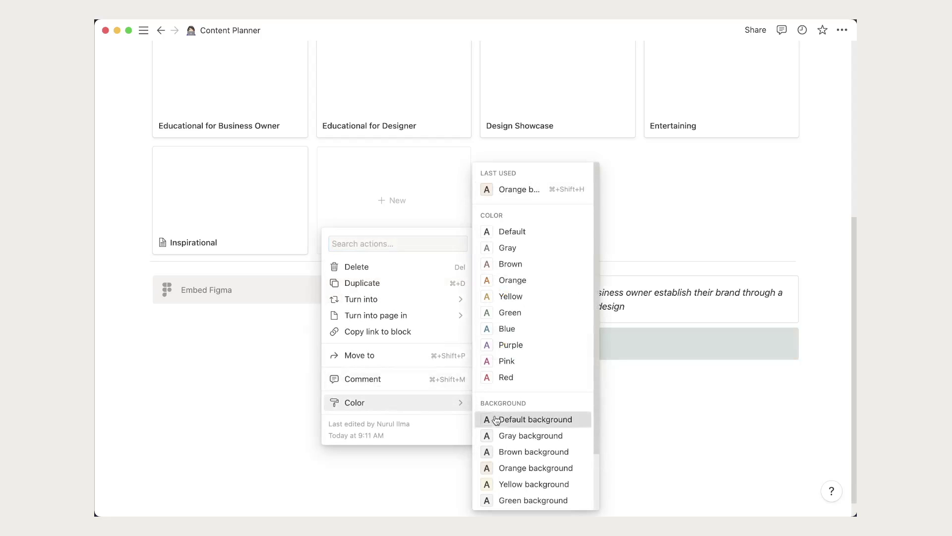
{"action": "left_click", "coordinate": [501, 419]}
{"action": "left_click", "coordinate": [502, 344]}
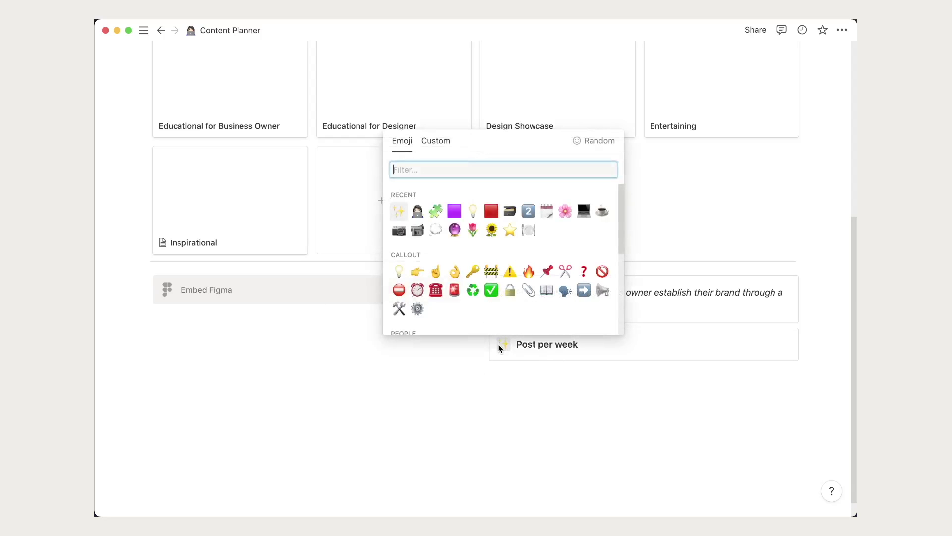
{"action": "left_click", "coordinate": [474, 211]}
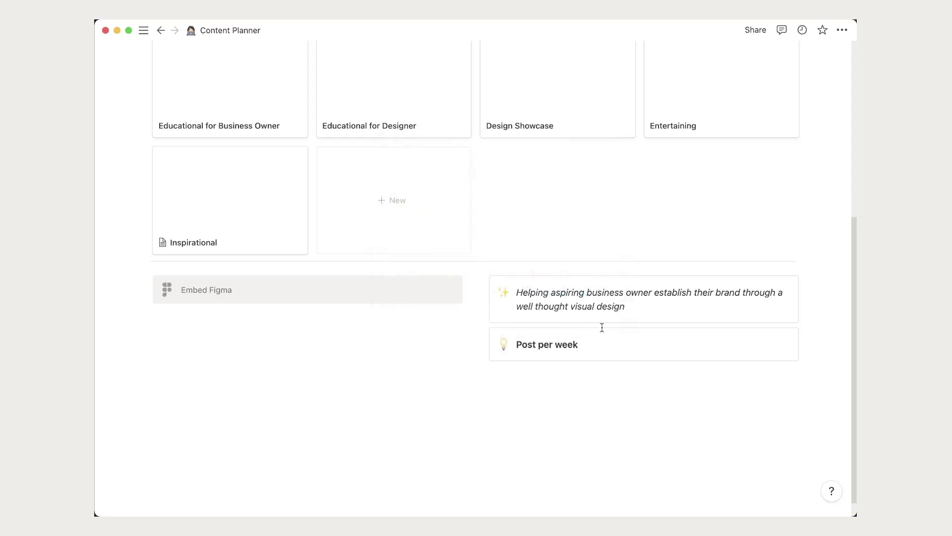
{"action": "left_click", "coordinate": [578, 381]}
Step: List bullets '3 posts/carousel', '2 reels' and 'min. 1 story' inside the Post per week callout
{"action": "type", "text": "- "}
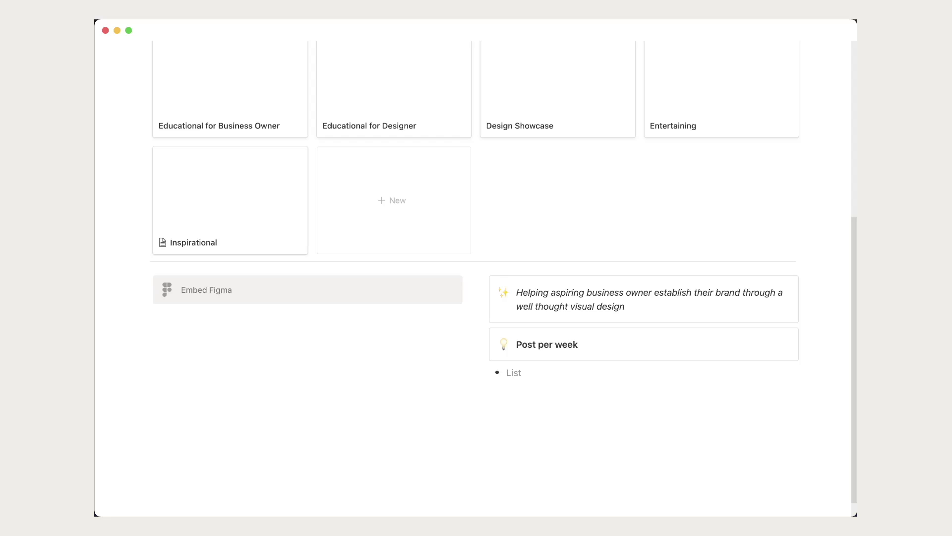
{"action": "type", "text": "3"}
{"action": "type", "text": " post"}
{"action": "key", "text": "Return"}
{"action": "type", "text": "1"}
{"action": "key", "text": "BackSpace"}
{"action": "type", "text": "2 reels"}
{"action": "left_click", "coordinate": [544, 374]}
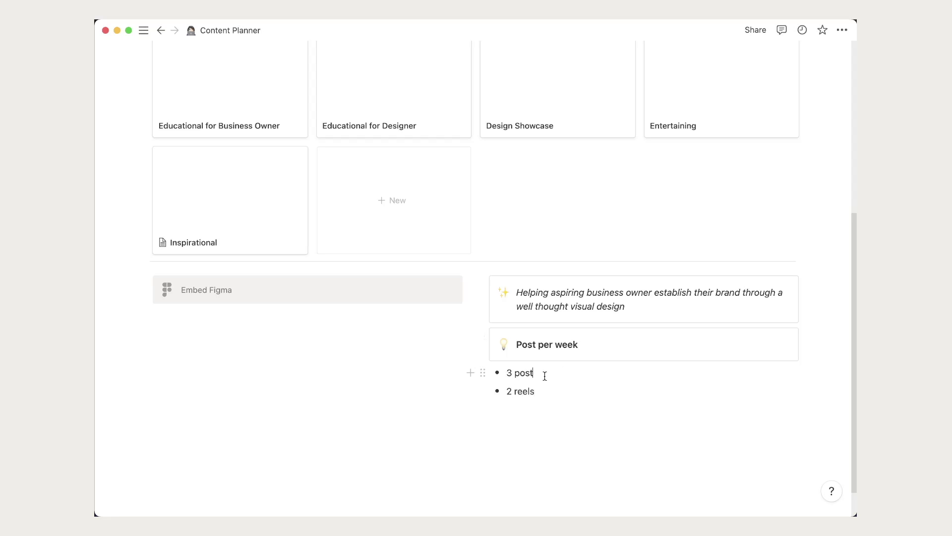
{"action": "type", "text": "s/car"}
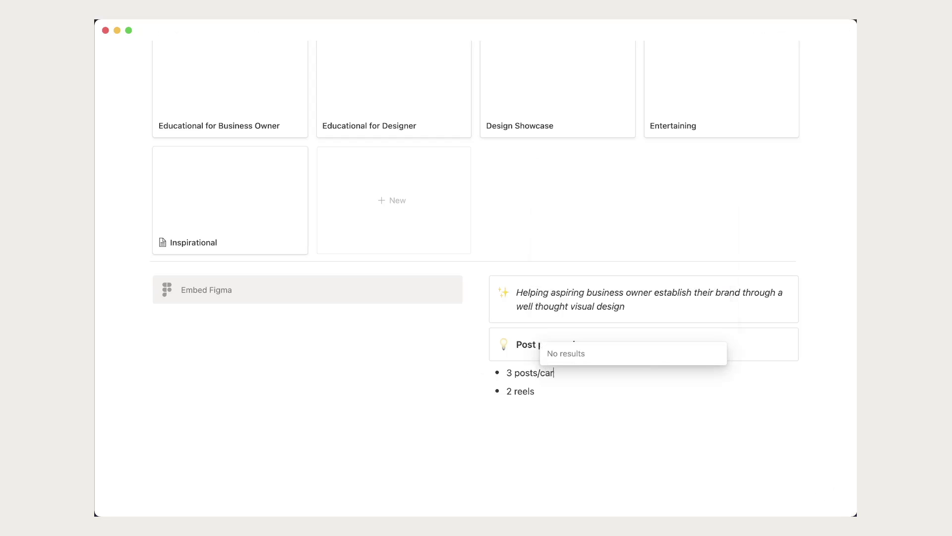
{"action": "type", "text": "ousel"}
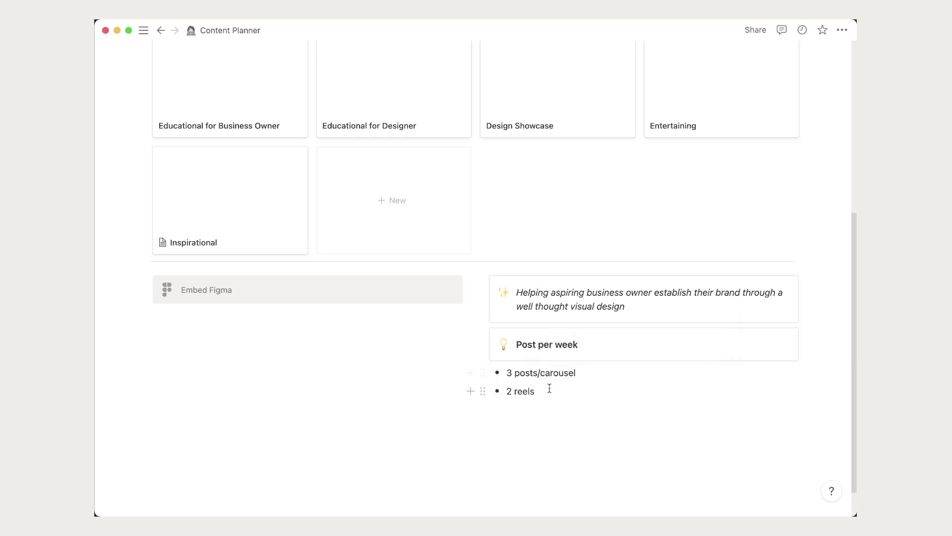
{"action": "left_click", "coordinate": [548, 389]}
{"action": "key", "text": "Return"}
{"action": "type", "text": "mi"}
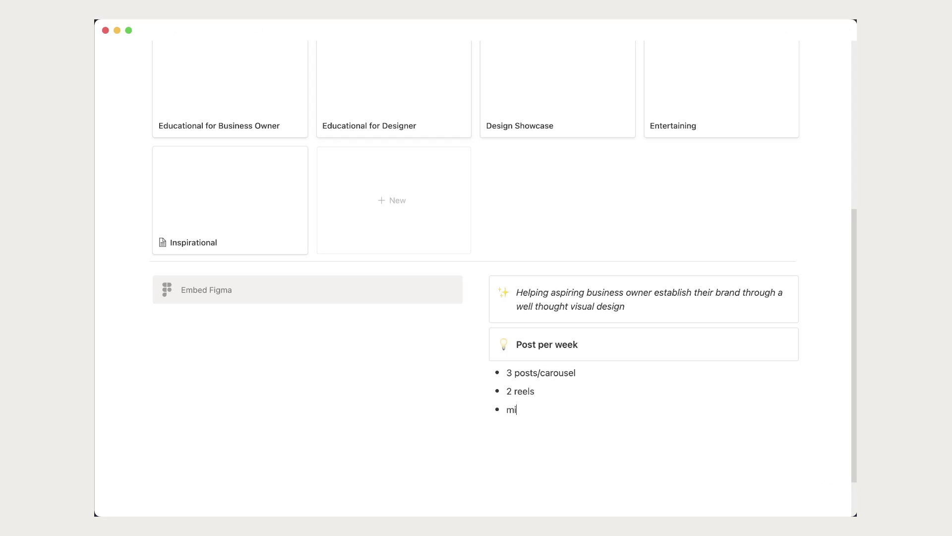
{"action": "type", "text": "n. 1 story"}
Step: Make the three Post per week bullets italic
{"action": "mouse_move", "coordinate": [570, 416]}
{"action": "left_mouse_down"}
{"action": "mouse_move", "coordinate": [483, 374]}
{"action": "mouse_move", "coordinate": [570, 347]}
{"action": "left_mouse_up"}
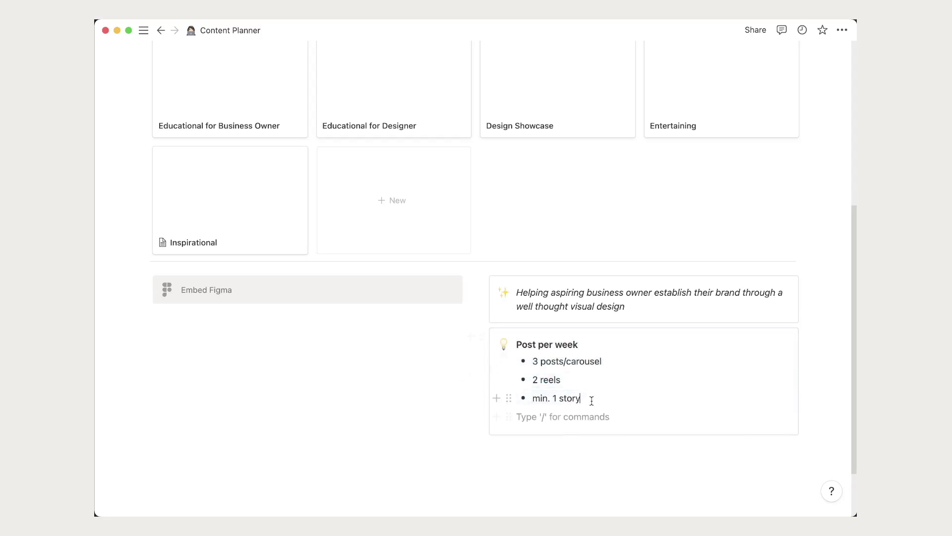
{"action": "left_click_drag", "start_coordinate": [580, 398], "coordinate": [535, 360]}
{"action": "key", "text": "ctrl+i"}
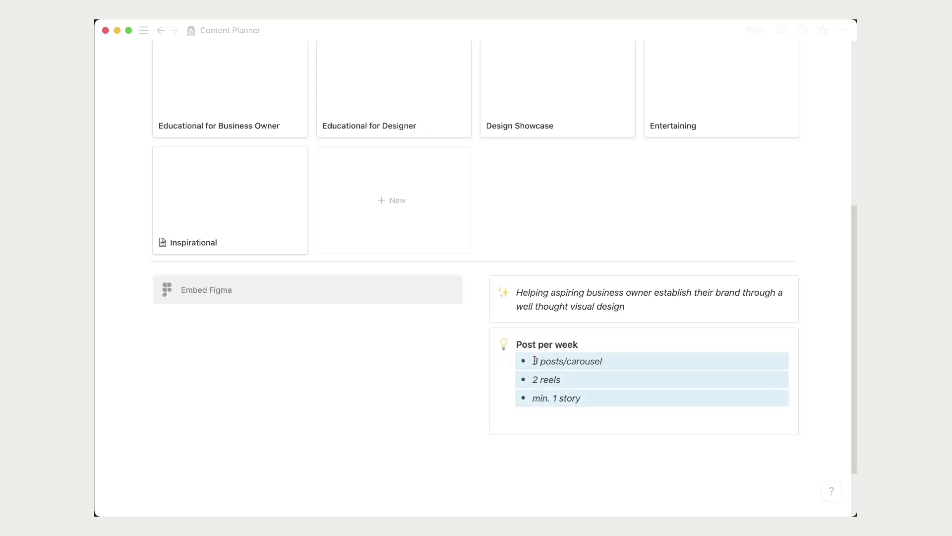
{"action": "left_click", "coordinate": [527, 419]}
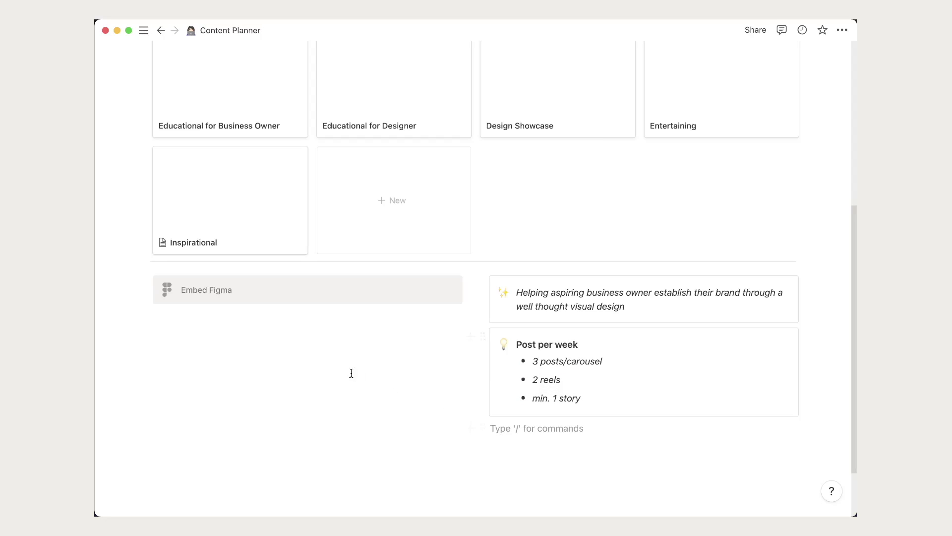
{"action": "scroll", "coordinate": [843, 218], "scroll_direction": "down", "scroll_amount": 5}
{"action": "scroll", "coordinate": [843, 218], "scroll_direction": "up", "scroll_amount": 10}
{"action": "scroll", "coordinate": [843, 219], "scroll_direction": "up", "scroll_amount": 5}
{"action": "scroll", "coordinate": [471, 251], "scroll_direction": "down", "scroll_amount": 10}
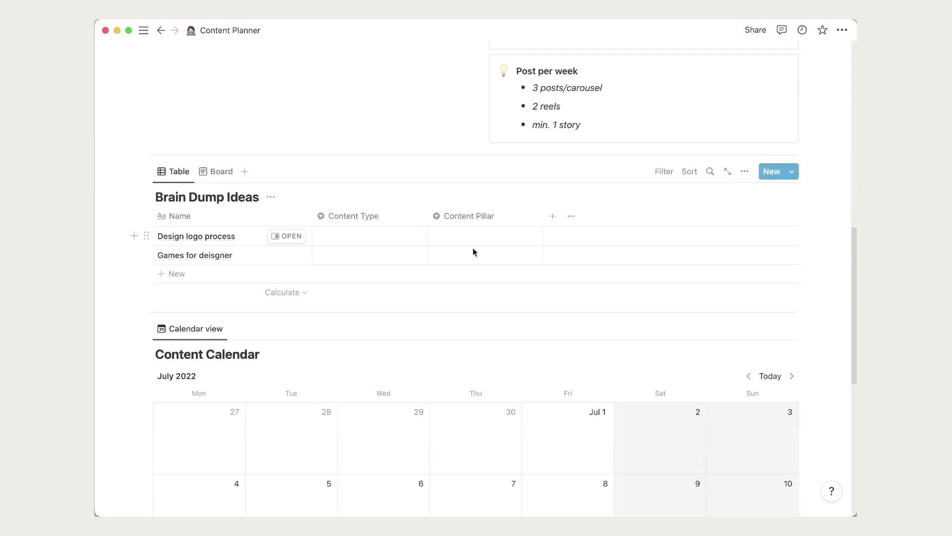
{"action": "scroll", "coordinate": [471, 251], "scroll_direction": "up", "scroll_amount": 5}
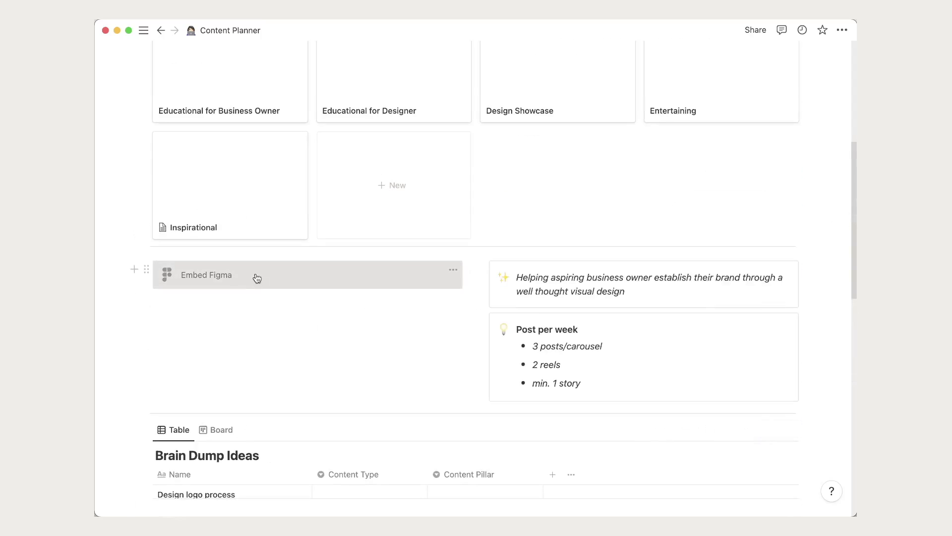
Step: Launch Figma from system search
{"action": "key", "text": "super+space"}
{"action": "type", "text": "figma"}
{"action": "key", "text": "Return"}
Step: Copy the Figma design file's link from its Share dialog
{"action": "scroll", "coordinate": [676, 245], "scroll_direction": "up", "scroll_amount": 2}
{"action": "scroll", "coordinate": [677, 247], "scroll_direction": "down", "scroll_amount": 5}
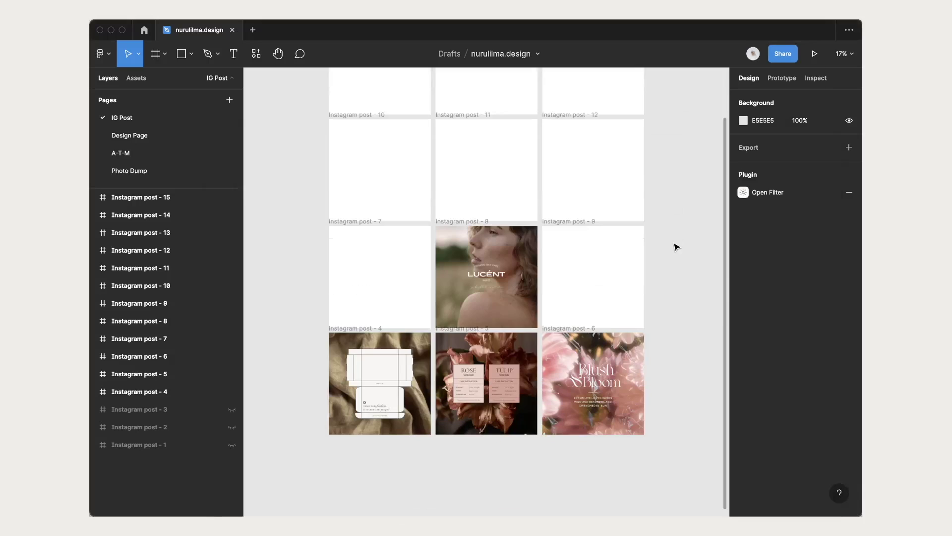
{"action": "left_click_drag", "start_coordinate": [296, 459], "coordinate": [624, 127]}
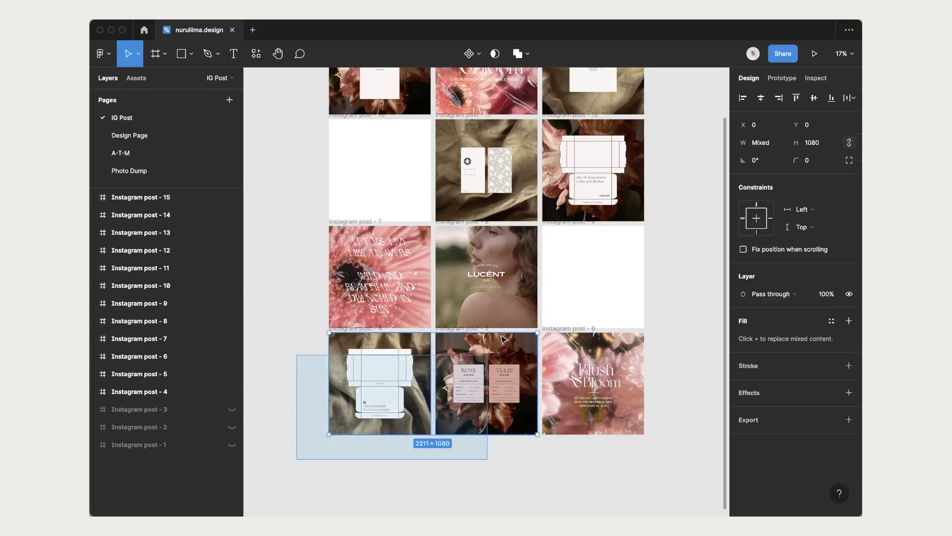
{"action": "scroll", "coordinate": [548, 181], "scroll_direction": "up", "scroll_amount": 5}
{"action": "scroll", "coordinate": [361, 204], "scroll_direction": "down", "scroll_amount": 4}
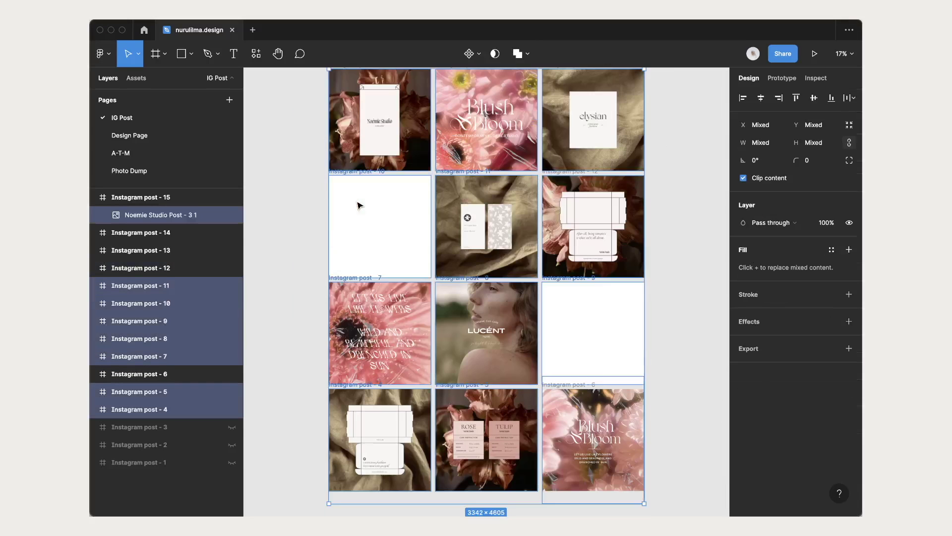
{"action": "left_click", "coordinate": [289, 133]}
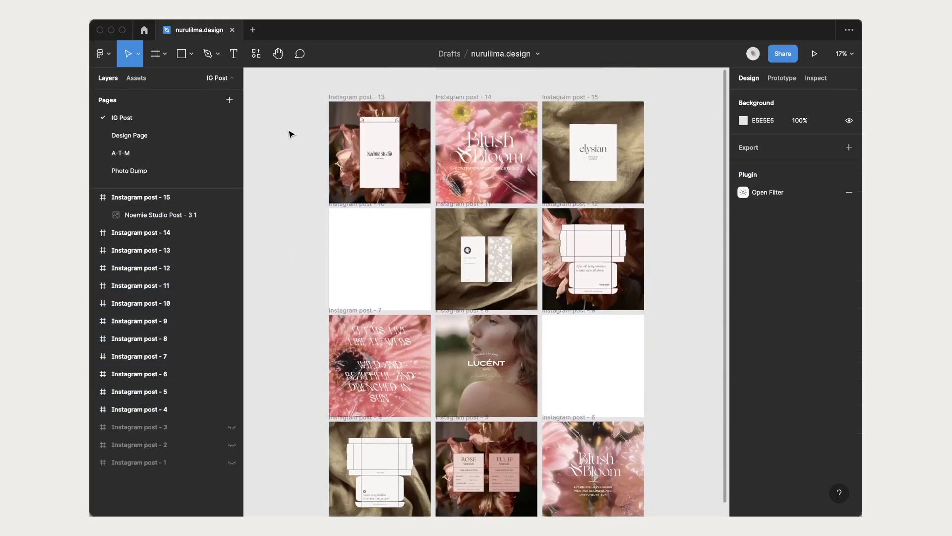
{"action": "scroll", "coordinate": [290, 134], "scroll_direction": "down", "scroll_amount": 1}
{"action": "scroll", "coordinate": [291, 134], "scroll_direction": "up", "scroll_amount": 2}
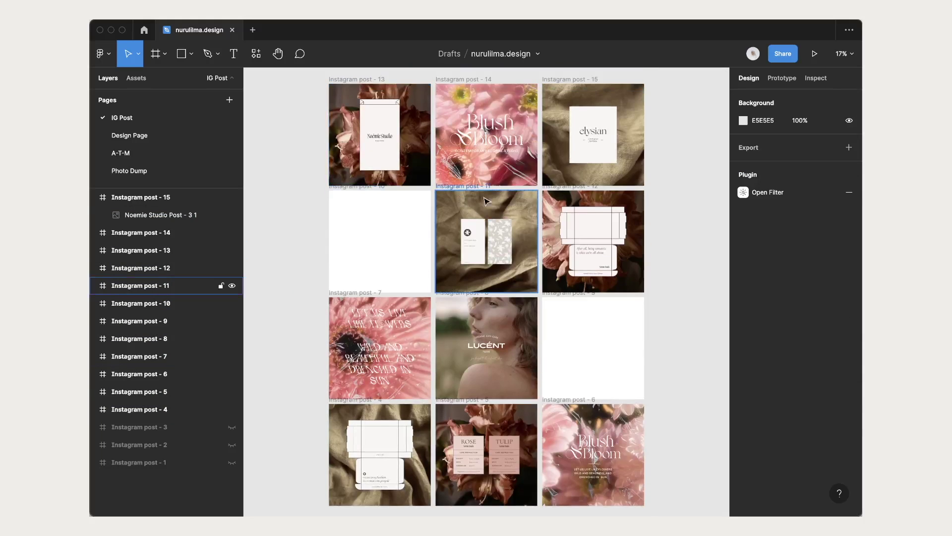
{"action": "left_click", "coordinate": [787, 60]}
{"action": "left_click", "coordinate": [376, 232]}
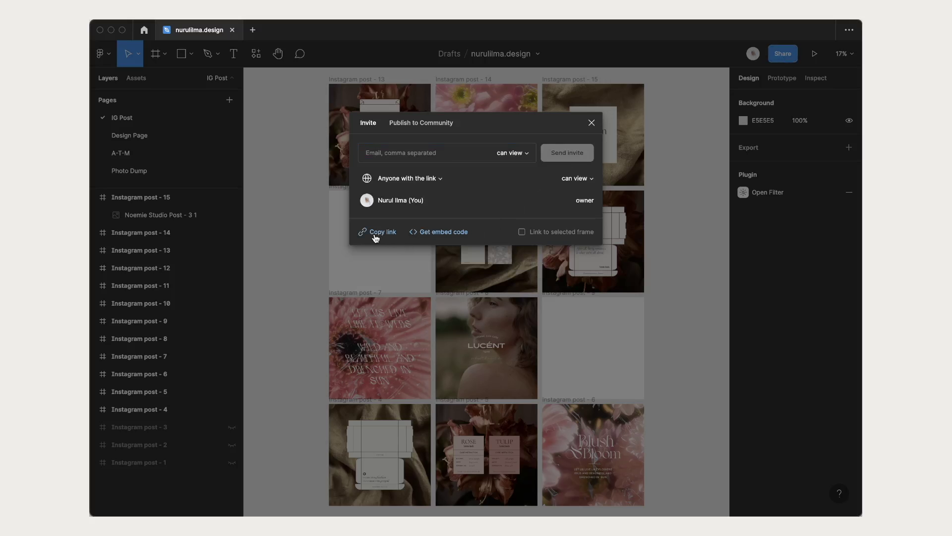
{"action": "left_click", "coordinate": [692, 208]}
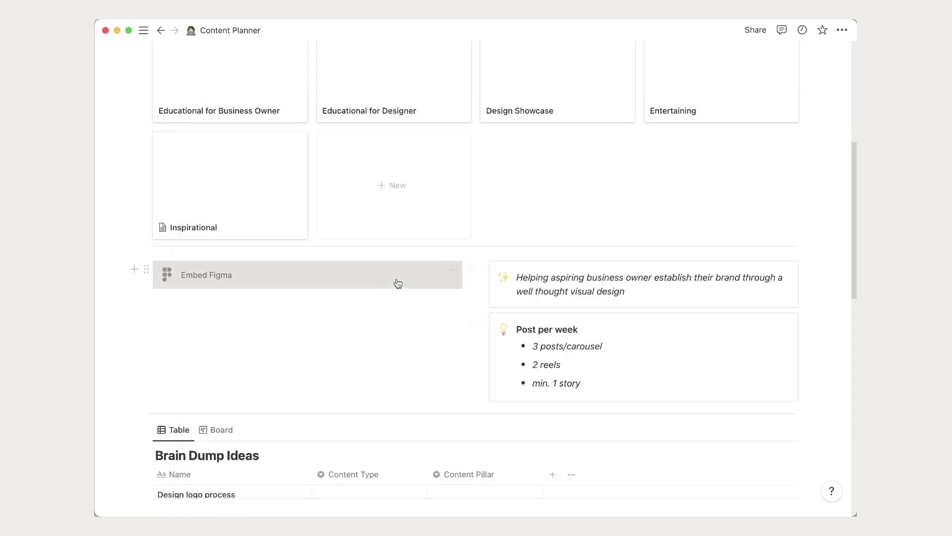
Step: Embed the copied Figma link in the Embed Figma block and pan across its post grid
{"action": "left_click", "coordinate": [294, 282]}
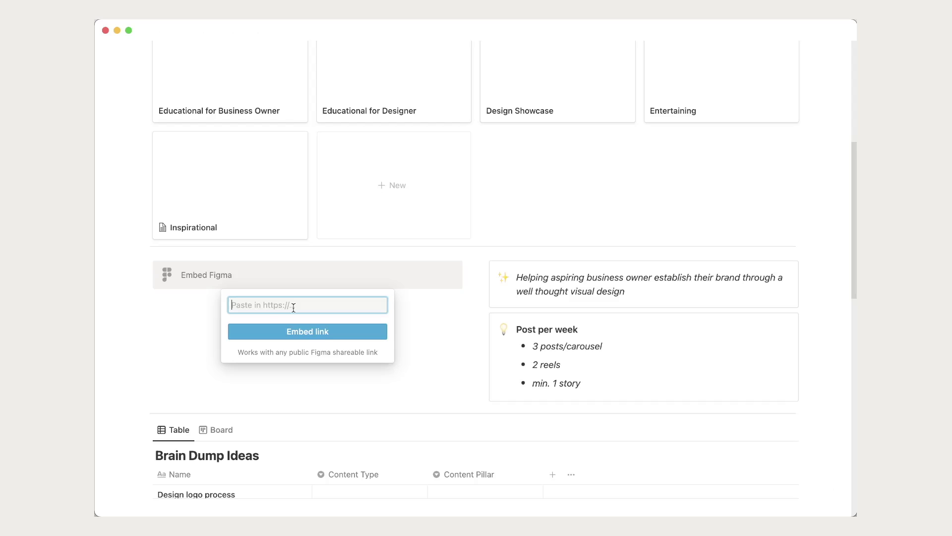
{"action": "key", "text": "cmd+v"}
{"action": "key", "text": "Return"}
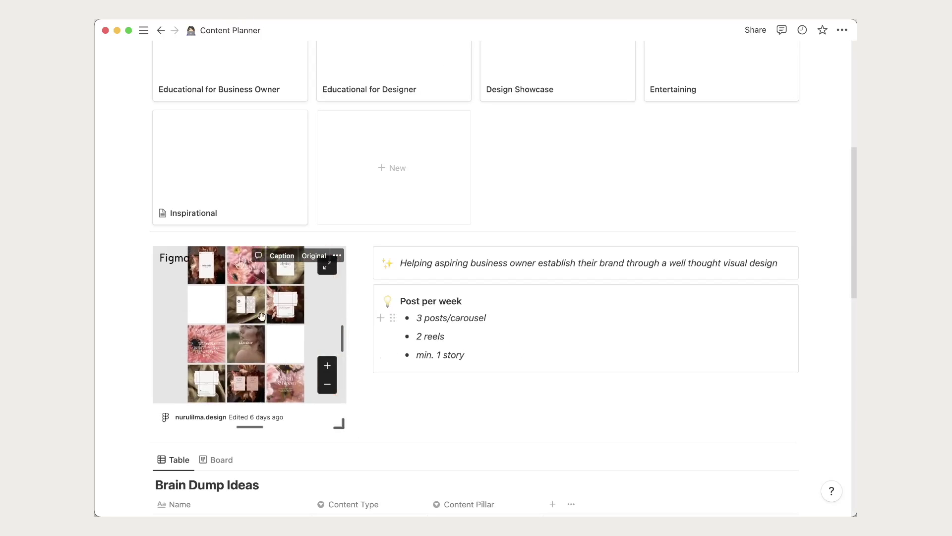
{"action": "left_click_drag", "start_coordinate": [269, 335], "coordinate": [277, 317]}
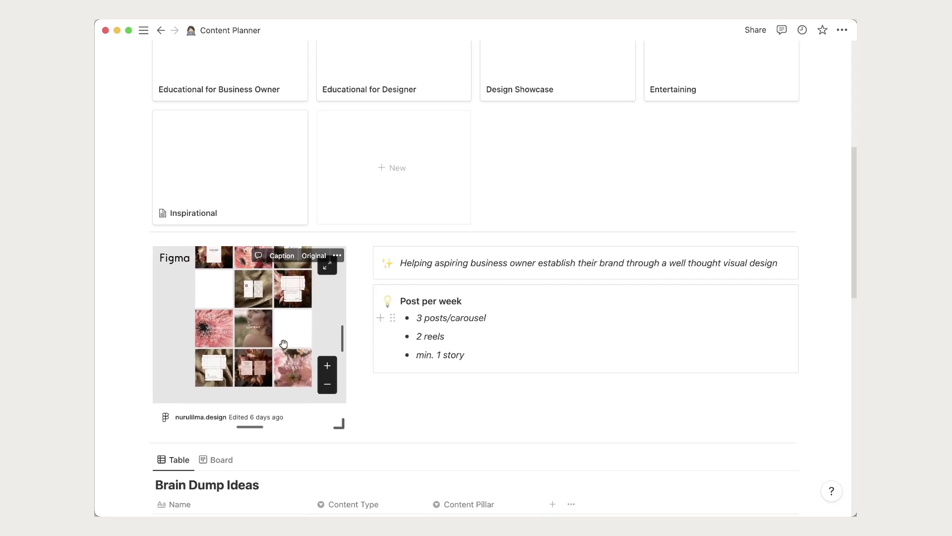
{"action": "scroll", "coordinate": [277, 318], "scroll_direction": "up", "scroll_amount": 2}
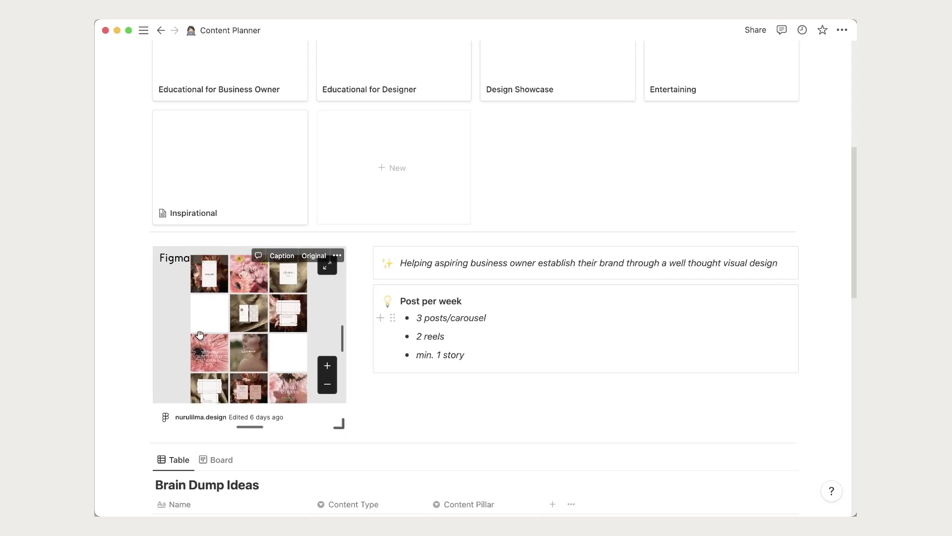
Step: Insert a divider with /div and place it full-width below both columns
{"action": "left_click", "coordinate": [470, 369]}
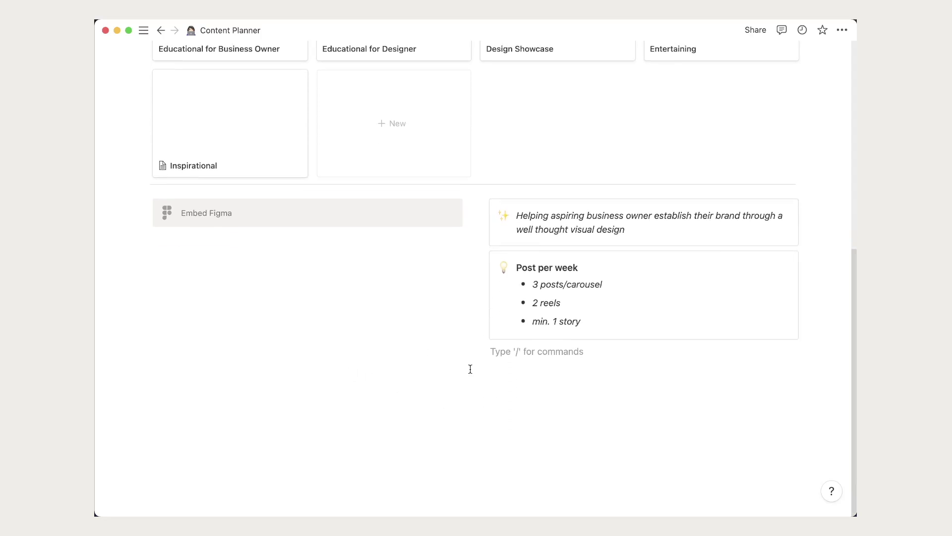
{"action": "type", "text": "/div"}
{"action": "key", "text": "Return"}
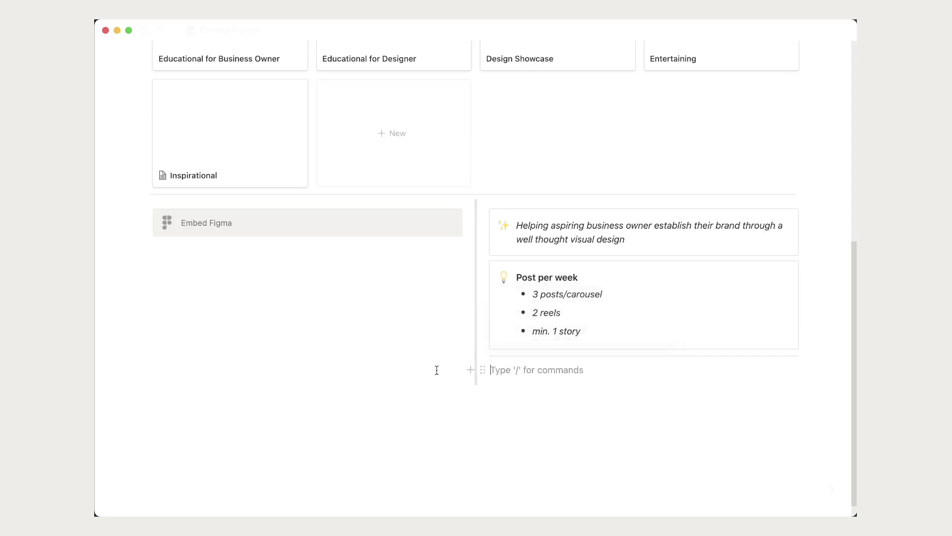
{"action": "mouse_move", "coordinate": [482, 367]}
{"action": "left_mouse_down"}
{"action": "mouse_move", "coordinate": [163, 400]}
{"action": "mouse_move", "coordinate": [198, 390]}
{"action": "left_mouse_up"}
{"action": "left_click", "coordinate": [506, 359]}
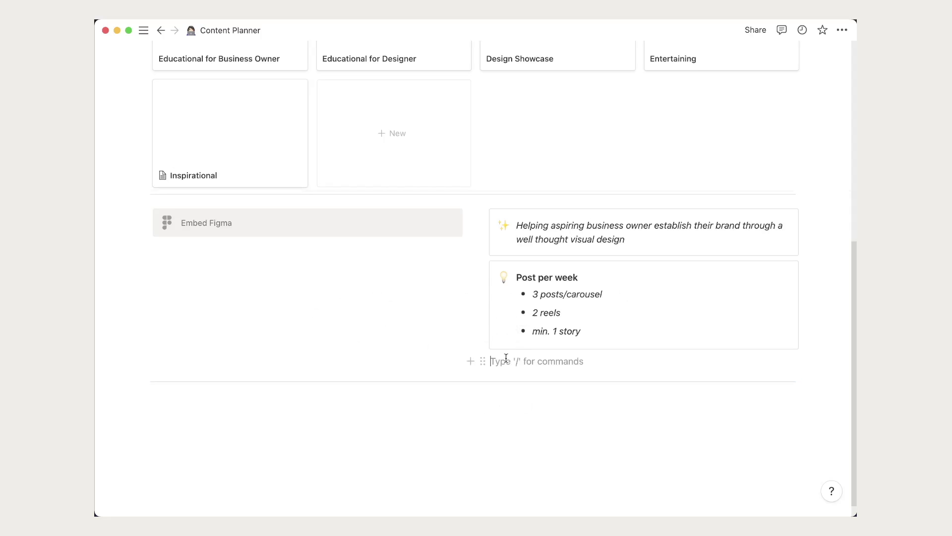
{"action": "key", "text": "BackSpace"}
Step: Add an inline Table view database below the divider using /dat
{"action": "left_click", "coordinate": [344, 391]}
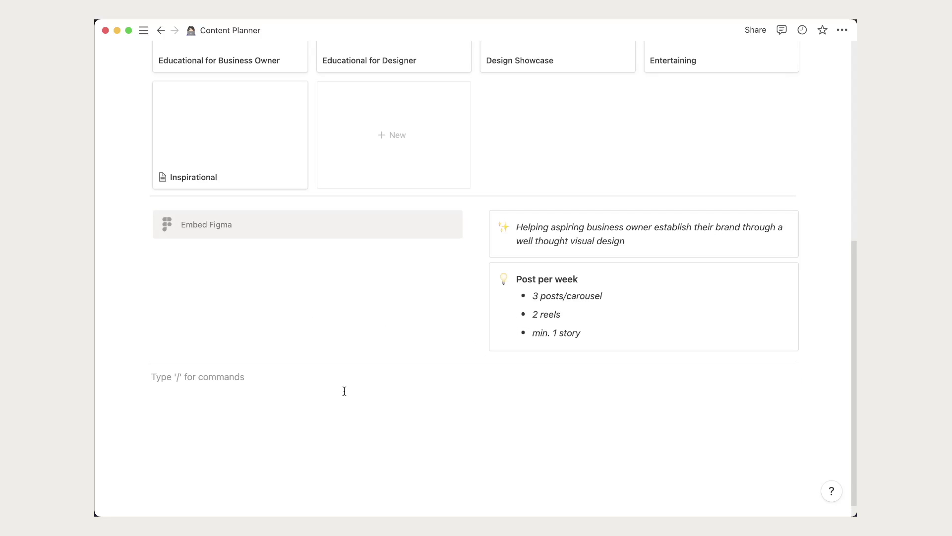
{"action": "type", "text": "/"}
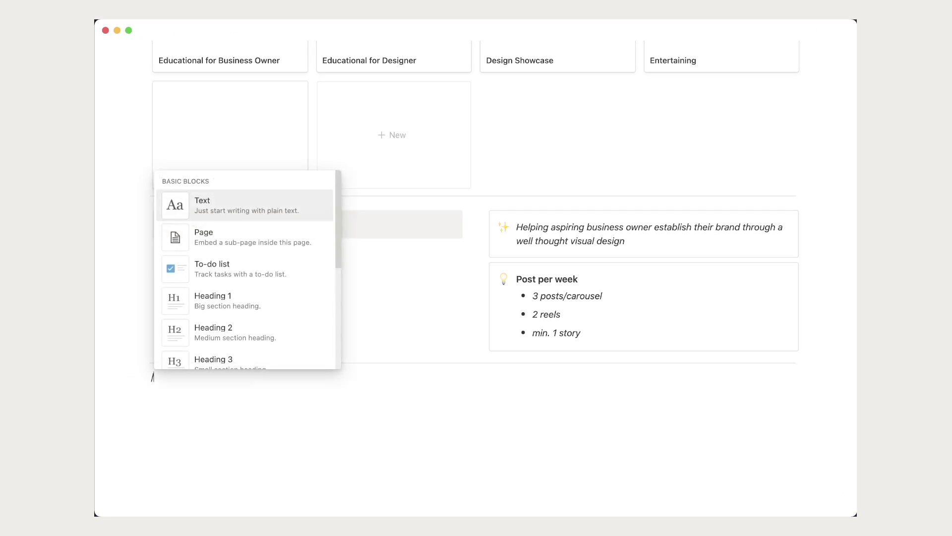
{"action": "type", "text": "dat"}
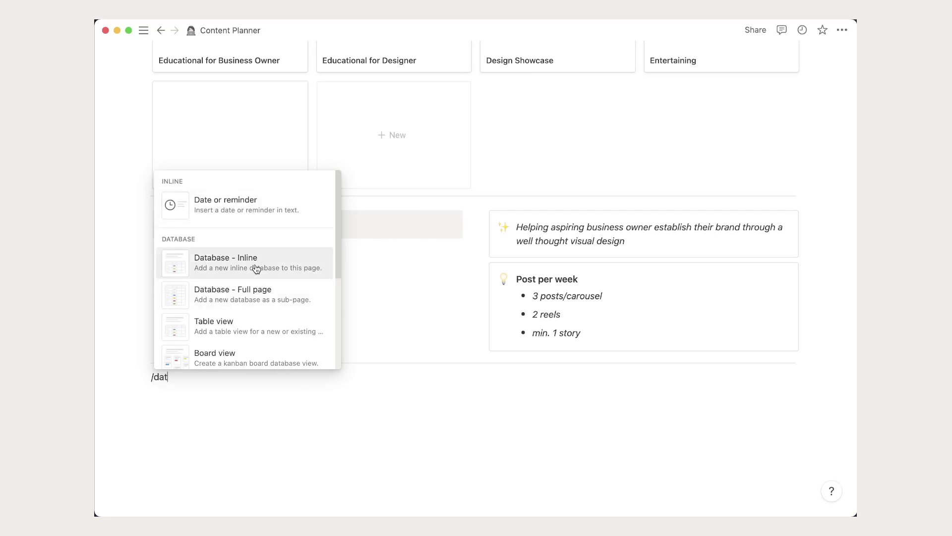
{"action": "scroll", "coordinate": [255, 270], "scroll_direction": "down", "scroll_amount": 1}
{"action": "scroll", "coordinate": [255, 285], "scroll_direction": "down", "scroll_amount": 1}
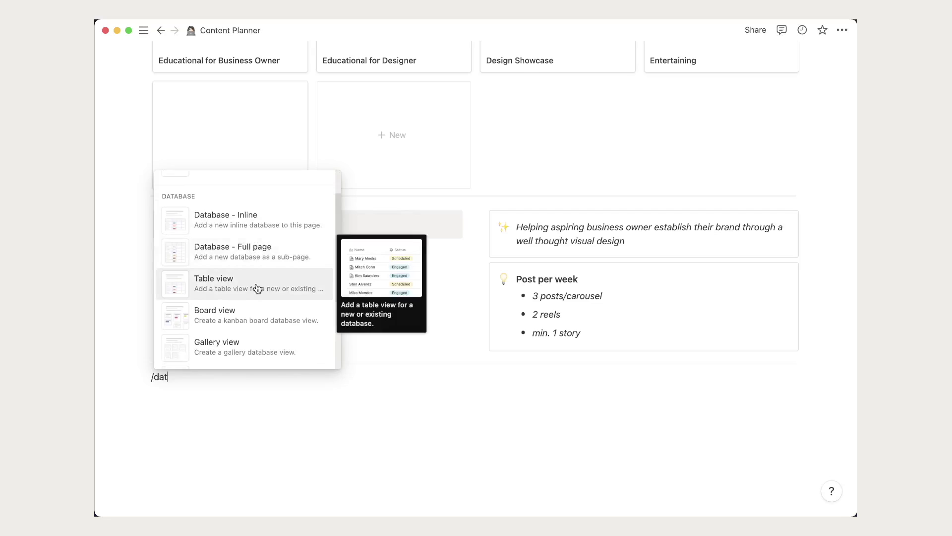
{"action": "scroll", "coordinate": [257, 289], "scroll_direction": "down", "scroll_amount": 1}
{"action": "left_click", "coordinate": [255, 263]}
Step: Create the table titled 'Brain Dump Ideas' with rows Favorite fonts, Design logo process and Games for deisgner
{"action": "left_click", "coordinate": [672, 426]}
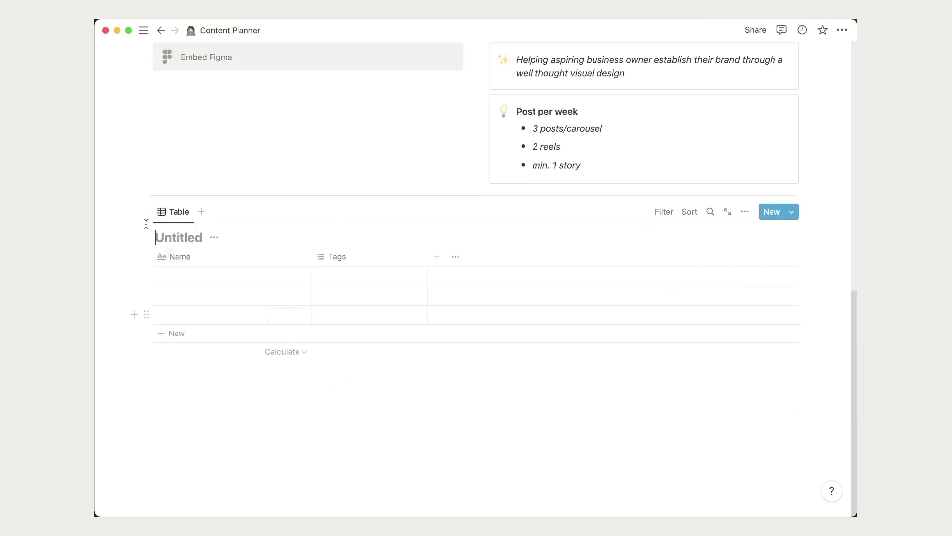
{"action": "type", "text": "Bra"}
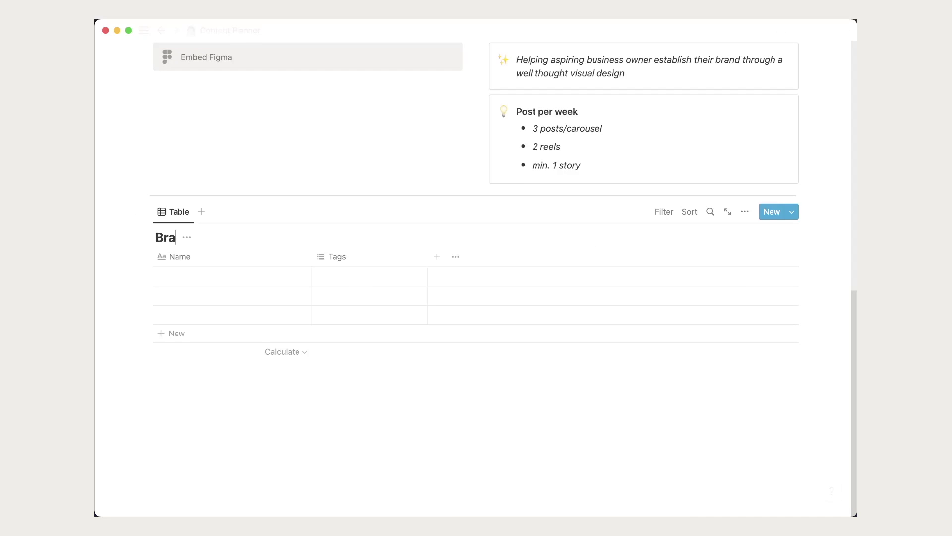
{"action": "type", "text": "in Dump I"}
{"action": "type", "text": "deas"}
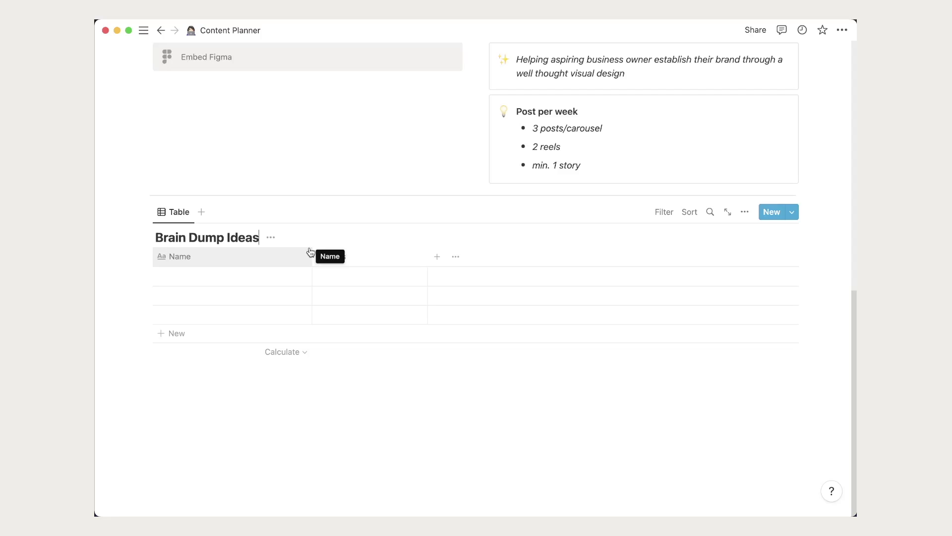
{"action": "mouse_move", "coordinate": [223, 295]}
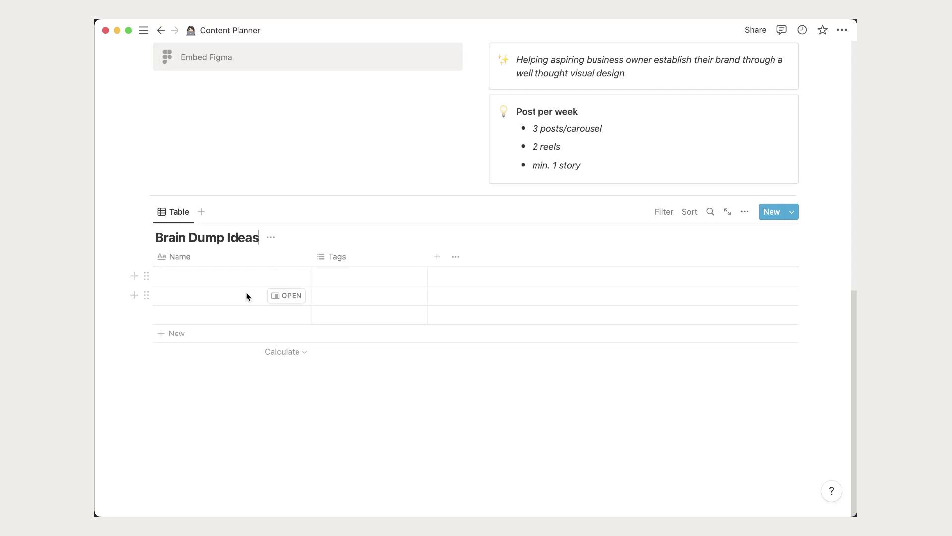
{"action": "left_click", "coordinate": [214, 276]}
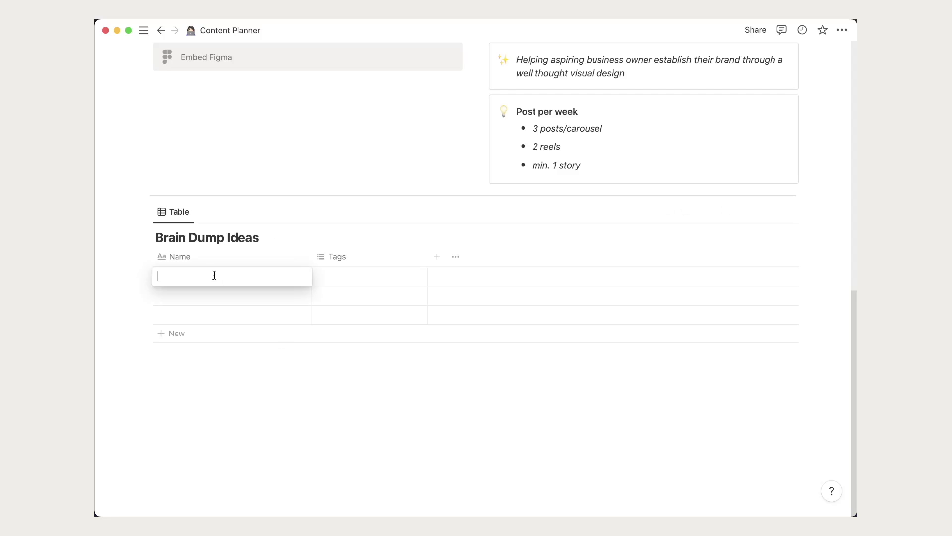
{"action": "type", "text": "F"}
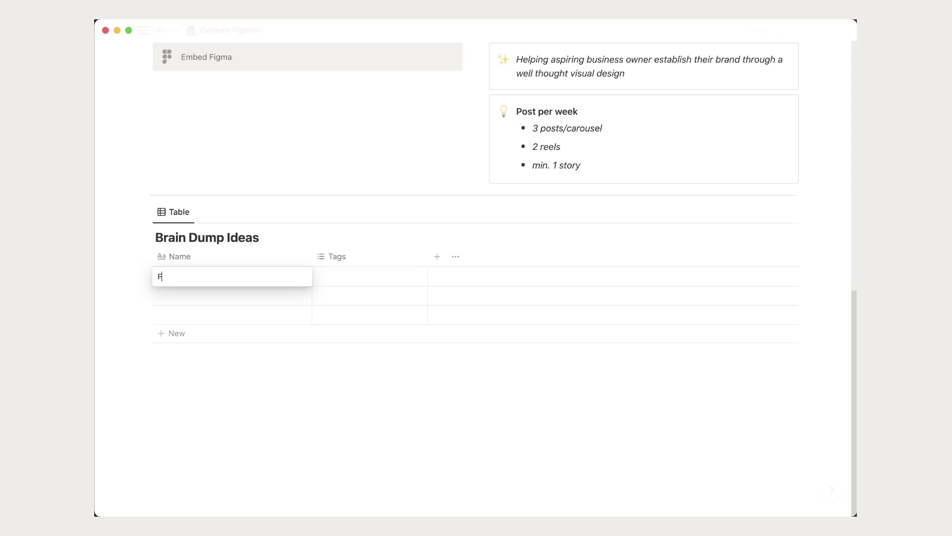
{"action": "type", "text": "avorite "}
{"action": "type", "text": "fonts"}
{"action": "key", "text": "Escape"}
{"action": "left_click", "coordinate": [239, 294]}
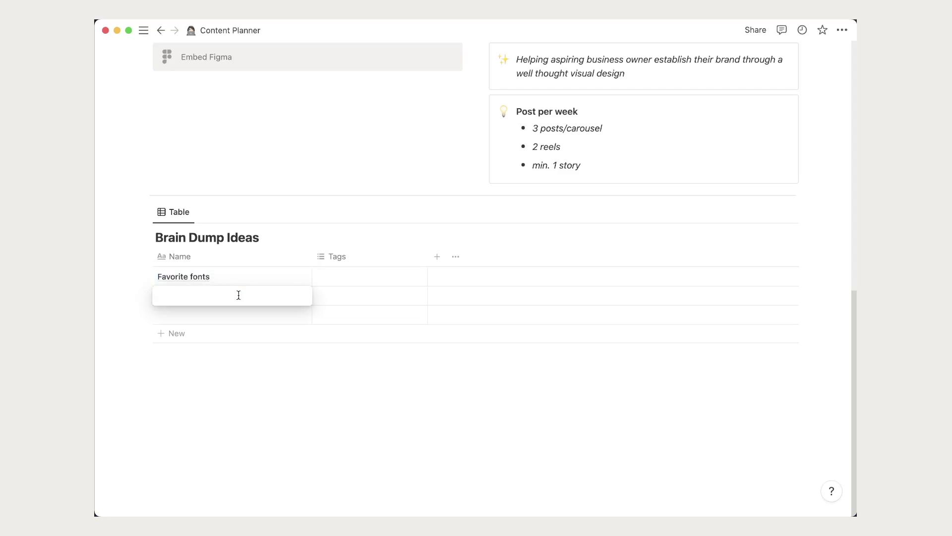
{"action": "type", "text": "Desig"}
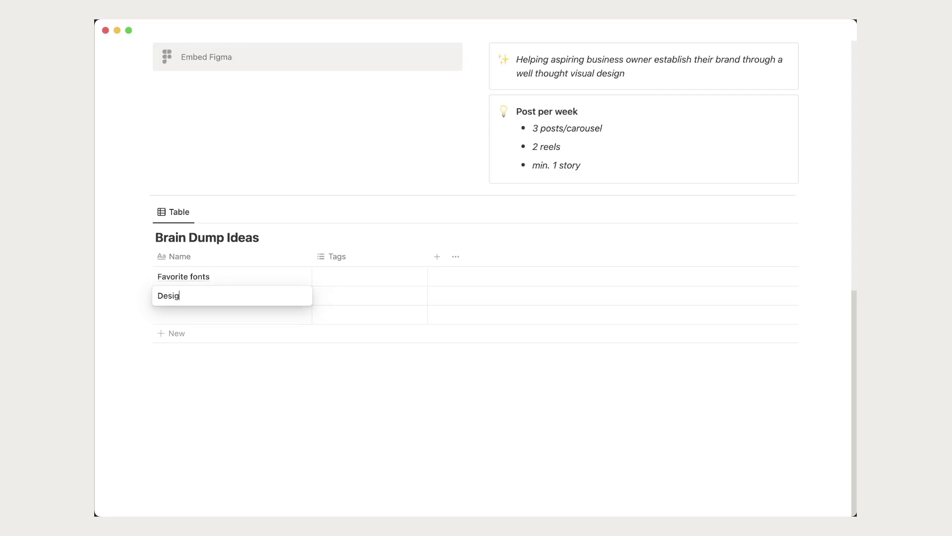
{"action": "type", "text": "n logo proces"}
{"action": "type", "text": "s"}
{"action": "key", "text": "Return"}
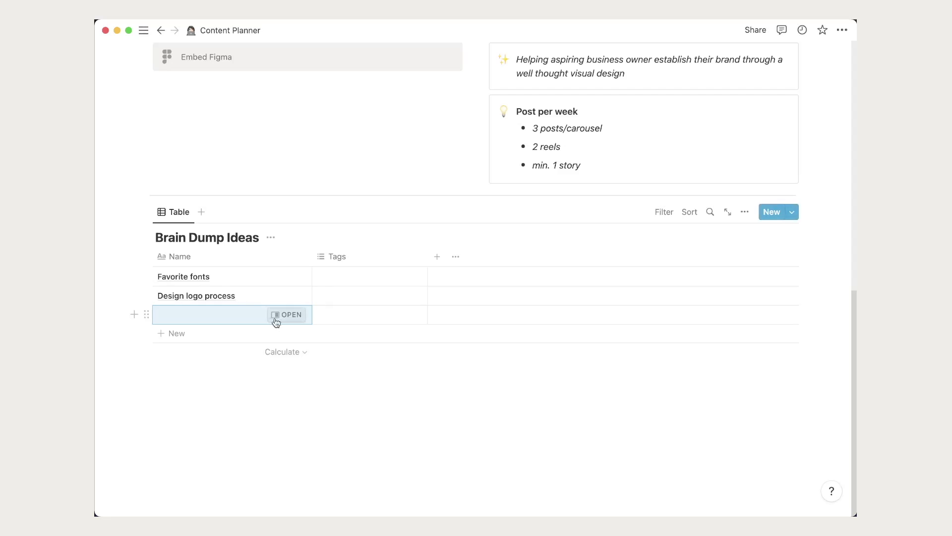
{"action": "left_click", "coordinate": [200, 312]}
{"action": "type", "text": "Gamed"}
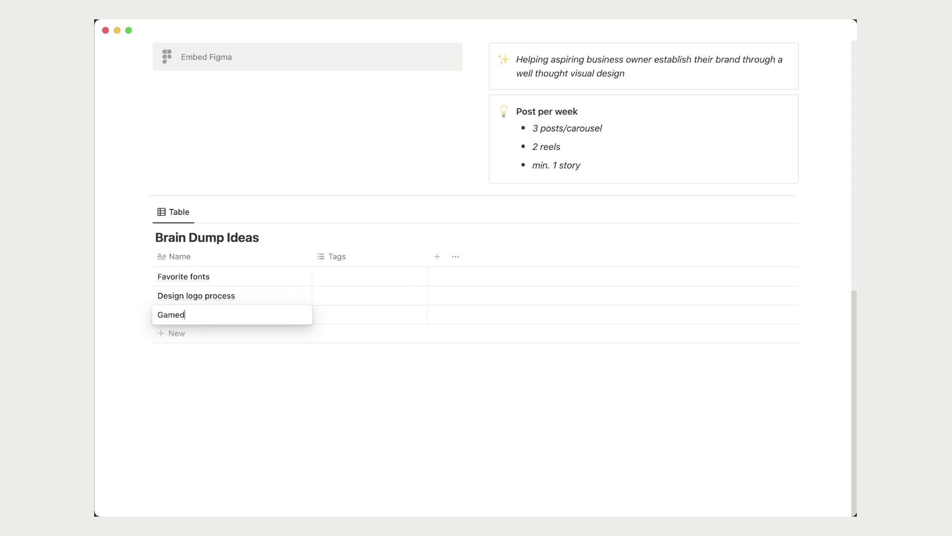
{"action": "type", "text": "s for deisg"}
{"action": "type", "text": "ner"}
{"action": "key", "text": "Return"}
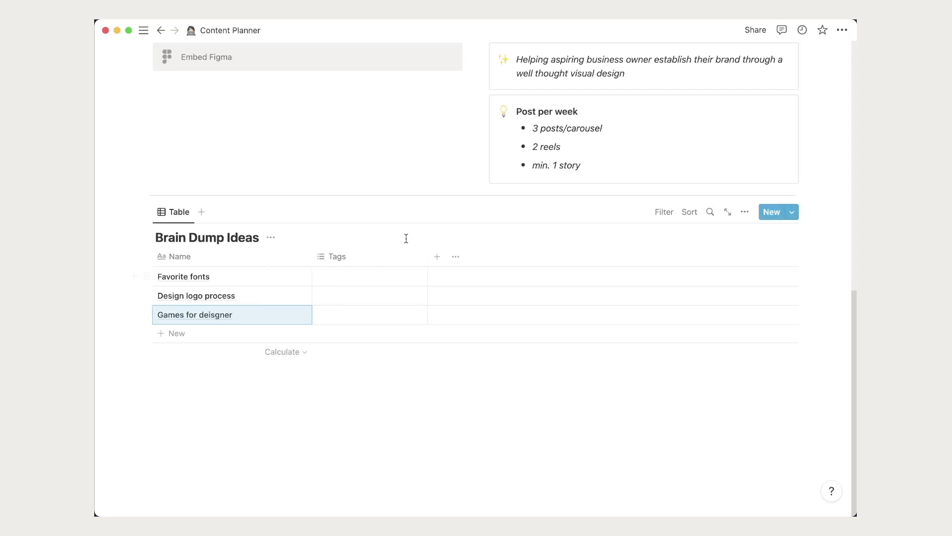
Step: Rename the Tags column to Content Type and make it a Select property
{"action": "left_click", "coordinate": [350, 259]}
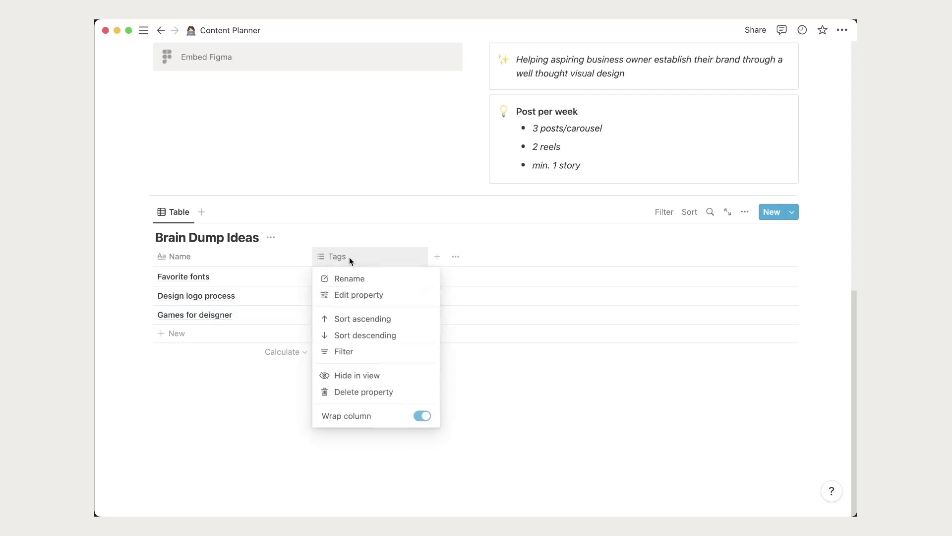
{"action": "left_click", "coordinate": [357, 293]}
{"action": "left_click", "coordinate": [695, 261]}
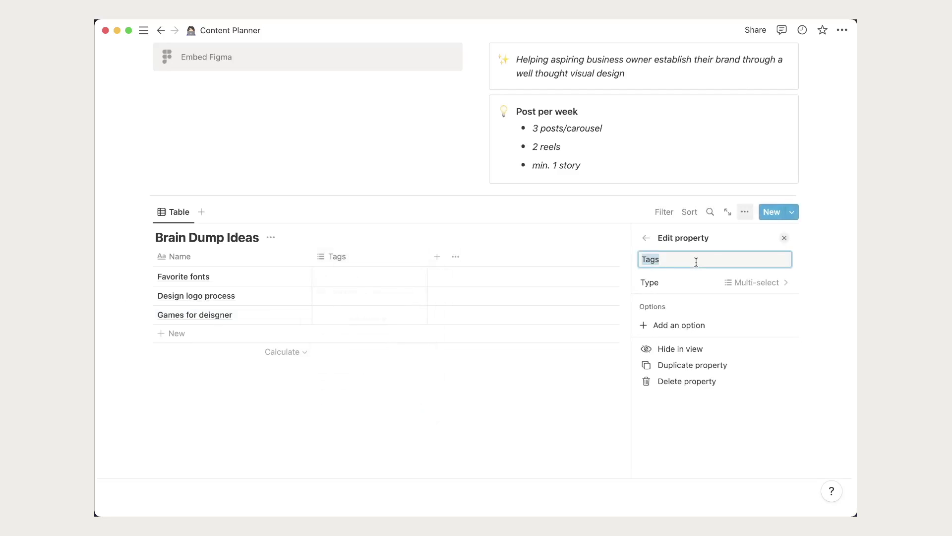
{"action": "type", "text": "Content Type"}
{"action": "left_click", "coordinate": [756, 282]}
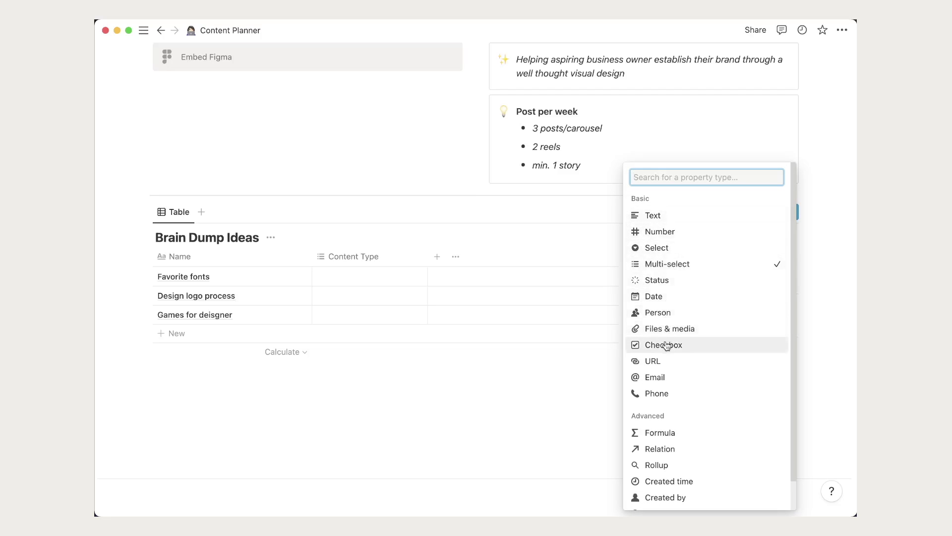
{"action": "left_click", "coordinate": [655, 247]}
Step: Add Content Type options Posts, Reels and Stories
{"action": "left_click", "coordinate": [674, 325]}
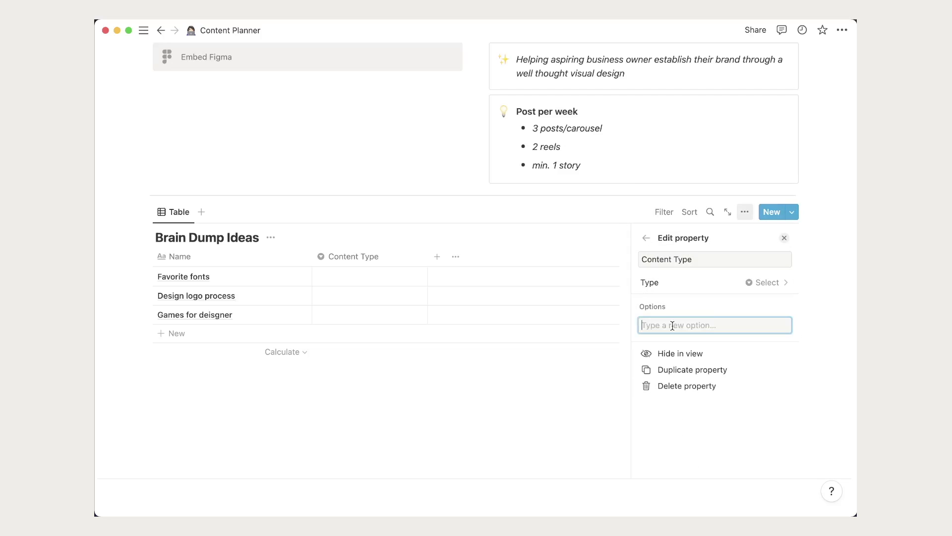
{"action": "type", "text": "In"}
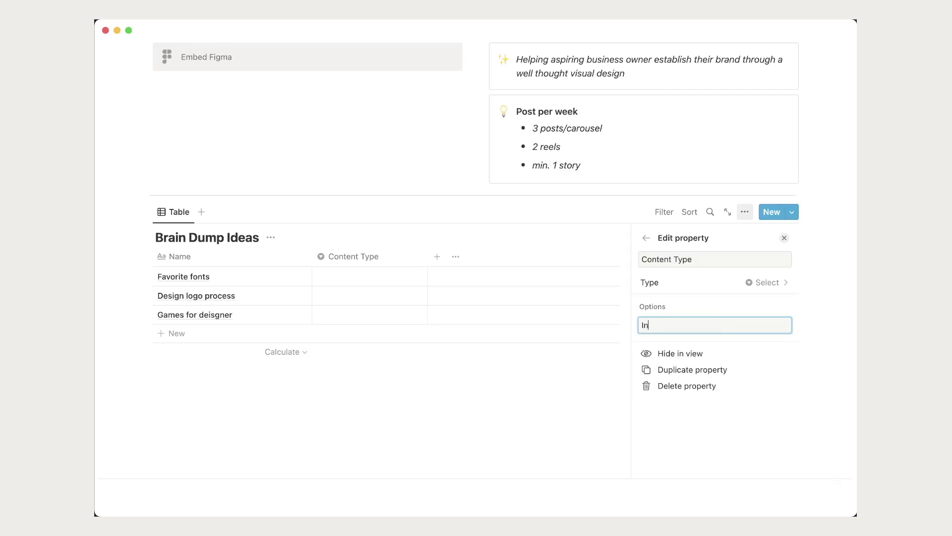
{"action": "type", "text": "stagram Posts/Ca"}
{"action": "key", "text": "ctrl+a"}
{"action": "type", "text": "Post"}
{"action": "key", "text": "Return"}
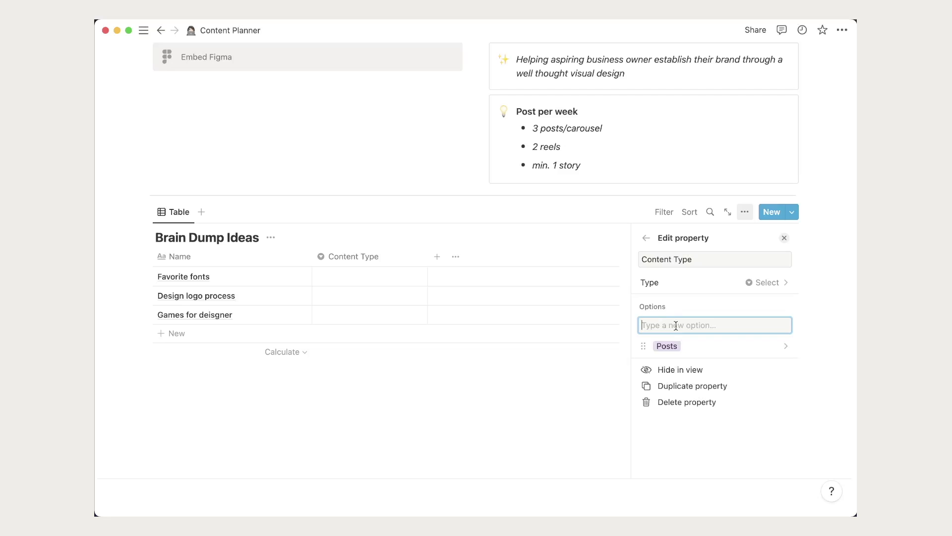
{"action": "type", "text": "Reels"}
{"action": "key", "text": "Return"}
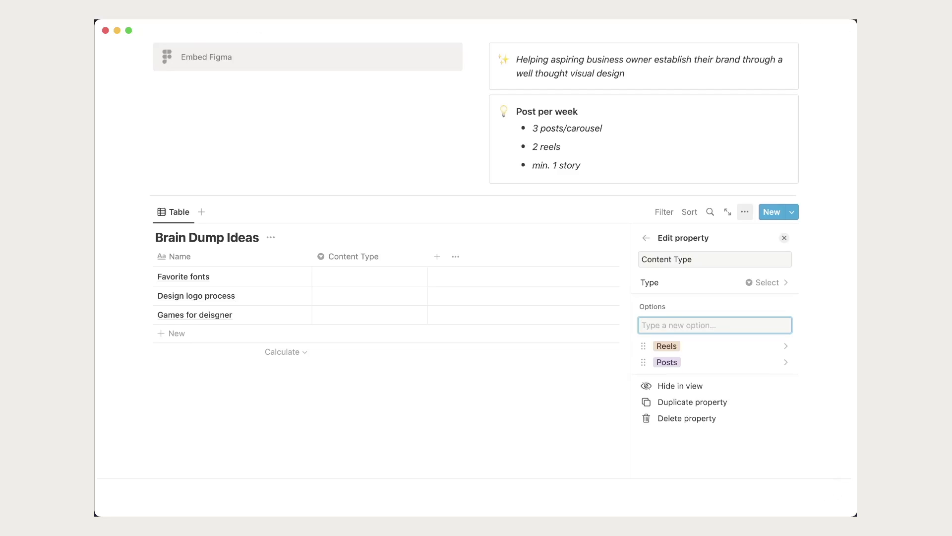
{"action": "type", "text": "Stories"}
{"action": "key", "text": "Return"}
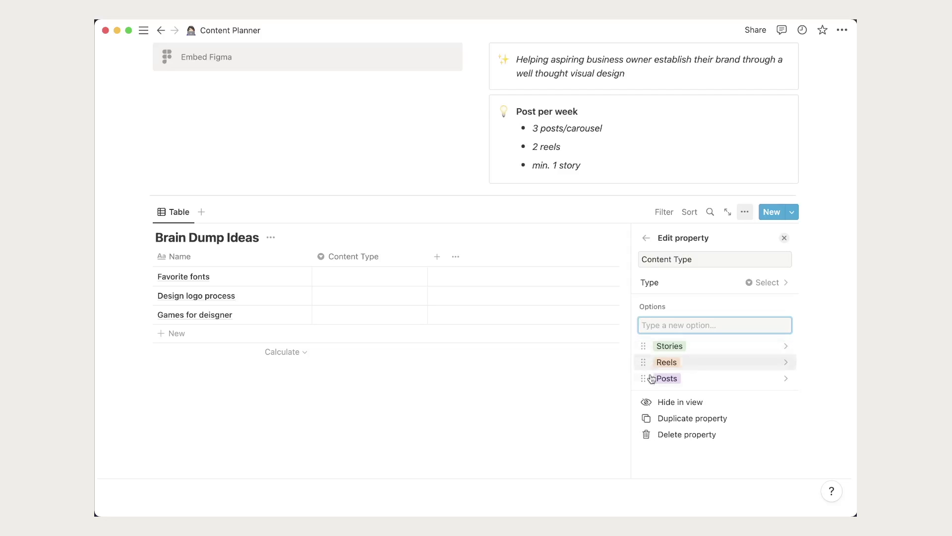
Step: Colour the Stories and Reels options purple
{"action": "left_click", "coordinate": [643, 346]}
{"action": "left_click", "coordinate": [704, 294]}
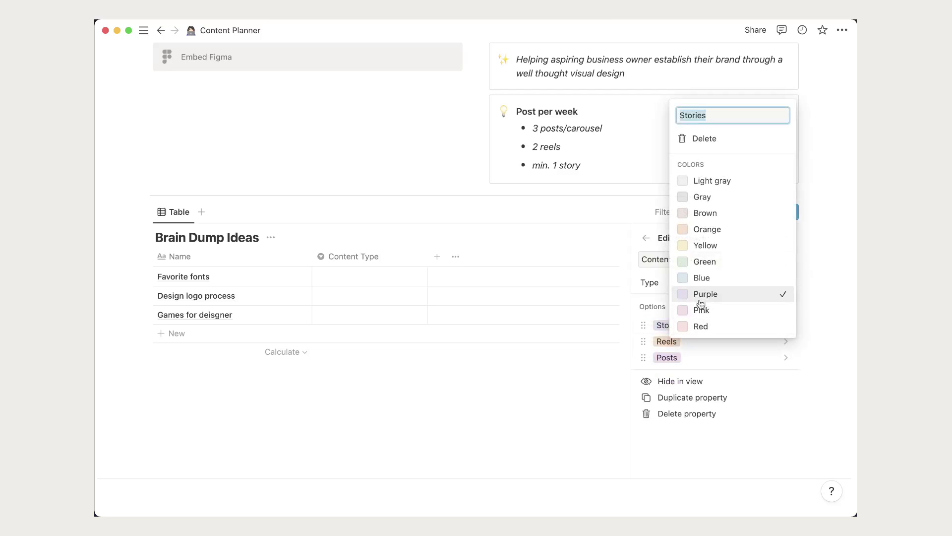
{"action": "left_click", "coordinate": [647, 341]}
{"action": "left_click", "coordinate": [647, 341]}
{"action": "left_click", "coordinate": [706, 290]}
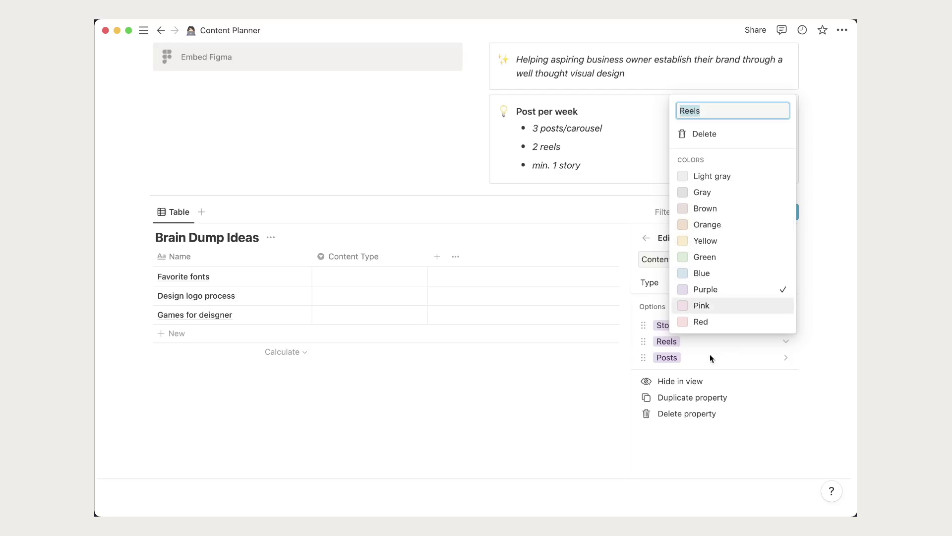
{"action": "left_click", "coordinate": [644, 333]}
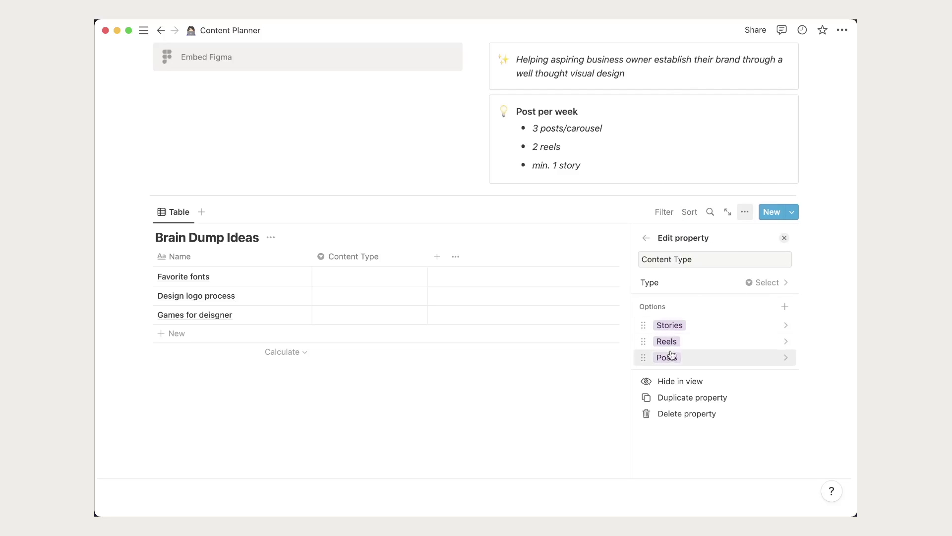
{"action": "left_click", "coordinate": [471, 385]}
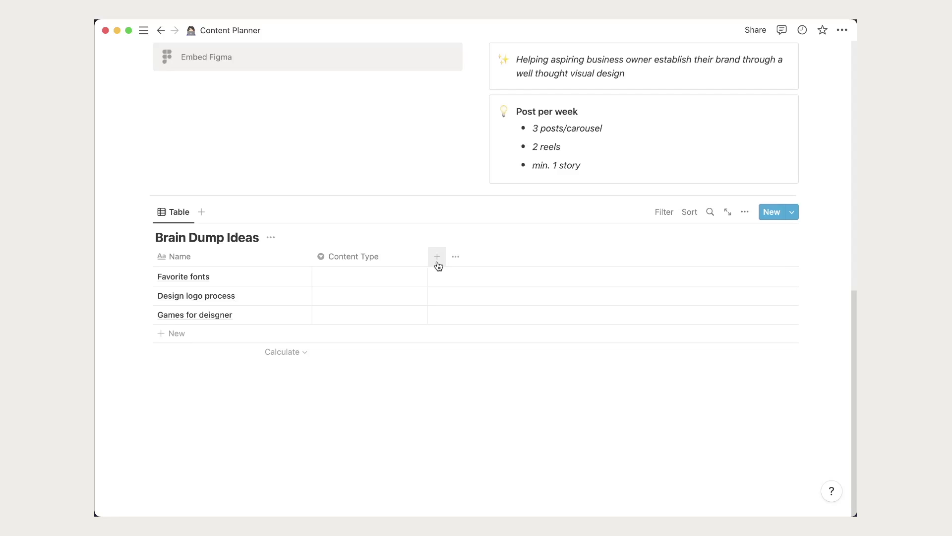
Step: Add a third table column named Content Pillar and bring up its property type list
{"action": "left_click", "coordinate": [437, 256]}
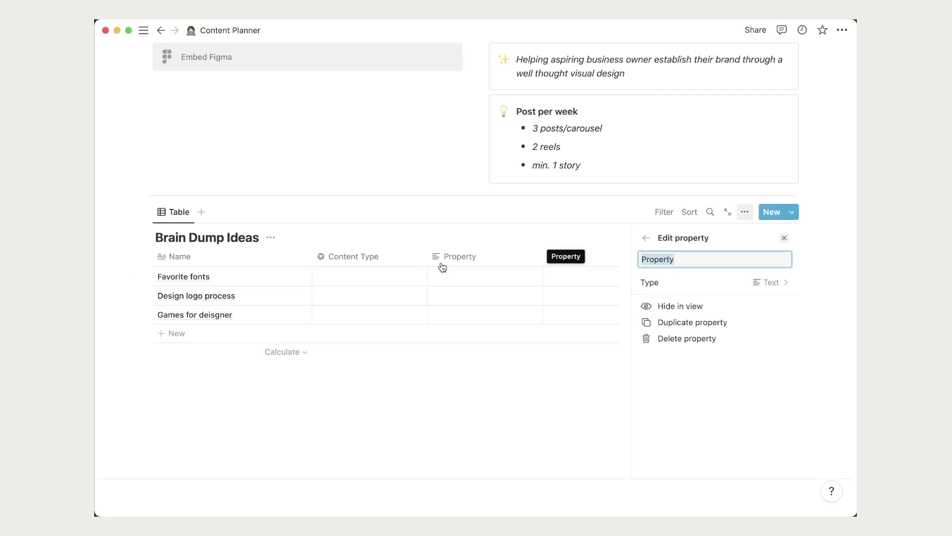
{"action": "type", "text": "Content Pillar"}
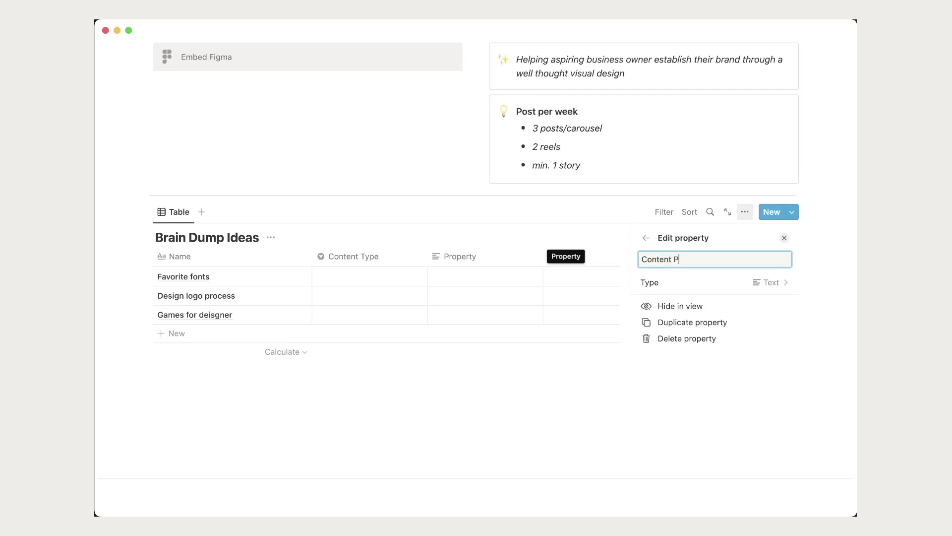
{"action": "left_click", "coordinate": [604, 374]}
{"action": "scroll", "coordinate": [548, 319], "scroll_direction": "up", "scroll_amount": 10}
{"action": "scroll", "coordinate": [272, 394], "scroll_direction": "down", "scroll_amount": 5}
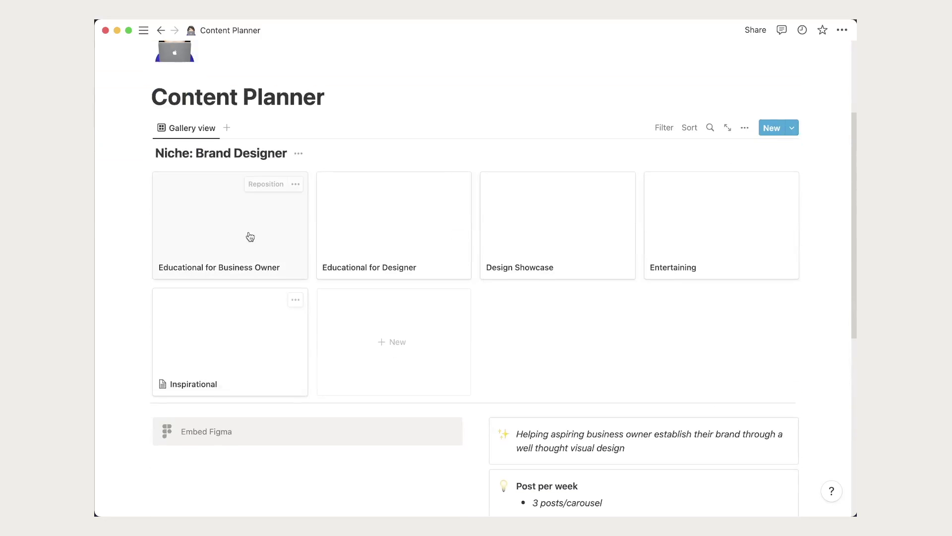
{"action": "scroll", "coordinate": [527, 313], "scroll_direction": "down", "scroll_amount": 10}
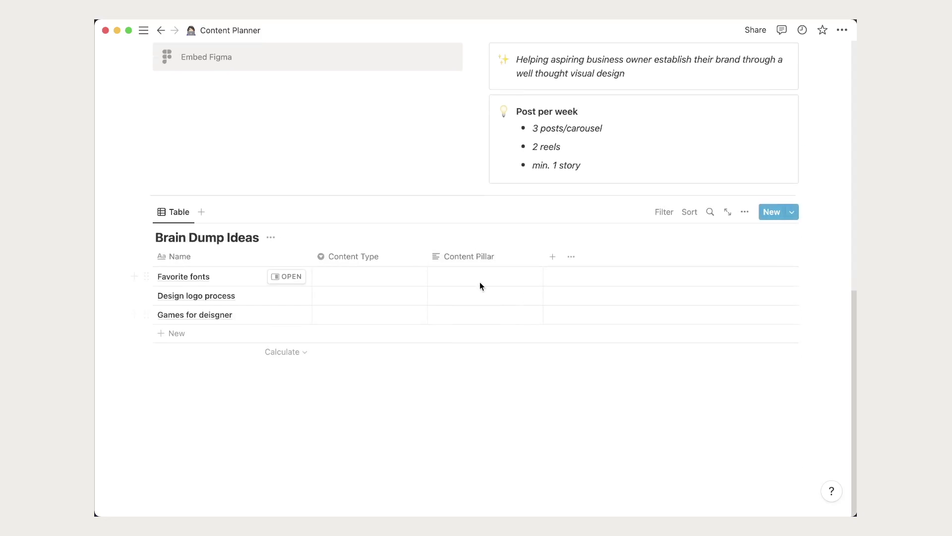
{"action": "left_click", "coordinate": [469, 258]}
{"action": "left_click", "coordinate": [475, 296]}
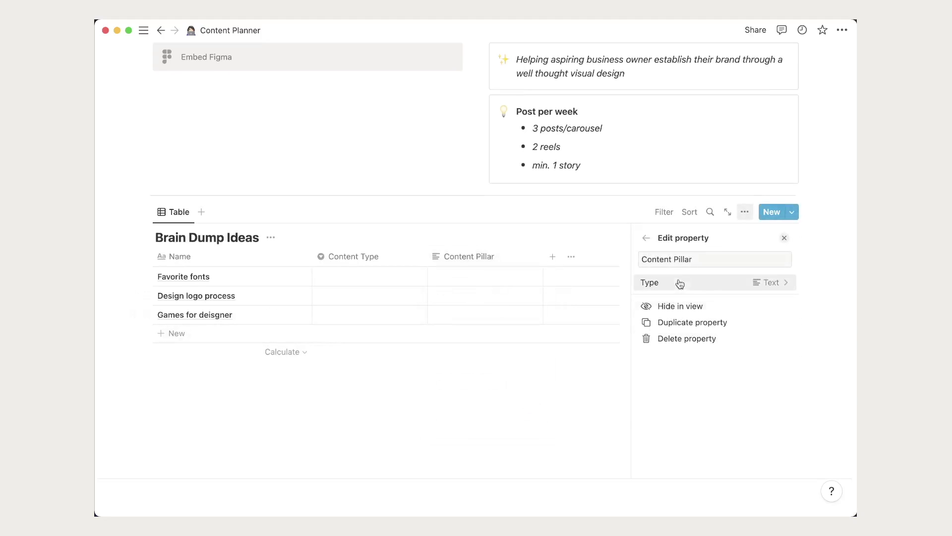
{"action": "left_click", "coordinate": [765, 287]}
Step: Make Content Pillar a Select with options Educational for Business Owner and Educational for Designer
{"action": "left_click", "coordinate": [654, 247]}
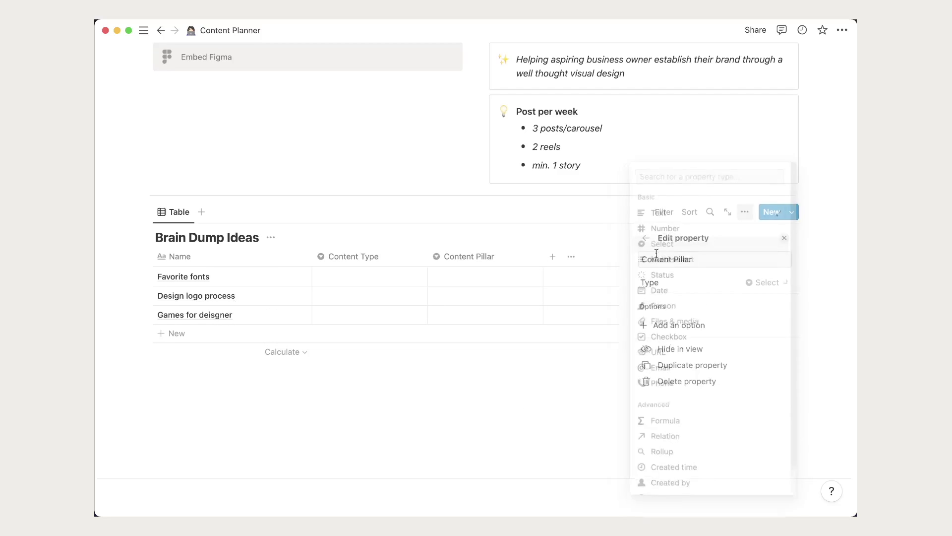
{"action": "left_click", "coordinate": [678, 324]}
{"action": "type", "text": "E"}
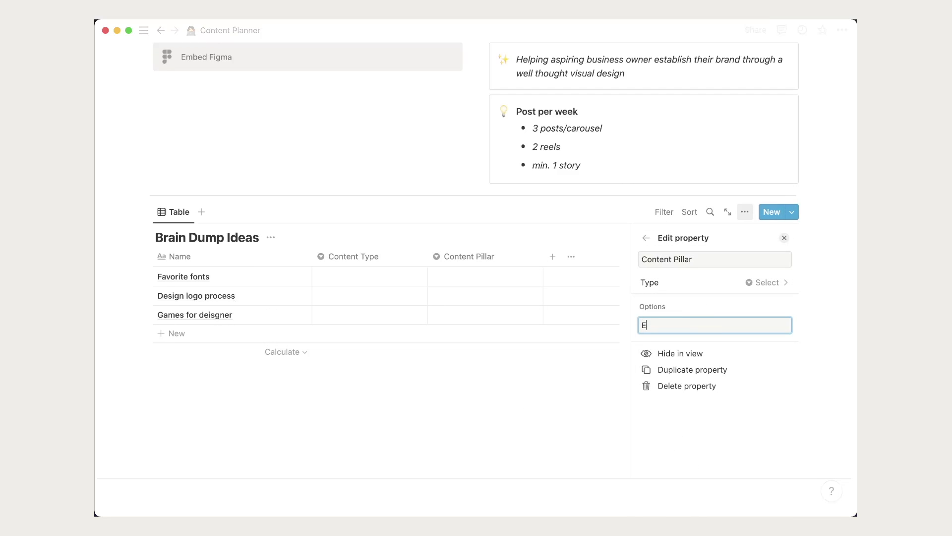
{"action": "type", "text": "ducational for Business Owner"}
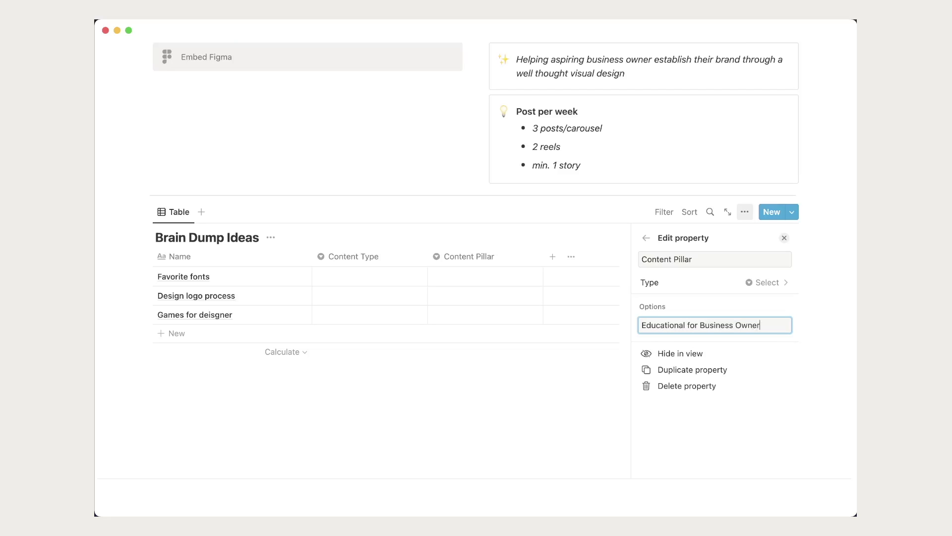
{"action": "key", "text": "Return"}
{"action": "type", "text": "Ed"}
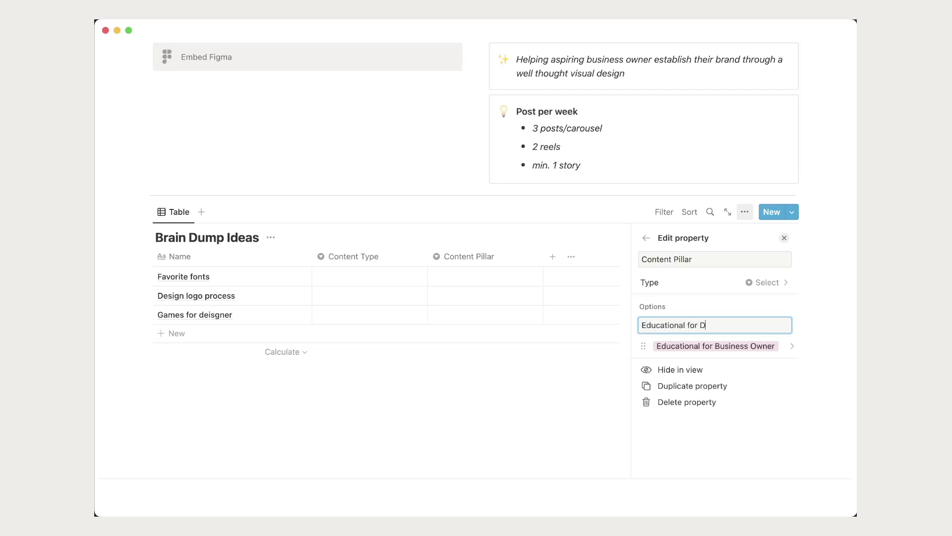
{"action": "type", "text": "r"}
{"action": "key", "text": "Return"}
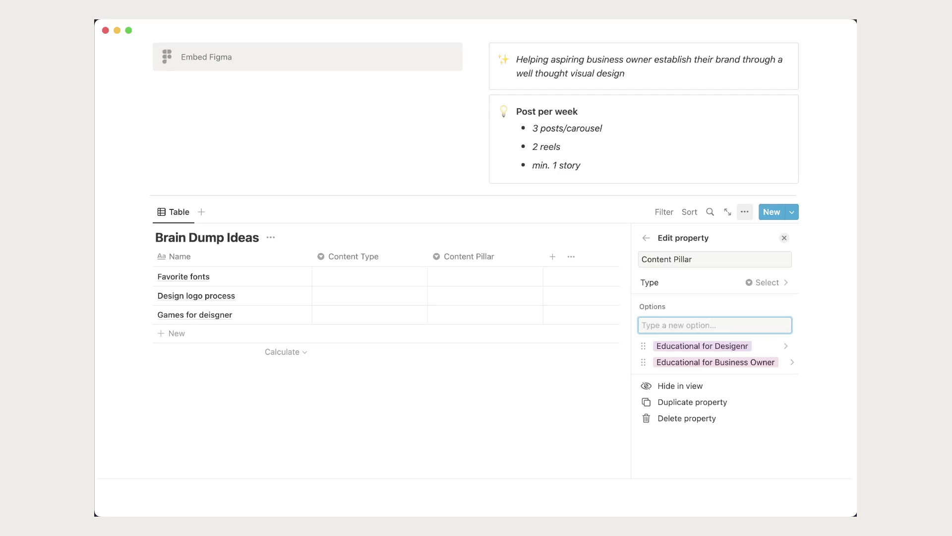
{"action": "left_click", "coordinate": [660, 345]}
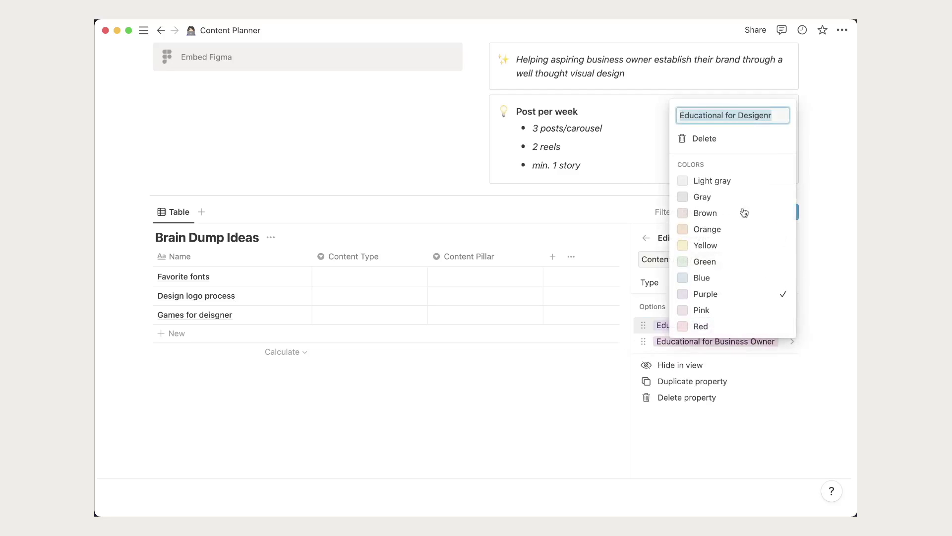
{"action": "left_click", "coordinate": [776, 110]}
{"action": "key", "text": "BackSpace"}
{"action": "key", "text": "BackSpace"}
{"action": "key", "text": "BackSpace"}
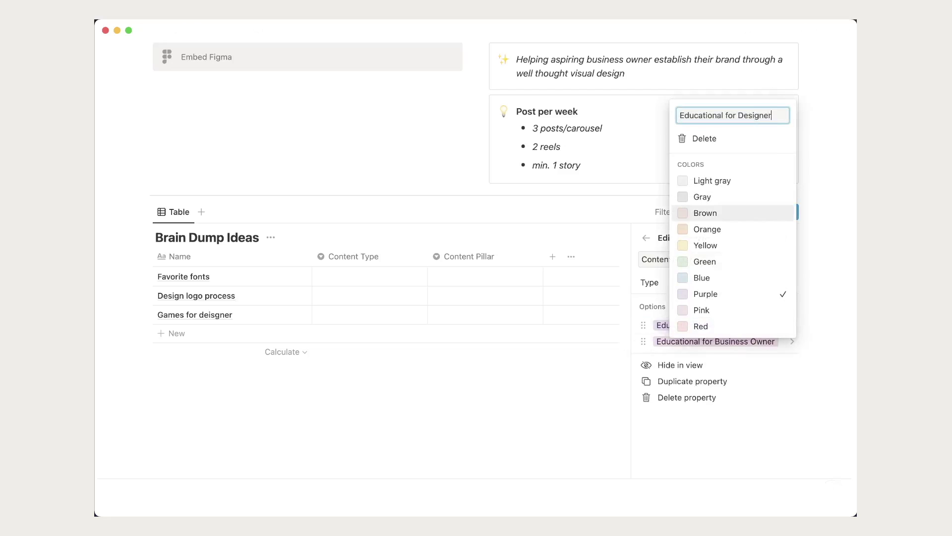
{"action": "key", "text": "Return"}
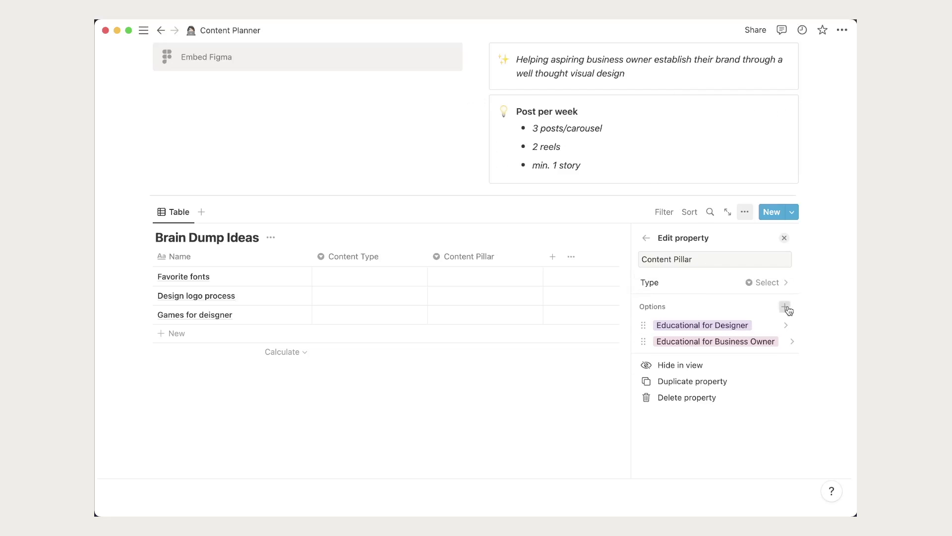
Step: Add Design Showcase, Entertaining and Inspirational options, then reorder them with the Educational ones first
{"action": "left_click", "coordinate": [784, 307]}
{"action": "type", "text": "Design Showcase"}
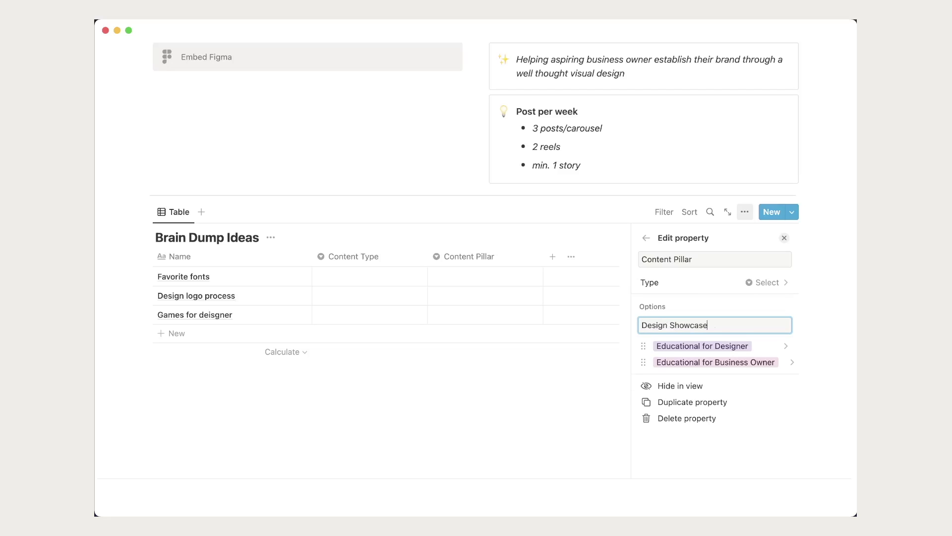
{"action": "key", "text": "Return"}
{"action": "type", "text": "Entertaining"}
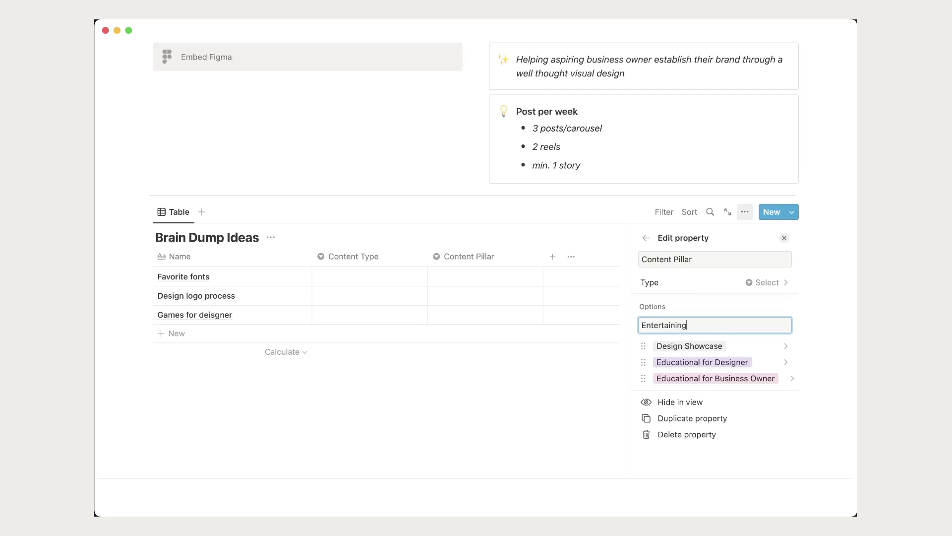
{"action": "key", "text": "Return"}
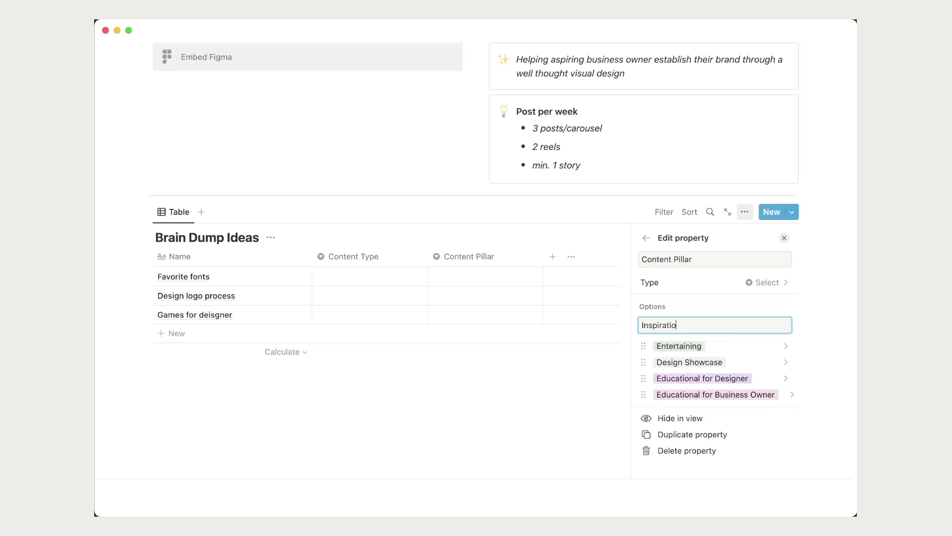
{"action": "key", "text": "Return"}
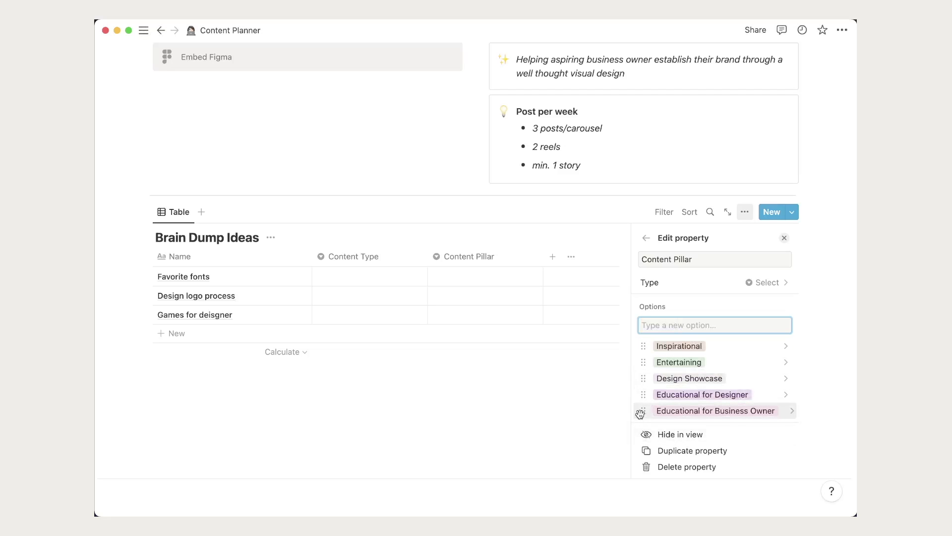
{"action": "left_click_drag", "start_coordinate": [643, 410], "coordinate": [644, 345]}
{"action": "left_click_drag", "start_coordinate": [643, 411], "coordinate": [643, 362]}
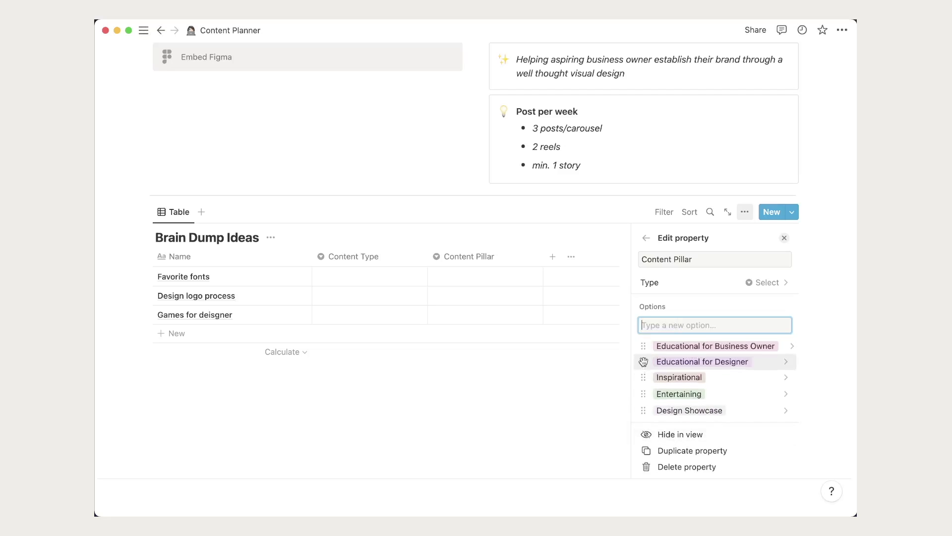
{"action": "left_click_drag", "start_coordinate": [643, 417], "coordinate": [643, 378]}
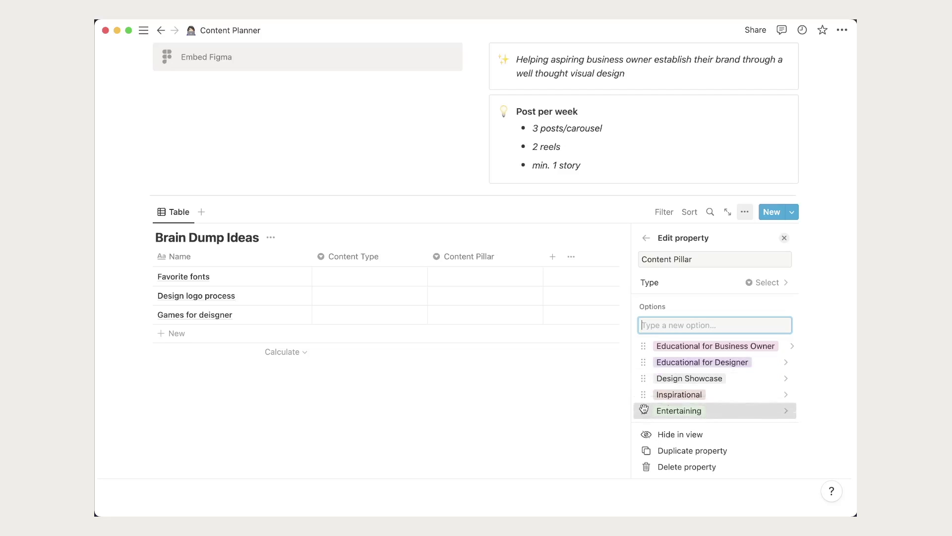
{"action": "left_click_drag", "start_coordinate": [644, 412], "coordinate": [644, 394]}
Step: Colour Educational for Business Owner, Educational for Designer, Design Showcase and Inspirational green
{"action": "left_click", "coordinate": [646, 346]}
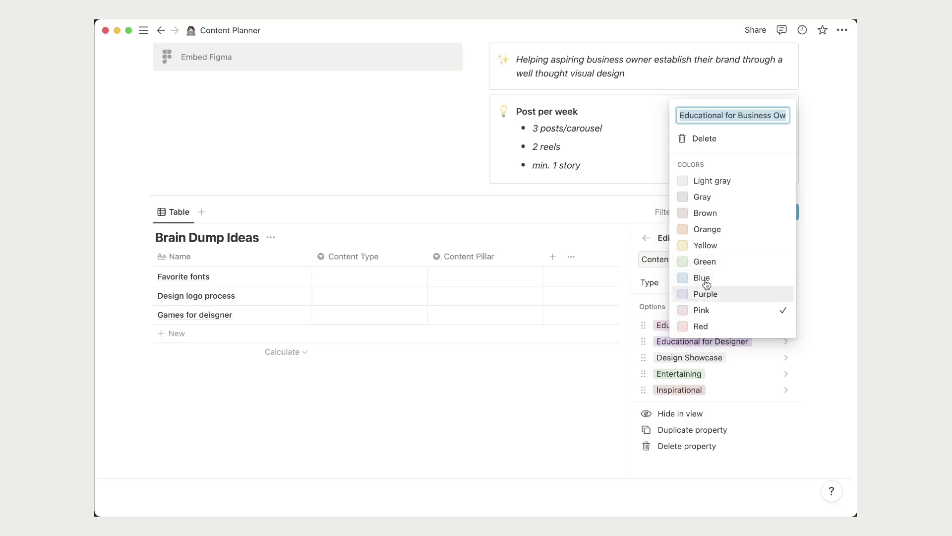
{"action": "left_click", "coordinate": [704, 261]}
{"action": "left_click", "coordinate": [645, 342]}
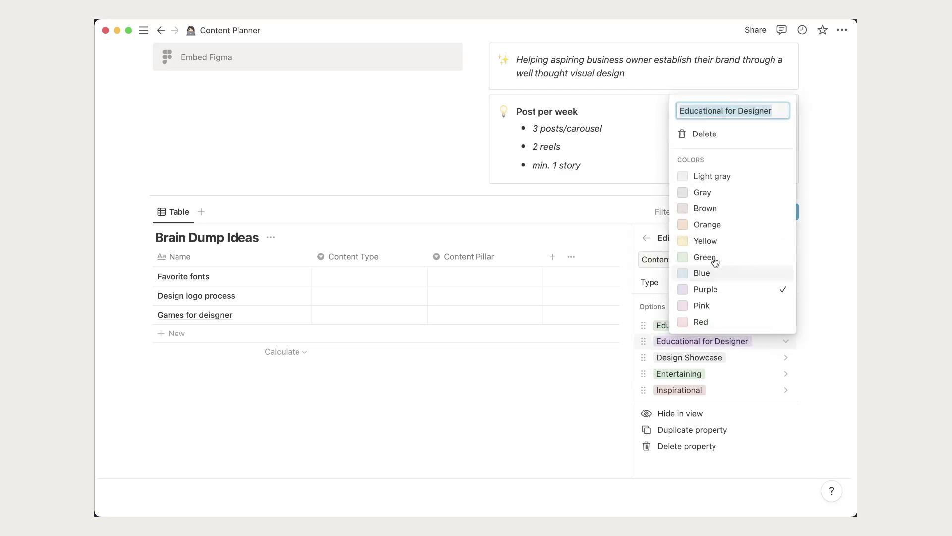
{"action": "left_click", "coordinate": [716, 257]}
{"action": "left_click", "coordinate": [643, 357]}
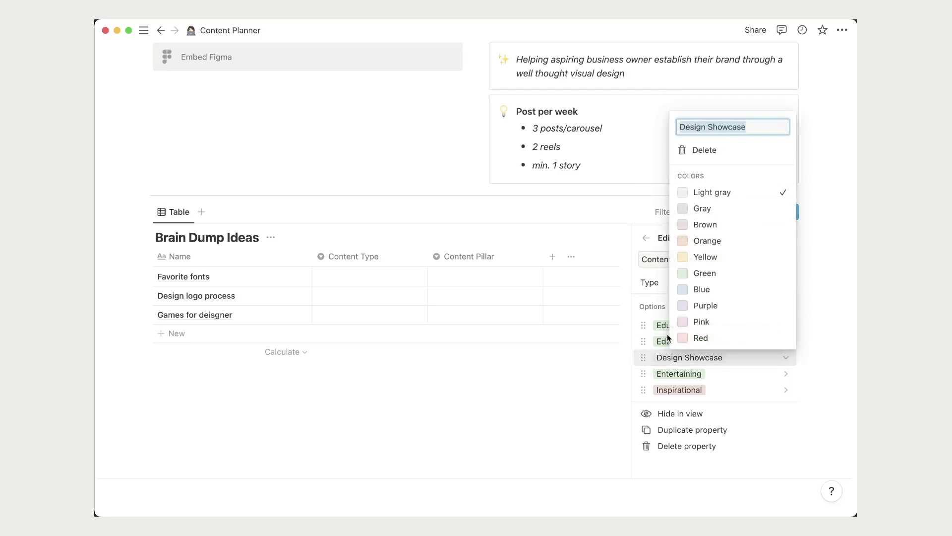
{"action": "left_click", "coordinate": [706, 272]}
{"action": "left_click", "coordinate": [644, 387]}
{"action": "left_click", "coordinate": [644, 387]}
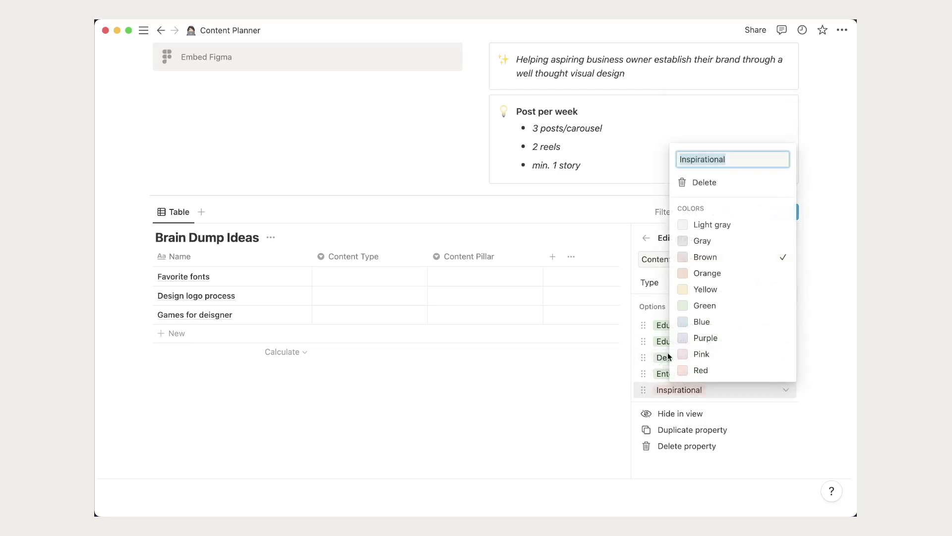
{"action": "left_click", "coordinate": [560, 388]}
{"action": "mouse_move", "coordinate": [485, 351]}
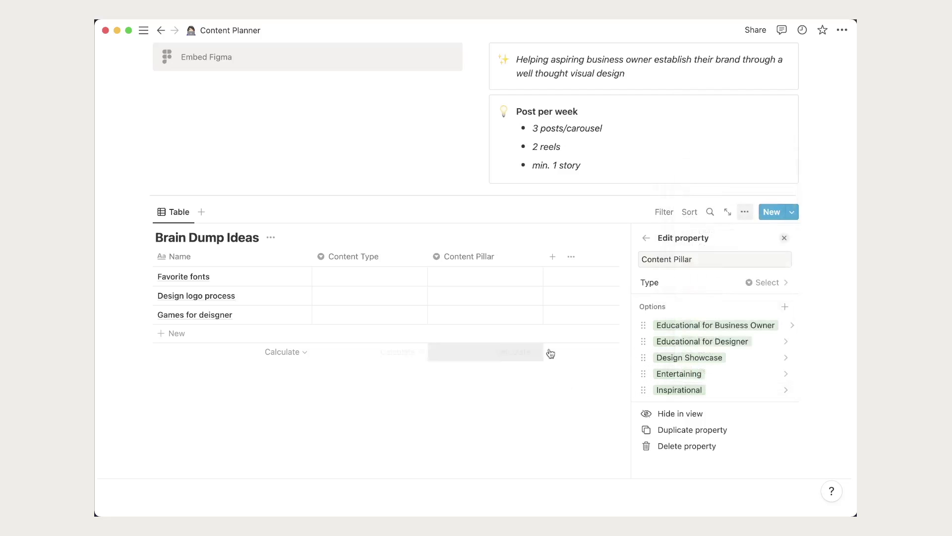
Step: Add a Publish Date column as a Date property with Day/Month/Year date format
{"action": "key", "text": "Escape"}
{"action": "left_click", "coordinate": [552, 257]}
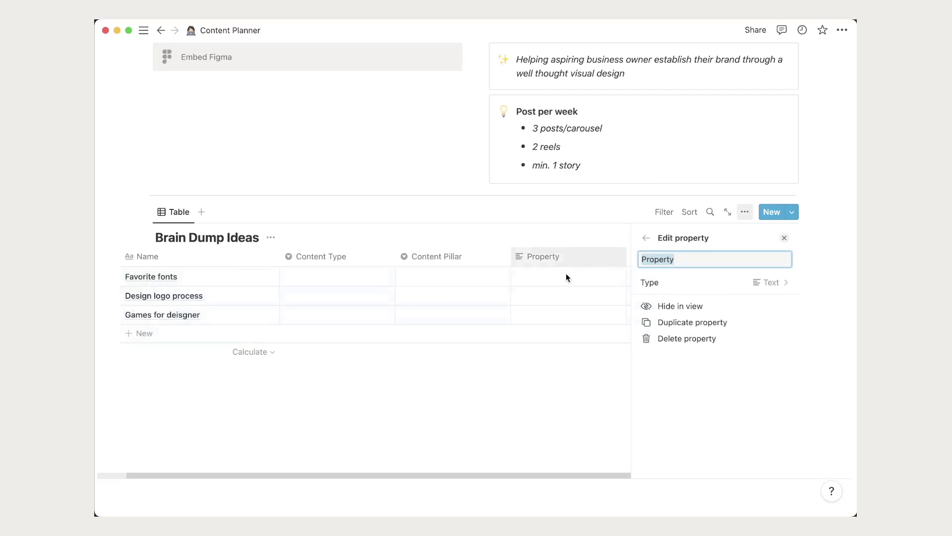
{"action": "type", "text": "Publish Date"}
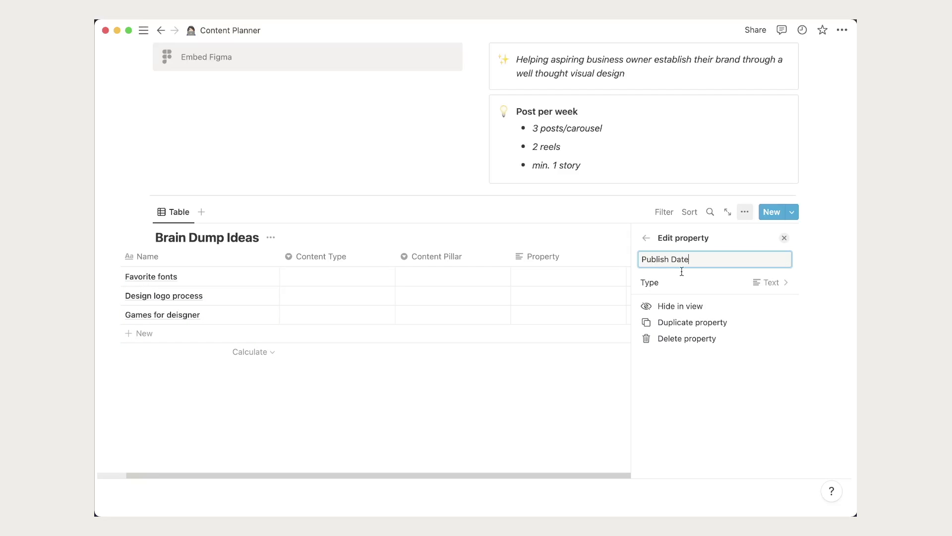
{"action": "mouse_move", "coordinate": [484, 298]}
{"action": "left_click", "coordinate": [769, 283]}
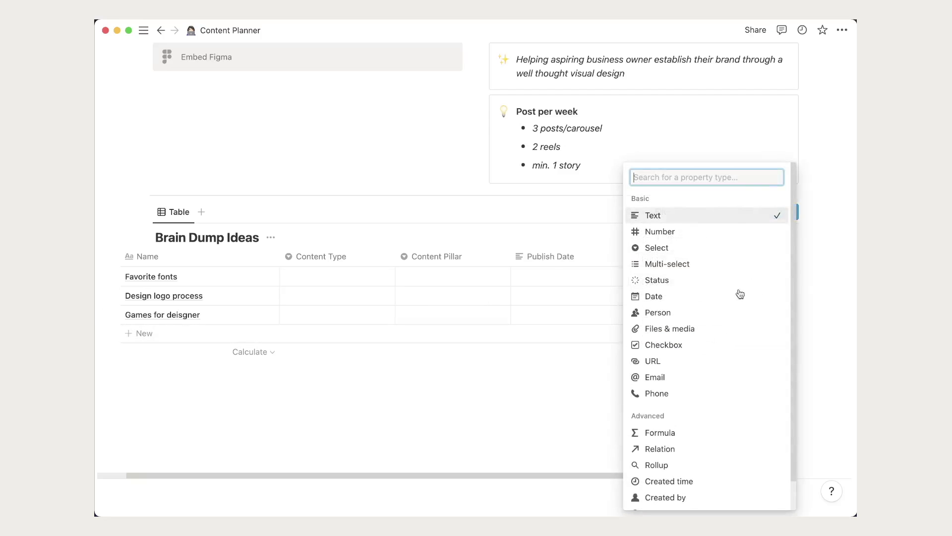
{"action": "left_click", "coordinate": [636, 298]}
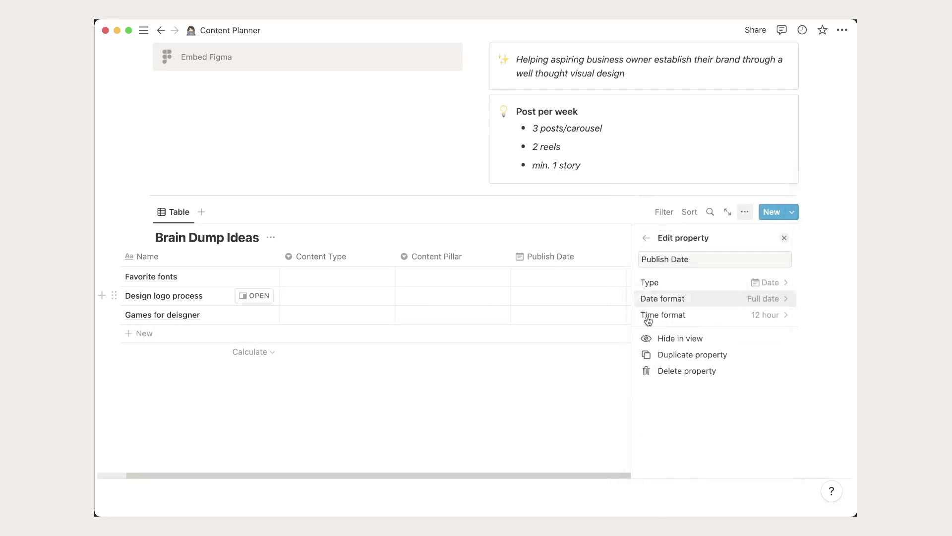
{"action": "left_click", "coordinate": [785, 299]}
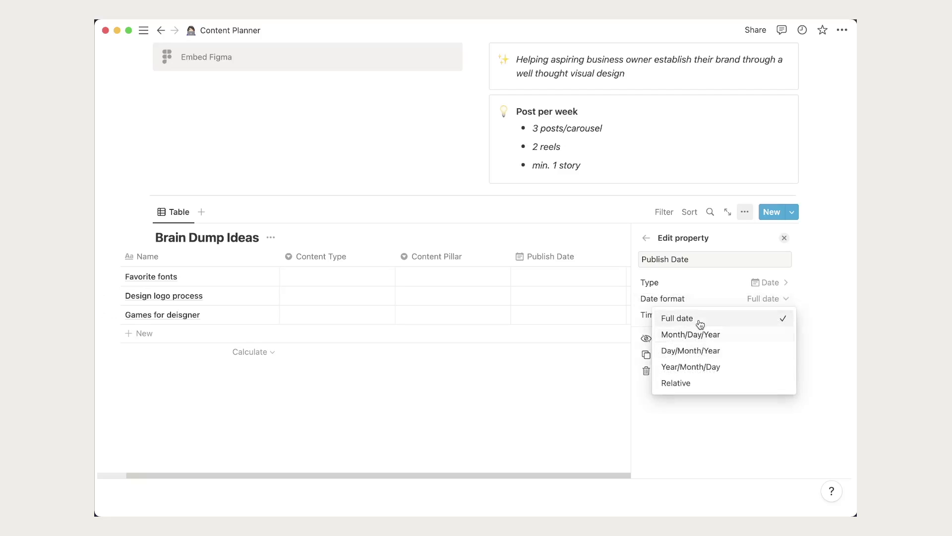
{"action": "left_click", "coordinate": [698, 351]}
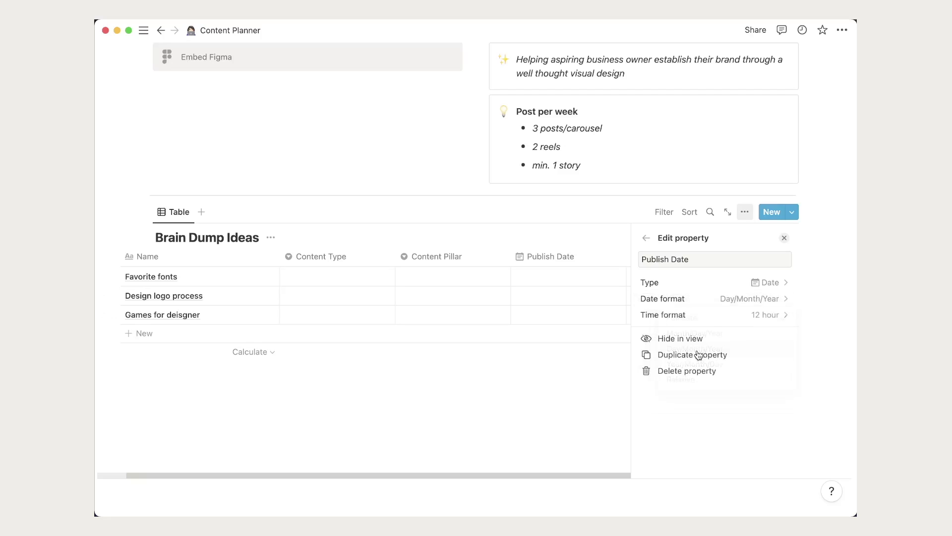
{"action": "left_click", "coordinate": [758, 316]}
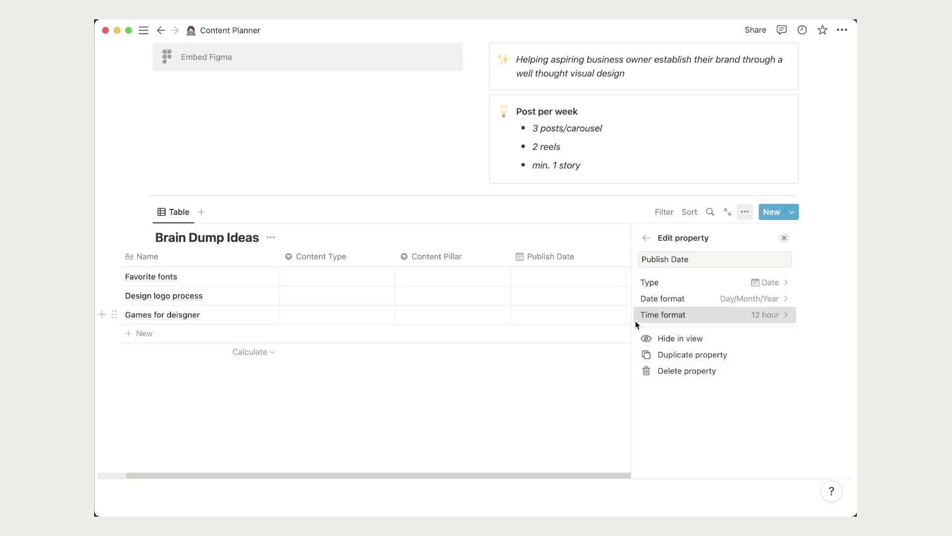
{"action": "left_click", "coordinate": [647, 238]}
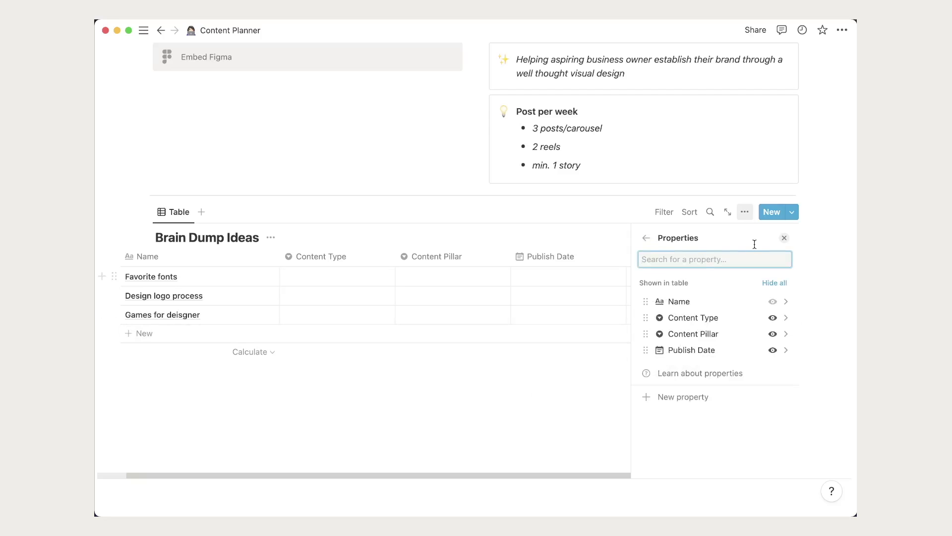
Step: Add a new Status-type property and name it Status
{"action": "left_click", "coordinate": [784, 238]}
{"action": "left_click", "coordinate": [669, 257]}
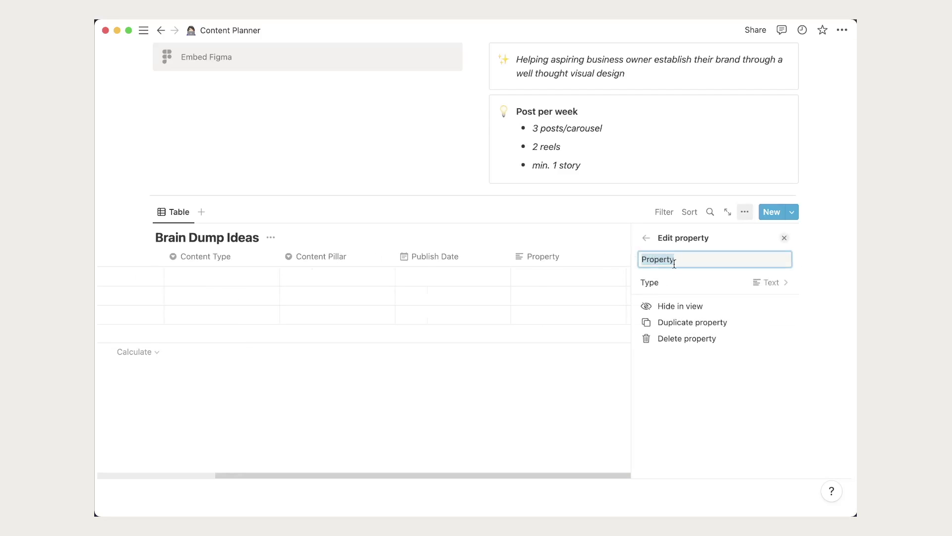
{"action": "left_click", "coordinate": [771, 284]}
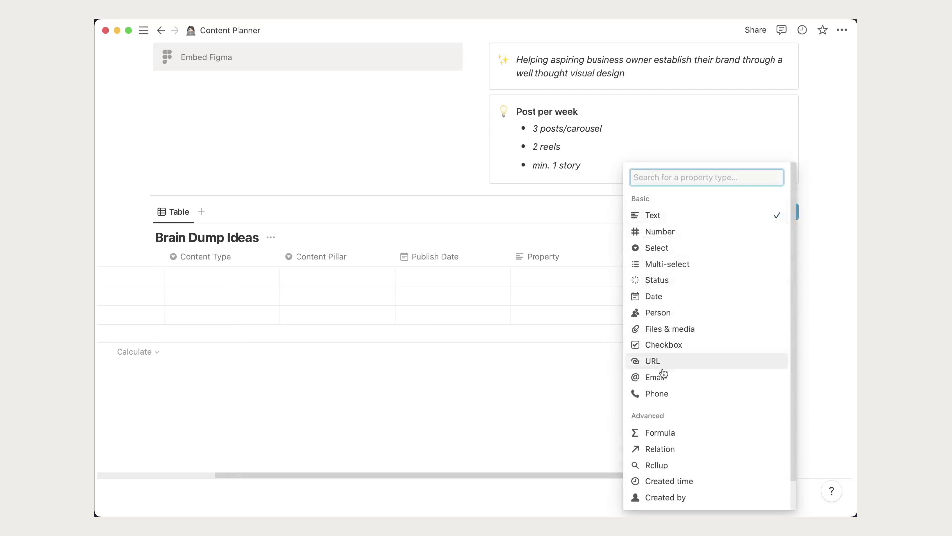
{"action": "left_click", "coordinate": [654, 280]}
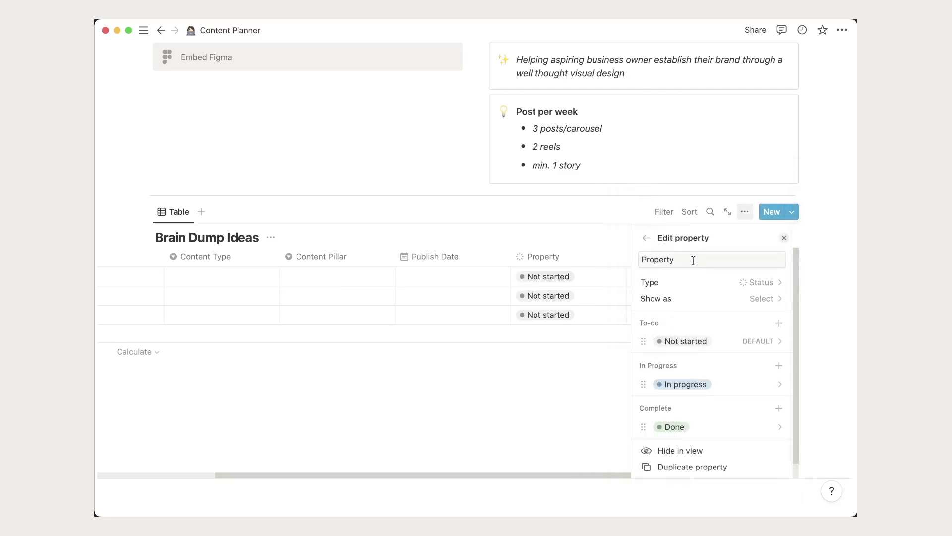
{"action": "double_click", "coordinate": [693, 260]}
{"action": "type", "text": "Status"}
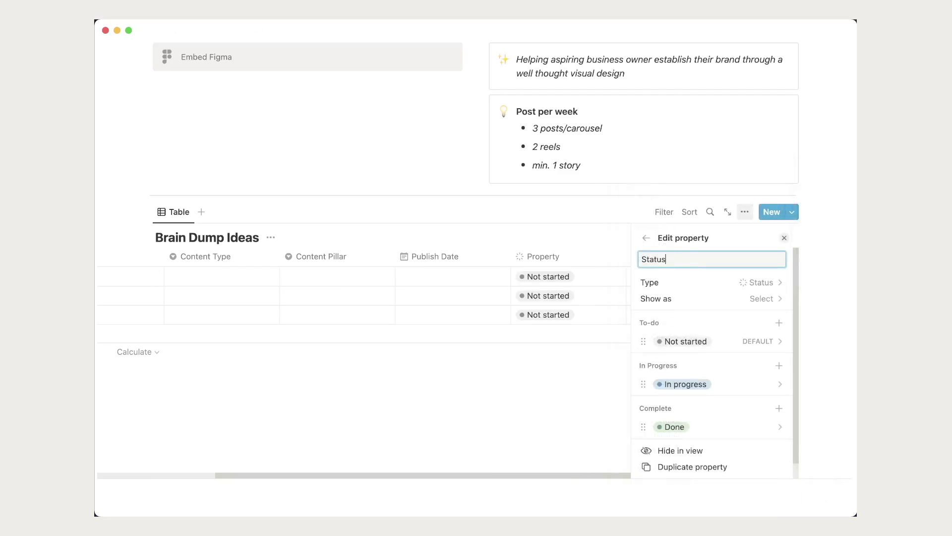
{"action": "left_click", "coordinate": [705, 341]}
{"action": "left_click", "coordinate": [715, 383]}
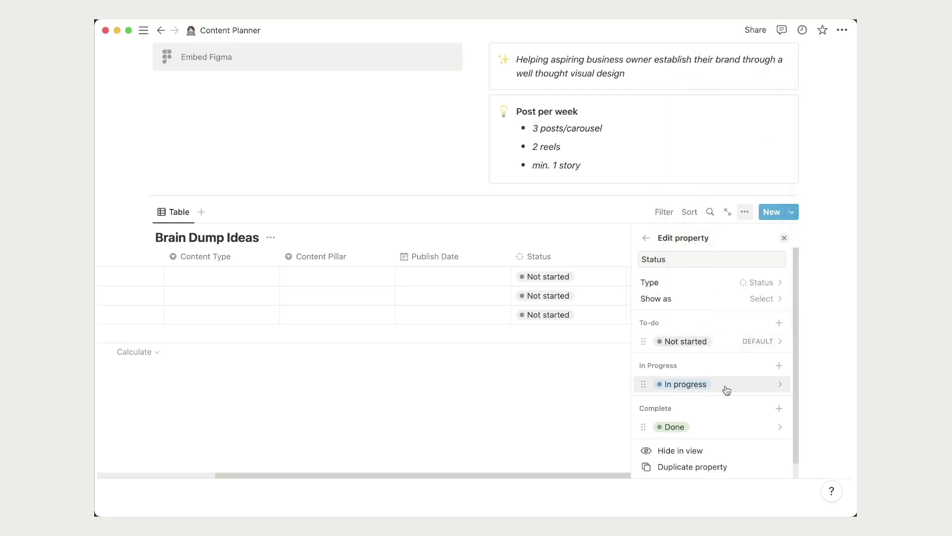
Step: Colour the Not started option red and rename the Done option to Ready to Upload
{"action": "left_click", "coordinate": [705, 341]}
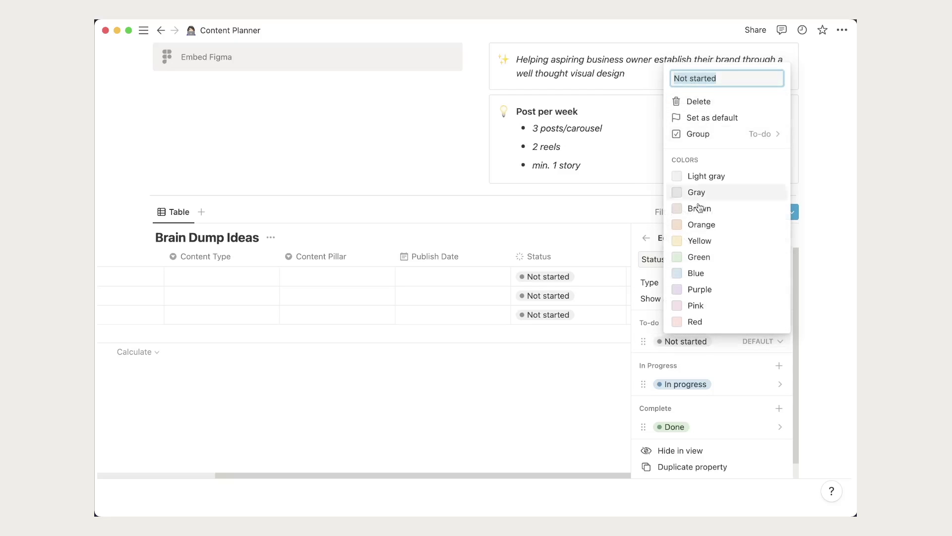
{"action": "left_click", "coordinate": [680, 321]}
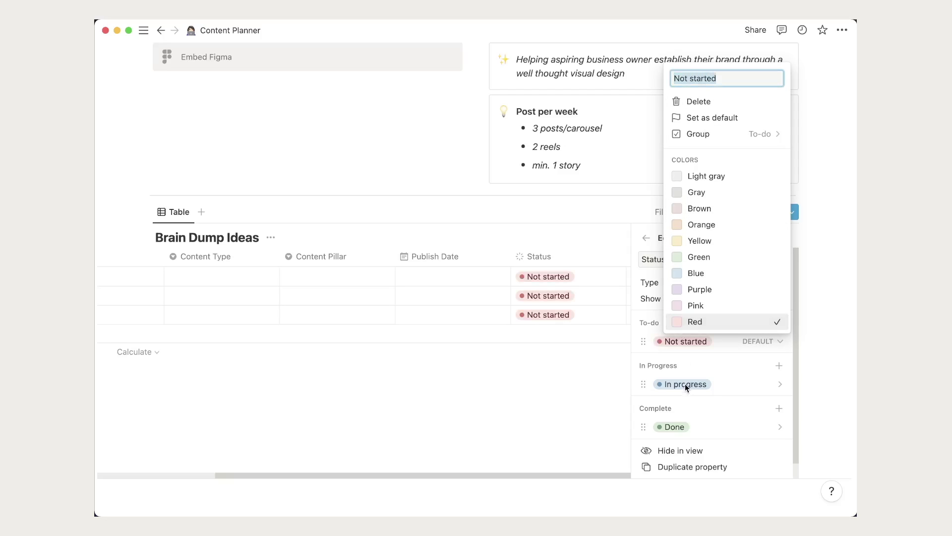
{"action": "left_click", "coordinate": [664, 356]}
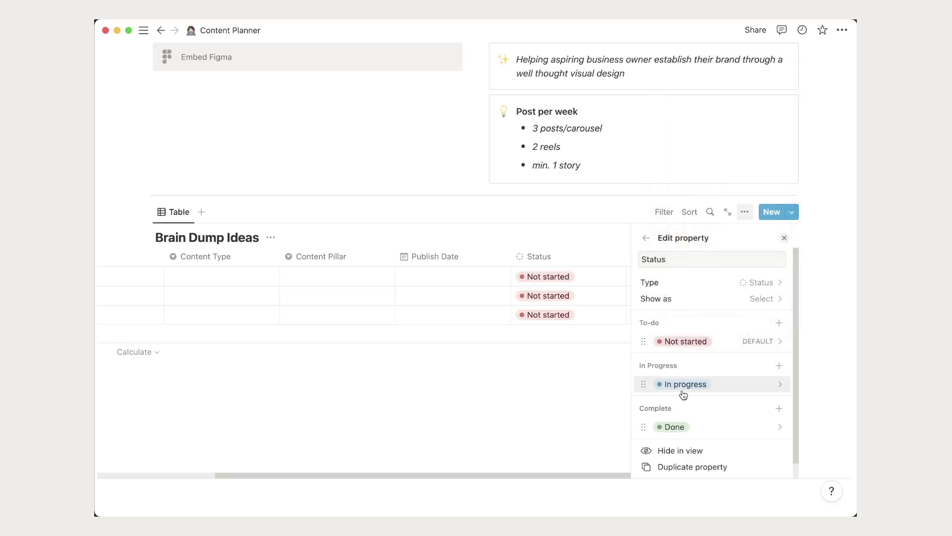
{"action": "left_click", "coordinate": [682, 427]}
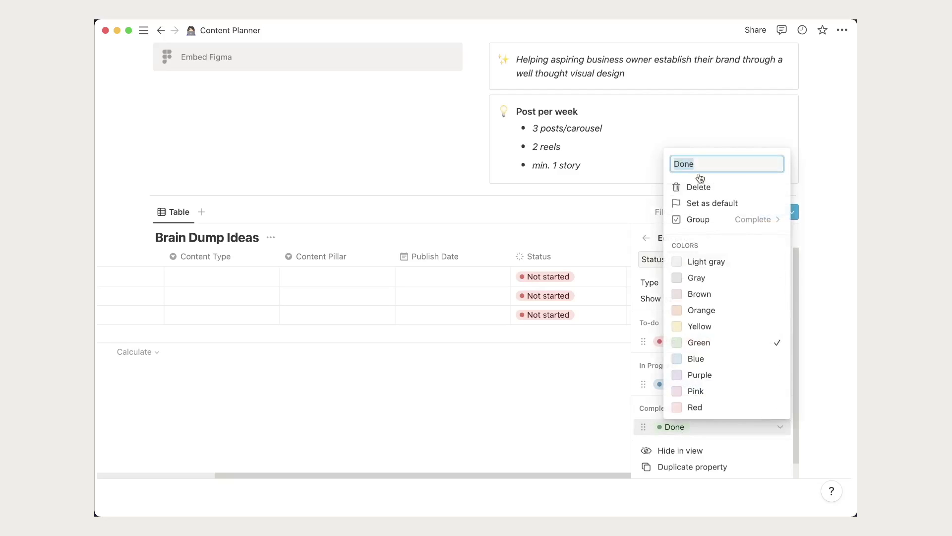
{"action": "type", "text": "Ready to Upload"}
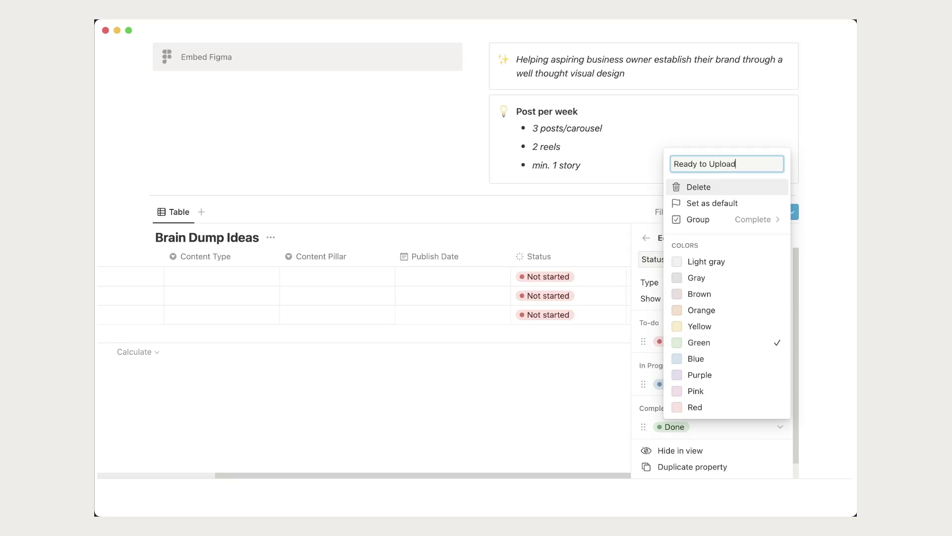
{"action": "key", "text": "Return"}
{"action": "scroll", "coordinate": [729, 389], "scroll_direction": "down", "scroll_amount": 2}
Step: Add a new Checkbox property named Posted
{"action": "left_click", "coordinate": [503, 428]}
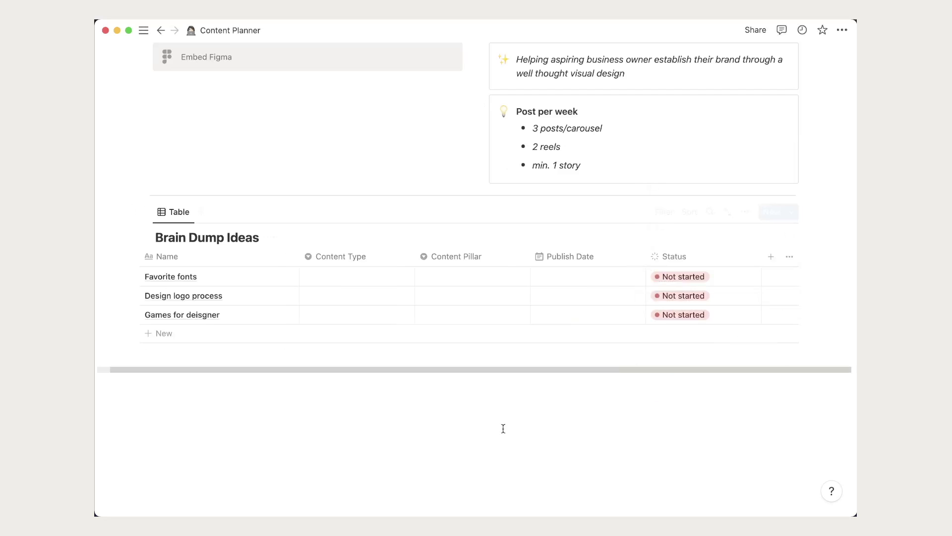
{"action": "left_click", "coordinate": [771, 256]}
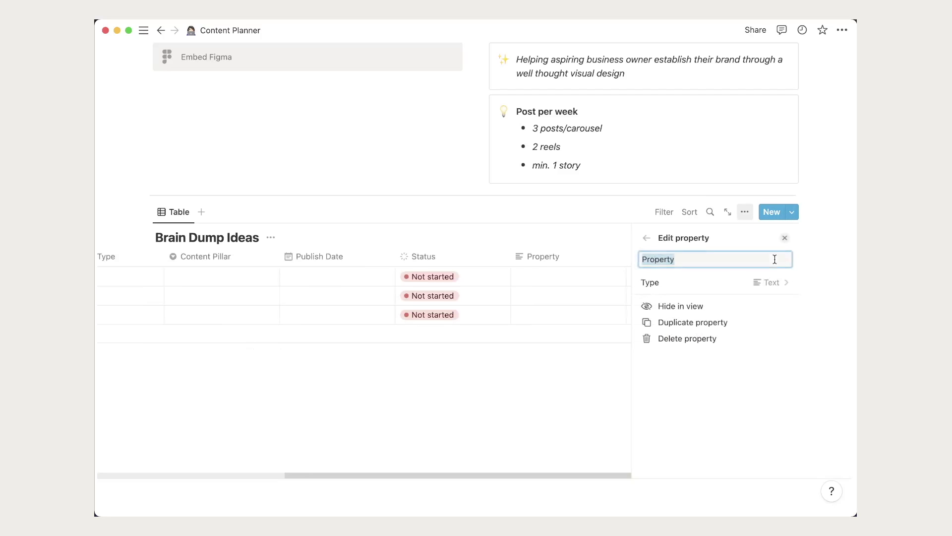
{"action": "left_click", "coordinate": [722, 282]}
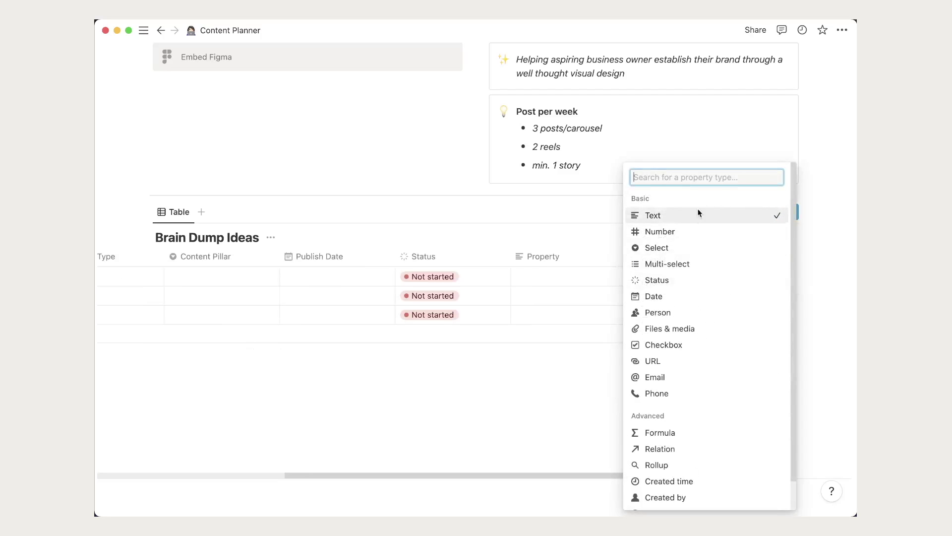
{"action": "left_click", "coordinate": [674, 345]}
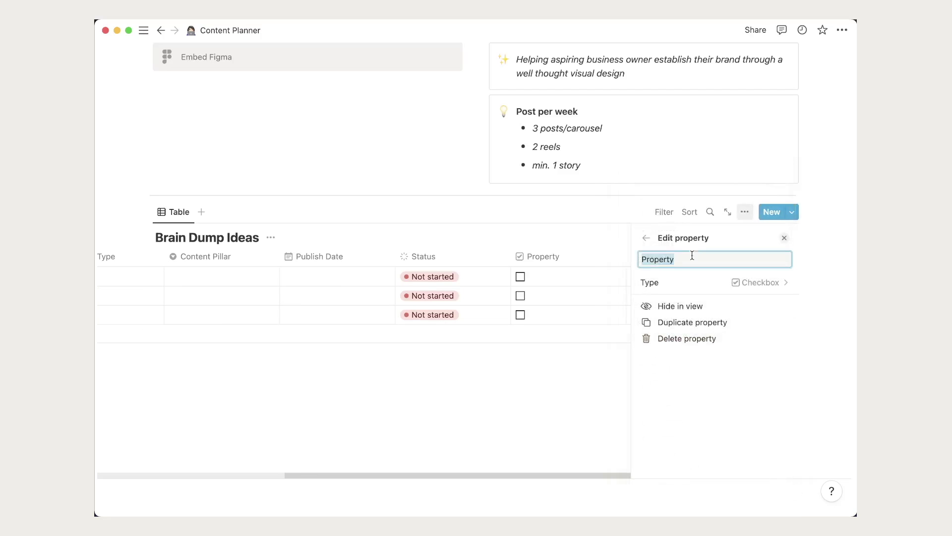
{"action": "type", "text": "Posted"}
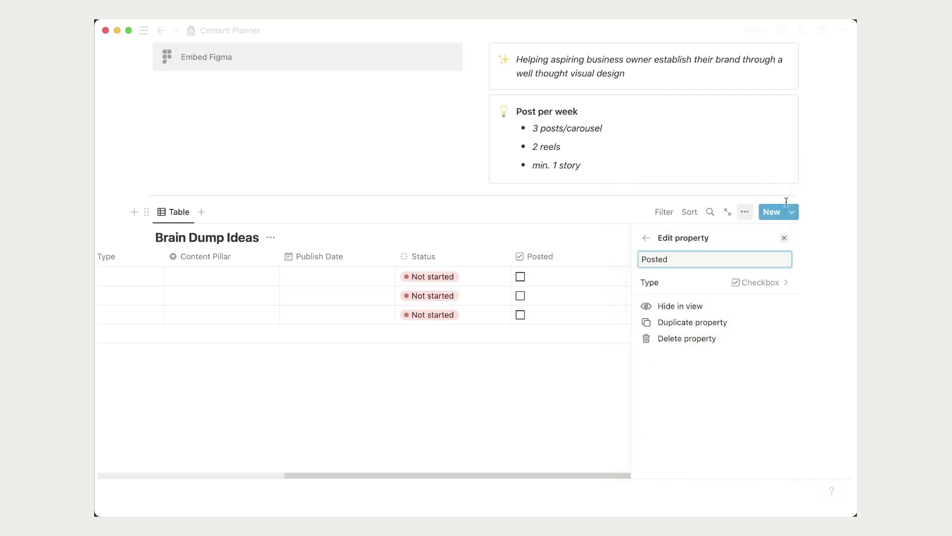
{"action": "left_click", "coordinate": [784, 237]}
Step: Move the Posted column so it sits directly after the Name column
{"action": "left_click", "coordinate": [560, 279]}
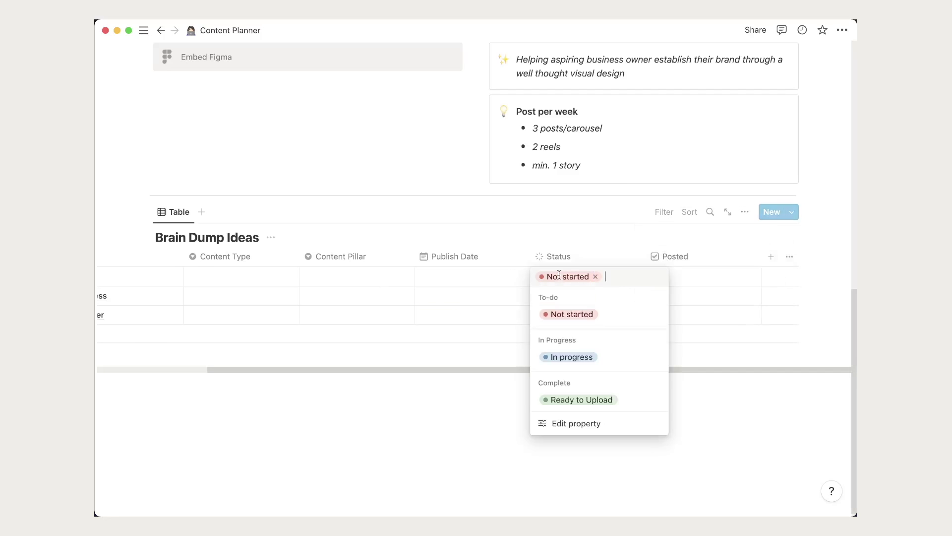
{"action": "left_click", "coordinate": [769, 405]}
{"action": "mouse_move", "coordinate": [675, 256]}
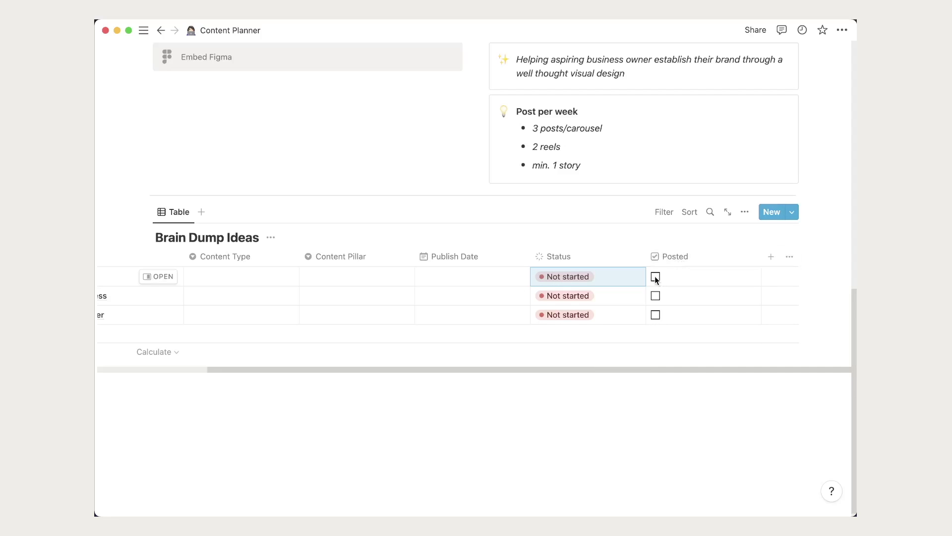
{"action": "left_click", "coordinate": [655, 296]}
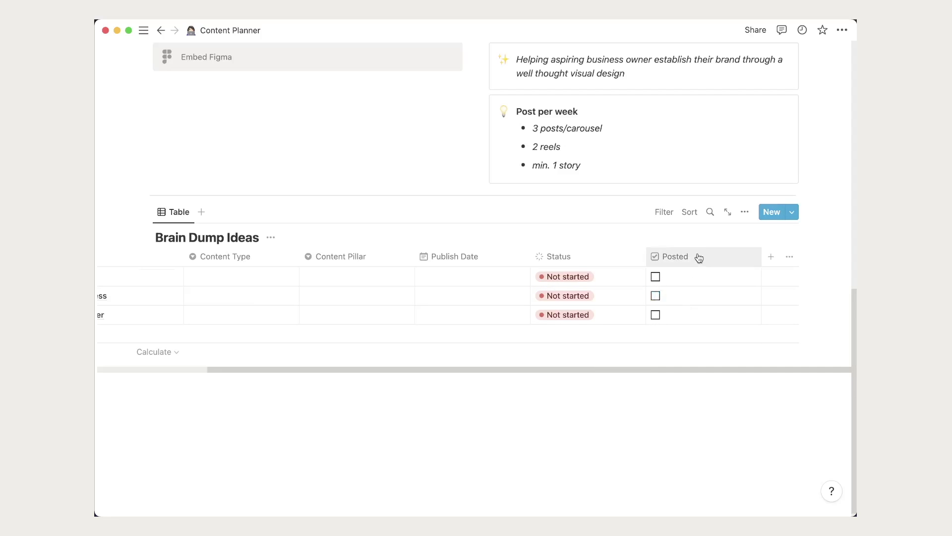
{"action": "left_click_drag", "start_coordinate": [697, 256], "coordinate": [241, 258]}
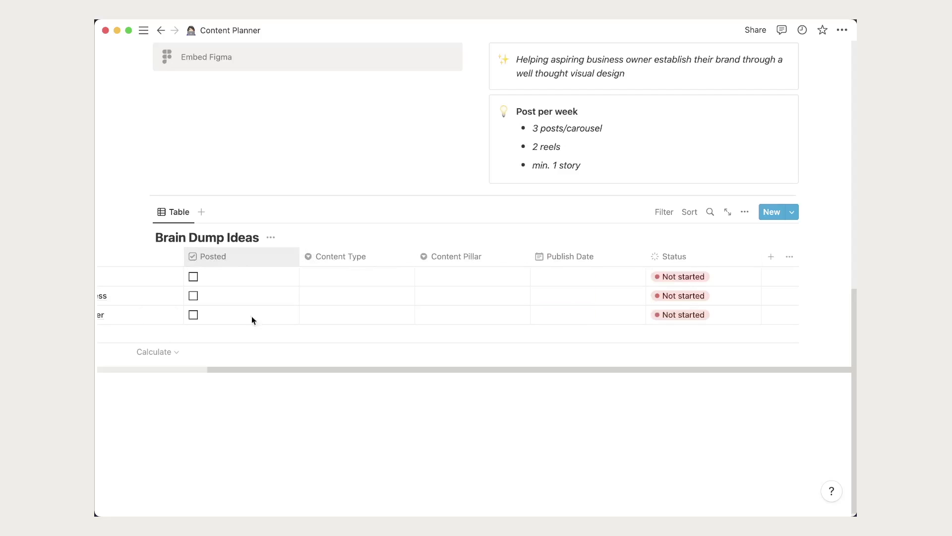
{"action": "scroll", "coordinate": [360, 370], "scroll_direction": "left", "scroll_amount": 5}
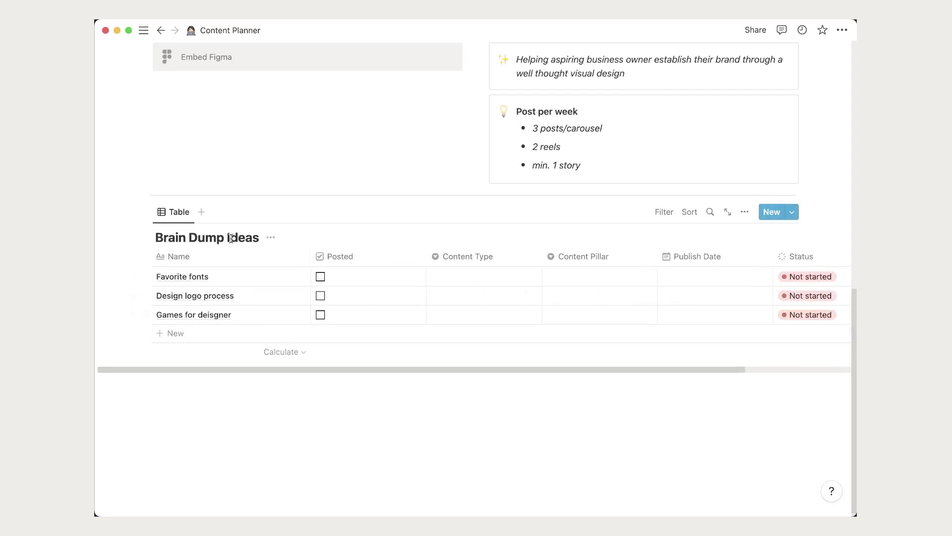
Step: Hide Posted, Publish Date and Status in the table view, then add a second view
{"action": "left_click", "coordinate": [744, 213]}
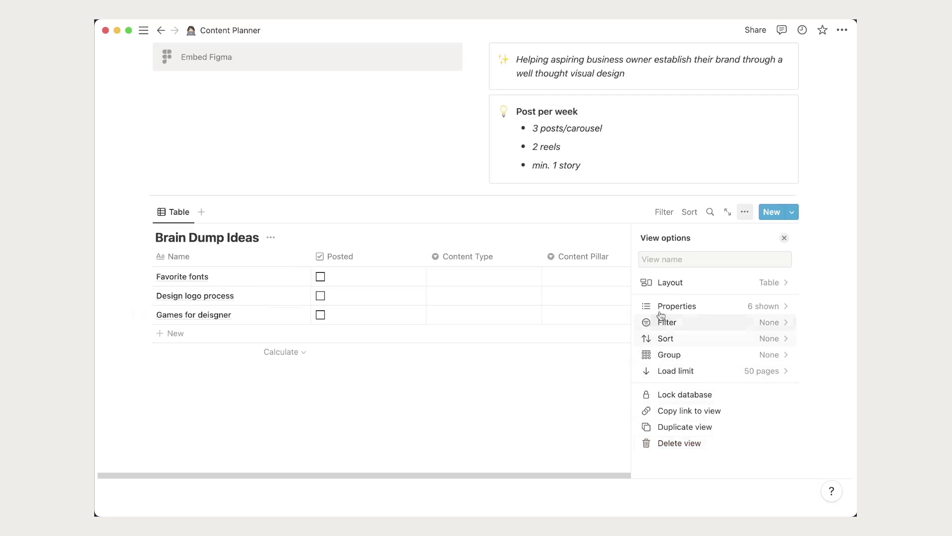
{"action": "left_click", "coordinate": [697, 304]}
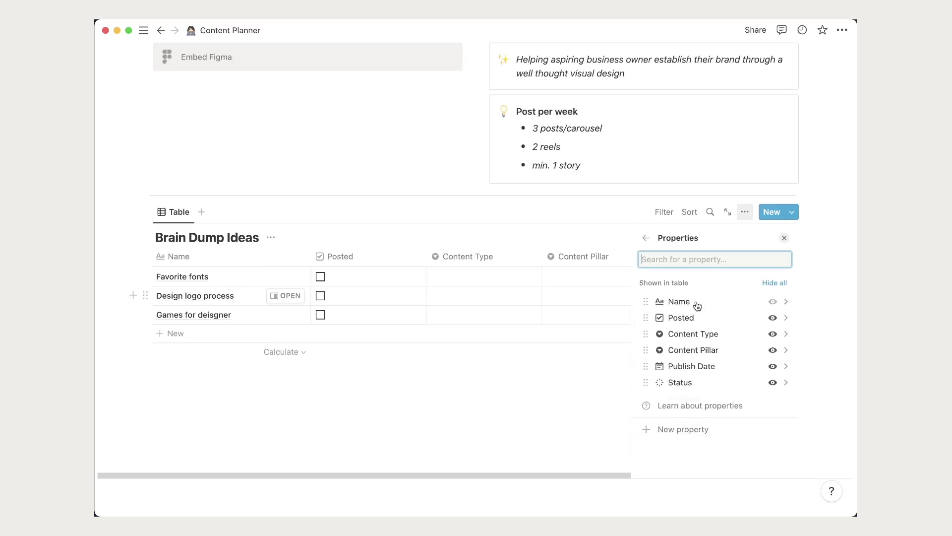
{"action": "left_click", "coordinate": [772, 318]}
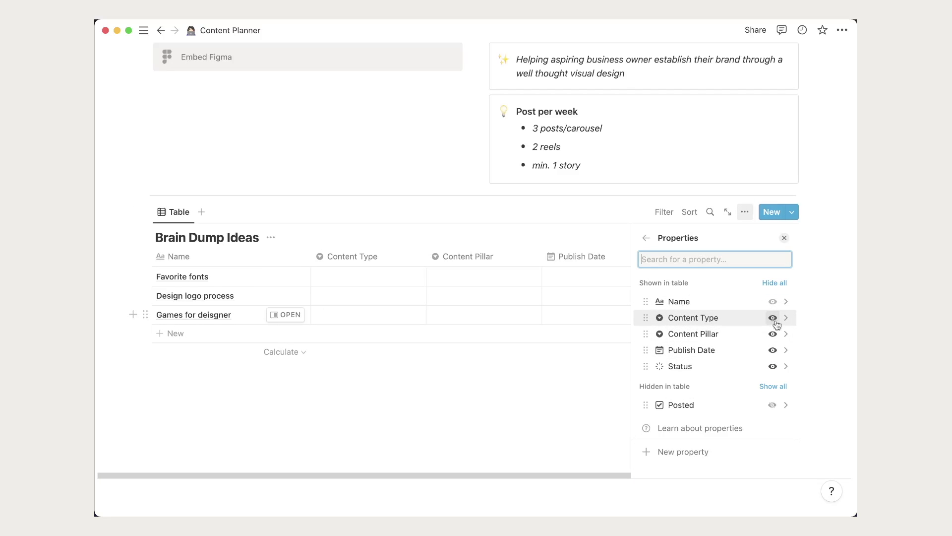
{"action": "left_click", "coordinate": [773, 350]}
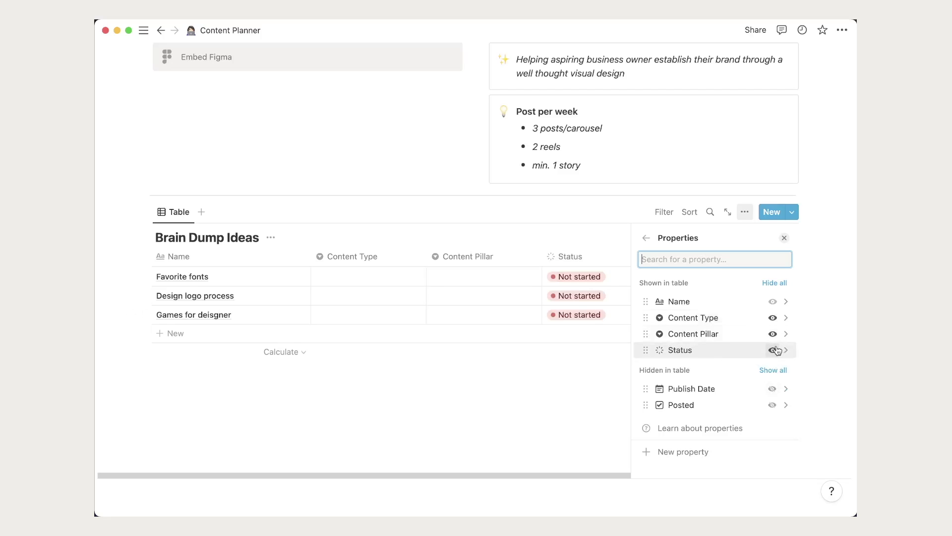
{"action": "left_click", "coordinate": [772, 351]}
{"action": "key", "text": "Escape"}
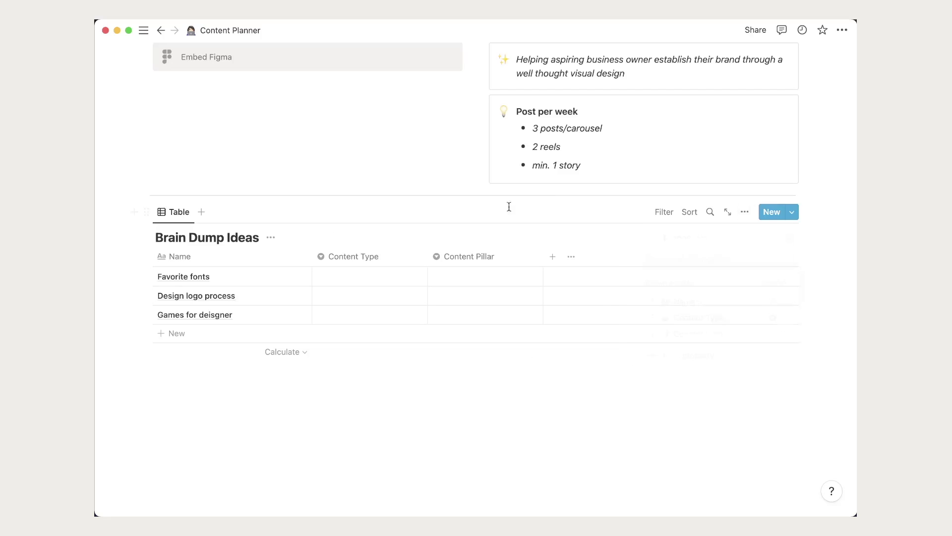
{"action": "left_click", "coordinate": [201, 212]}
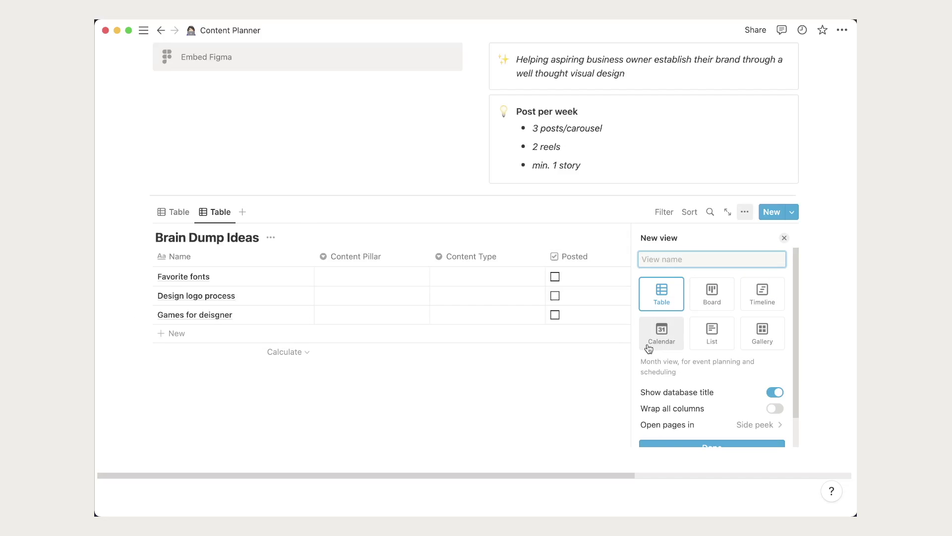
Step: Make the new view a Board layout grouped by the Content Pillar property
{"action": "left_click", "coordinate": [715, 306]}
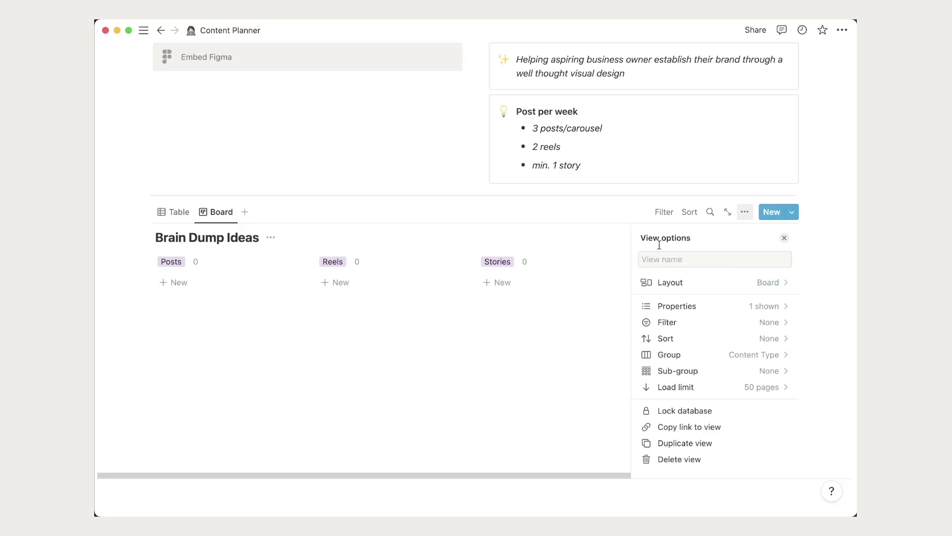
{"action": "left_click", "coordinate": [697, 355]}
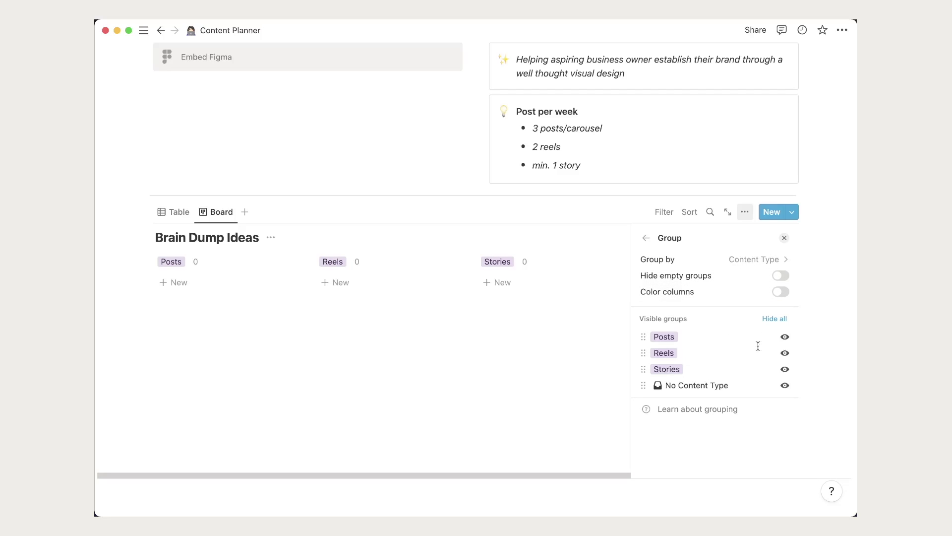
{"action": "left_click", "coordinate": [736, 259]}
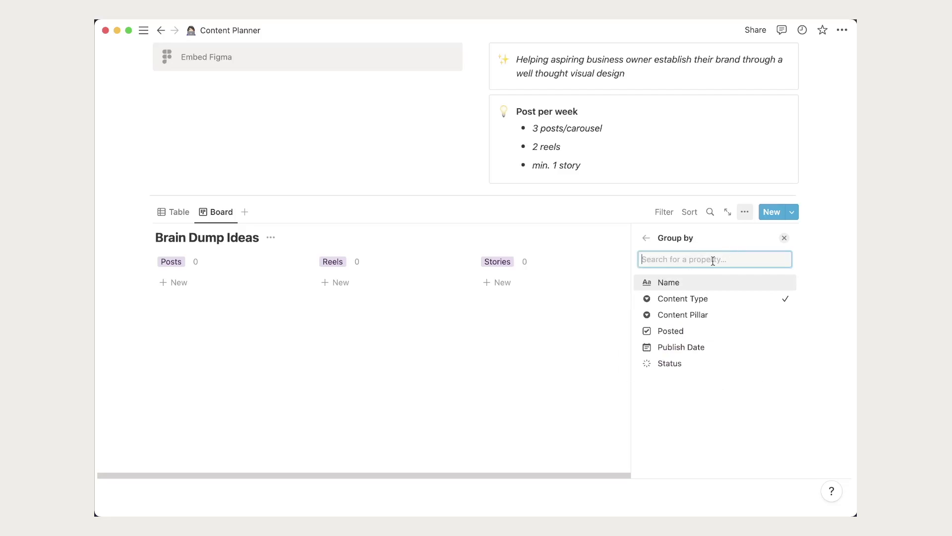
{"action": "left_click", "coordinate": [665, 315]}
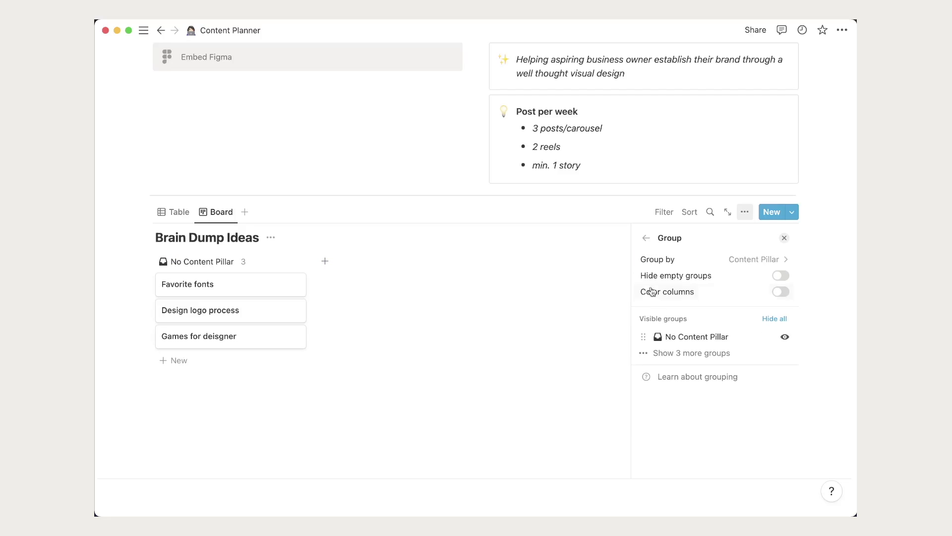
{"action": "left_click", "coordinate": [645, 239]}
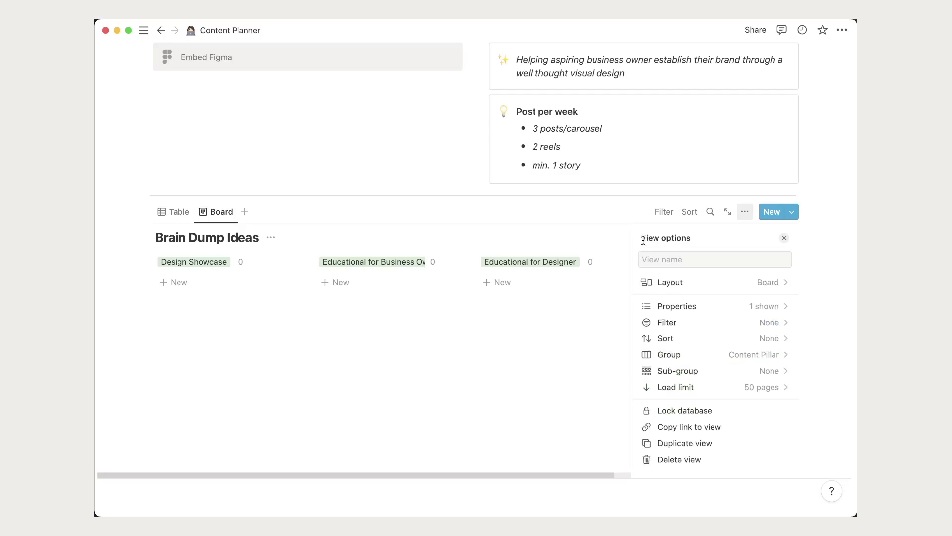
{"action": "left_click", "coordinate": [784, 237]}
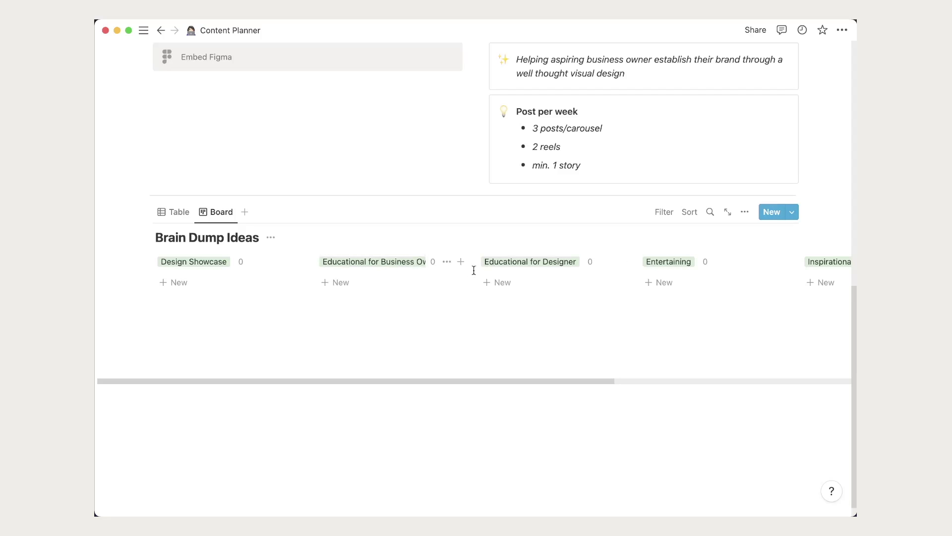
Step: Switch back to the table view and place a divider below the Brain Dump Ideas table
{"action": "mouse_move", "coordinate": [670, 271]}
{"action": "left_click", "coordinate": [163, 214]}
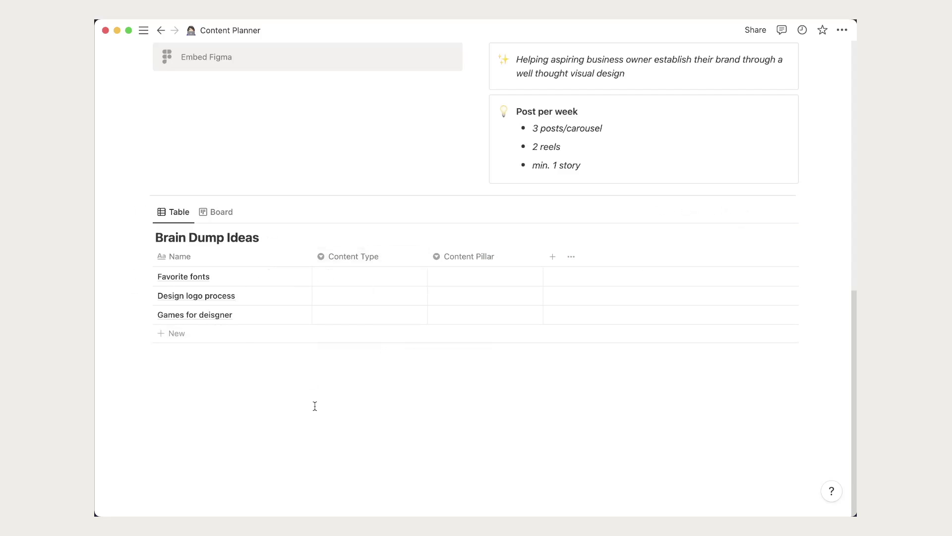
{"action": "left_click", "coordinate": [134, 195]}
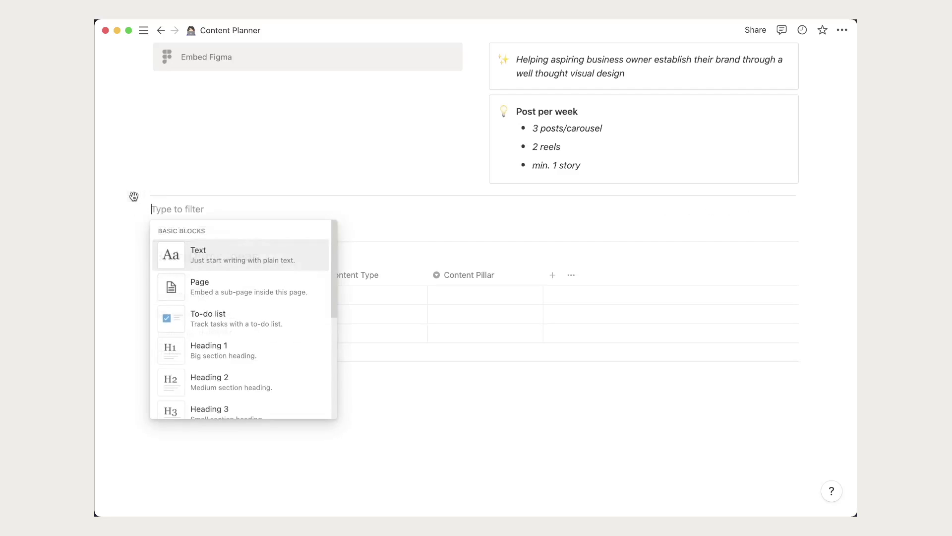
{"action": "type", "text": "dv"}
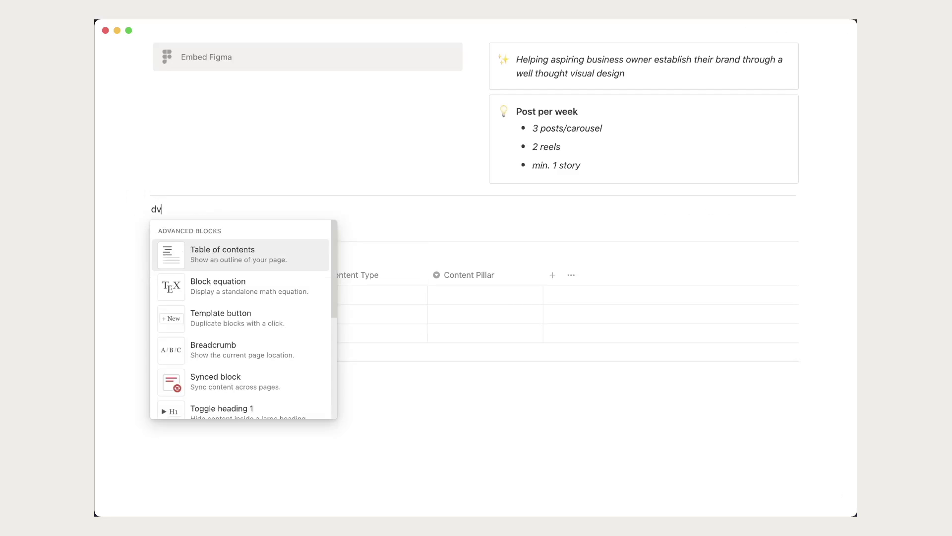
{"action": "key", "text": "BackSpace"}
{"action": "type", "text": "ivi"}
{"action": "key", "text": "Return"}
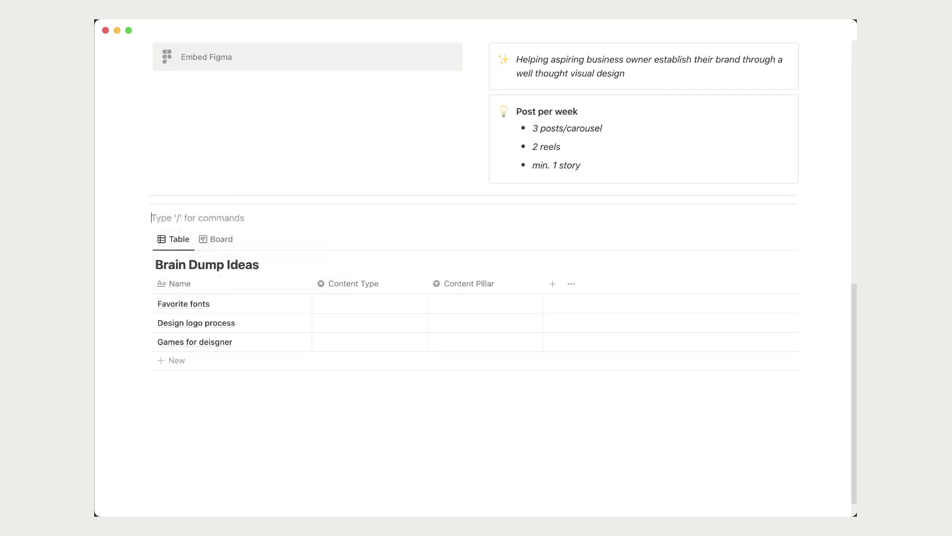
{"action": "left_click_drag", "start_coordinate": [143, 217], "coordinate": [166, 394]}
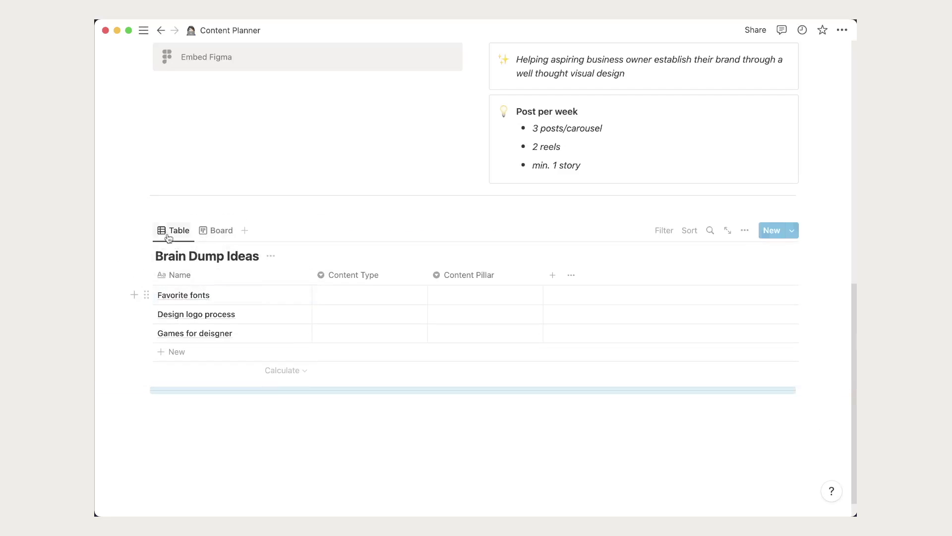
{"action": "key", "text": "BackSpace"}
Step: Insert a Calendar view block below the divider using /calendar
{"action": "left_click", "coordinate": [178, 407]}
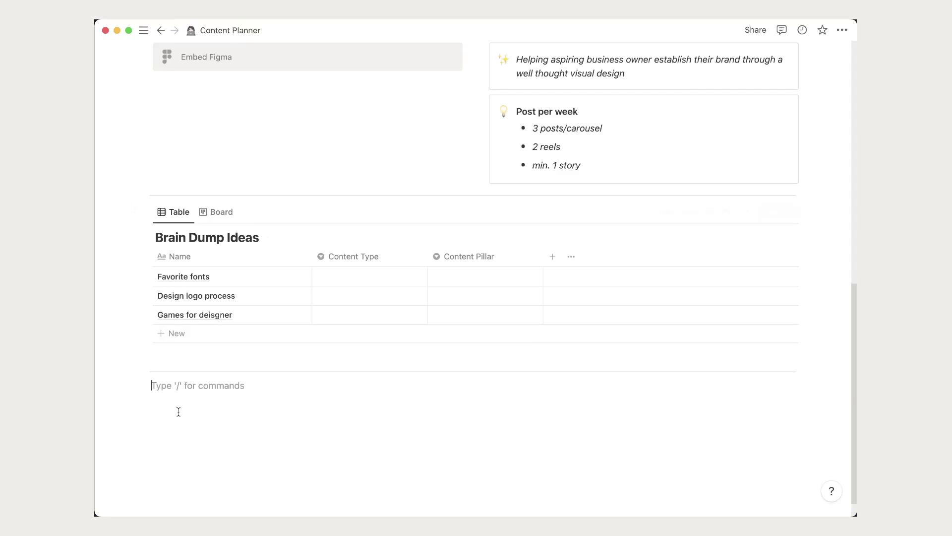
{"action": "type", "text": "/call"}
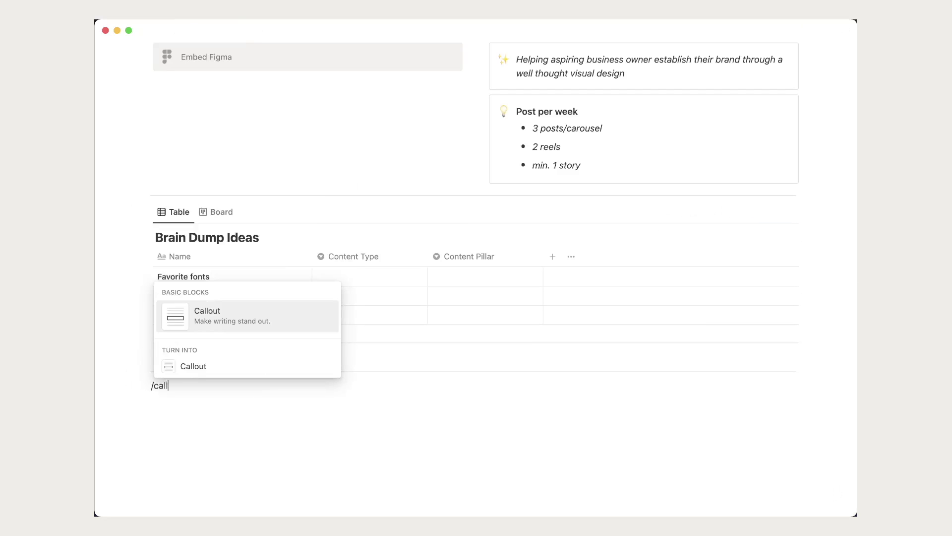
{"action": "key", "text": "BackSpace"}
{"action": "key", "text": "BackSpace"}
{"action": "key", "text": "BackSpace"}
{"action": "type", "text": "ale"}
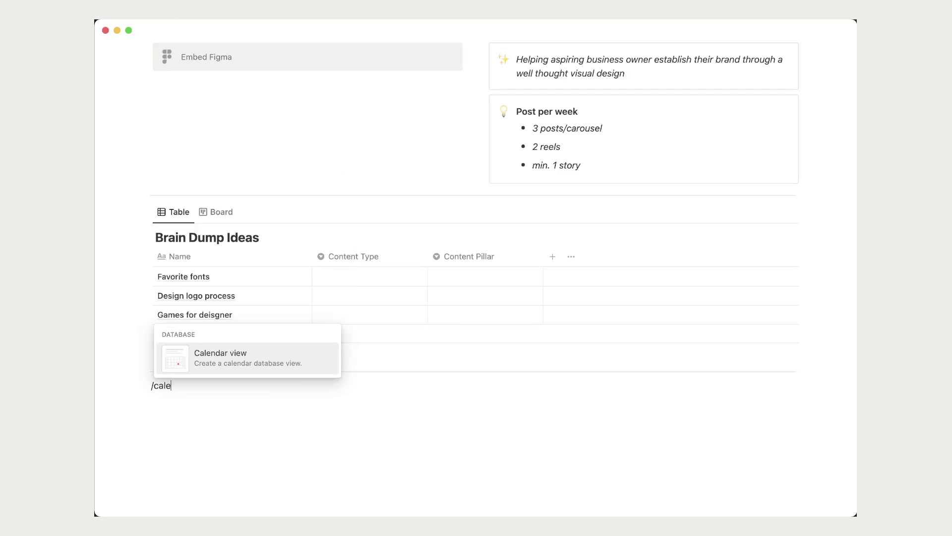
{"action": "type", "text": "n"}
{"action": "key", "text": "Return"}
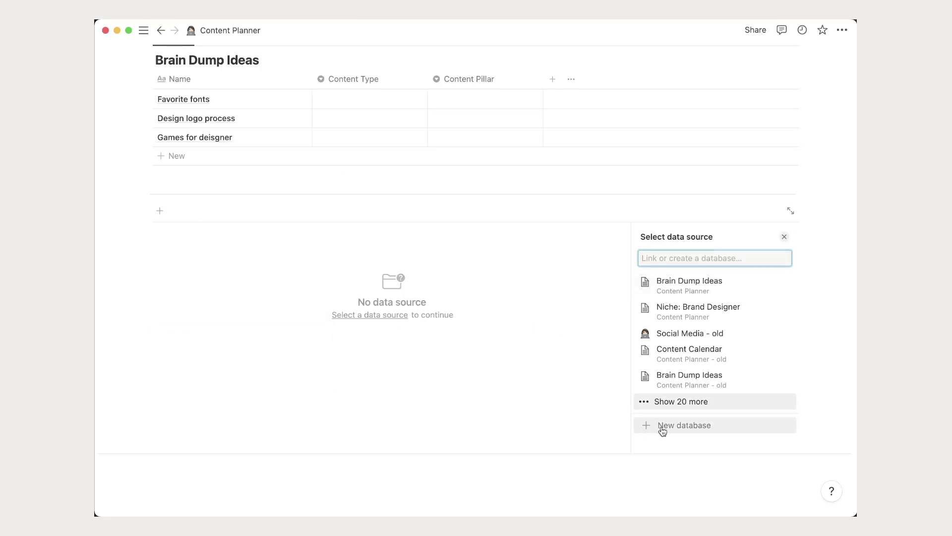
Step: Give the calendar a new database and title it 'Content Calendar'
{"action": "left_click", "coordinate": [663, 427]}
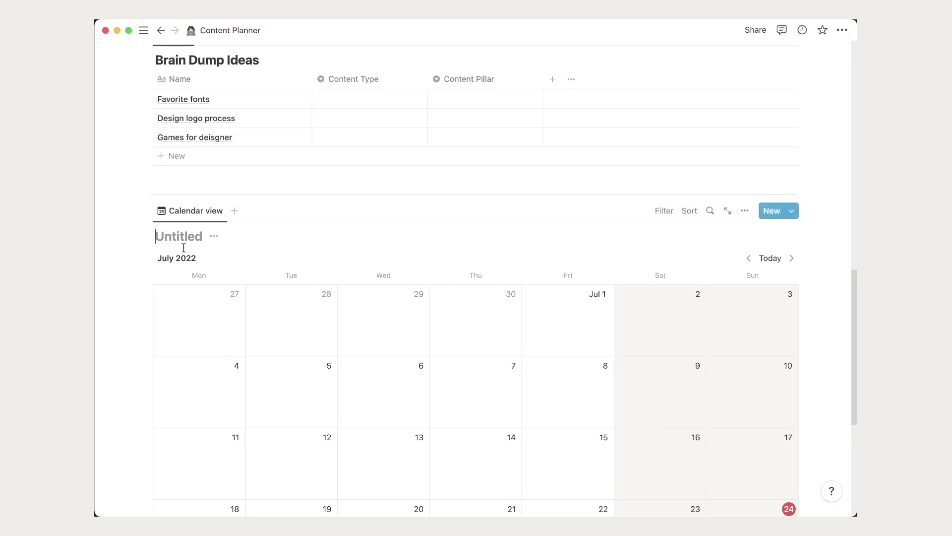
{"action": "type", "text": "Cont"}
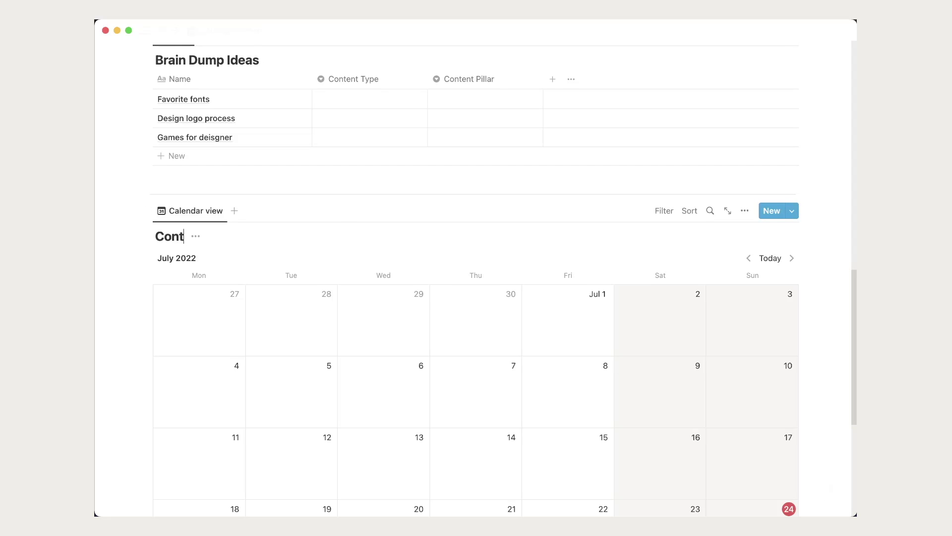
{"action": "type", "text": "ent Calendar"}
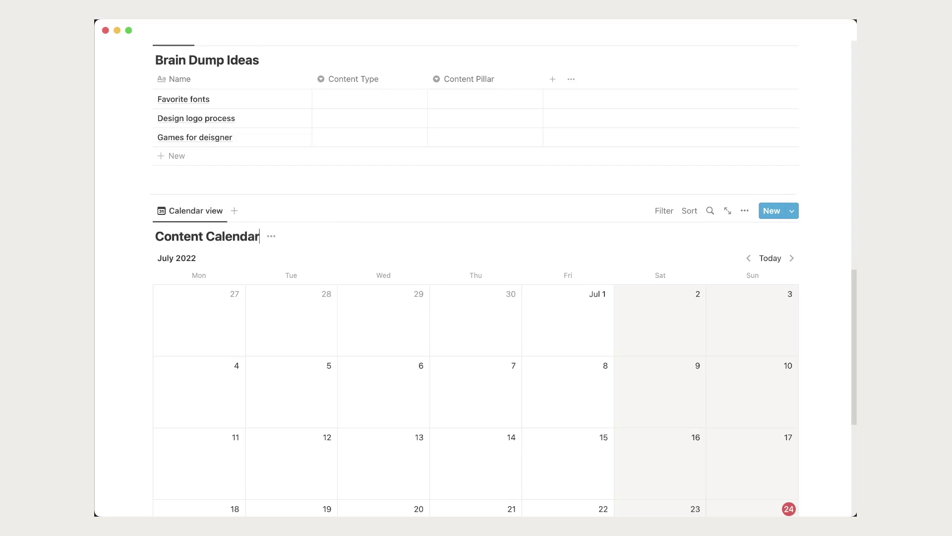
{"action": "scroll", "coordinate": [394, 228], "scroll_direction": "up", "scroll_amount": 3}
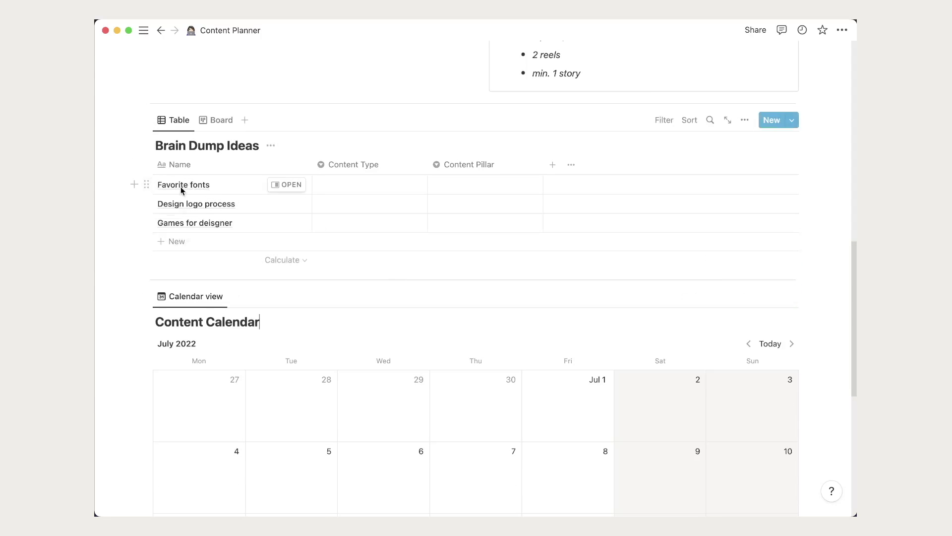
Step: Set the Favorite fonts row to Content Type Posts and Content Pillar Educational for Designer
{"action": "left_click", "coordinate": [357, 184]}
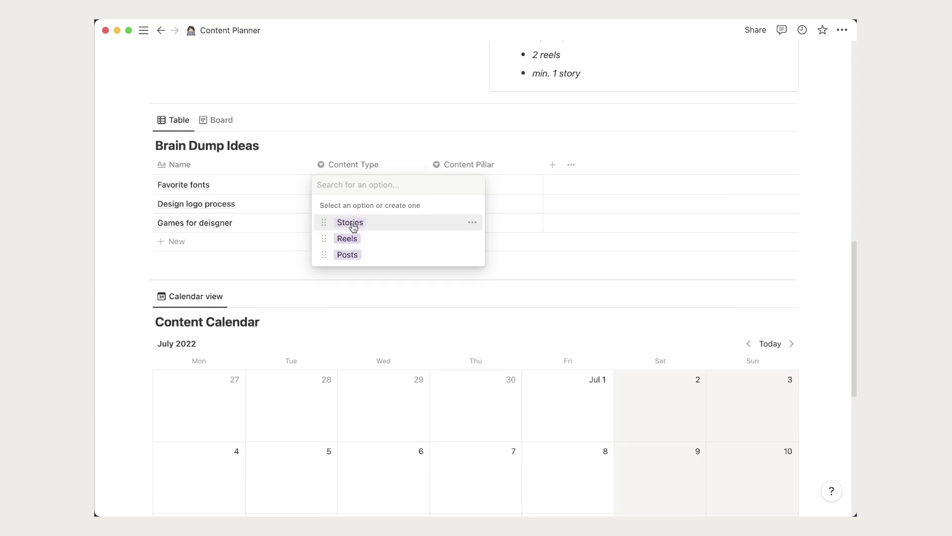
{"action": "left_click", "coordinate": [348, 256]}
{"action": "left_click", "coordinate": [472, 183]}
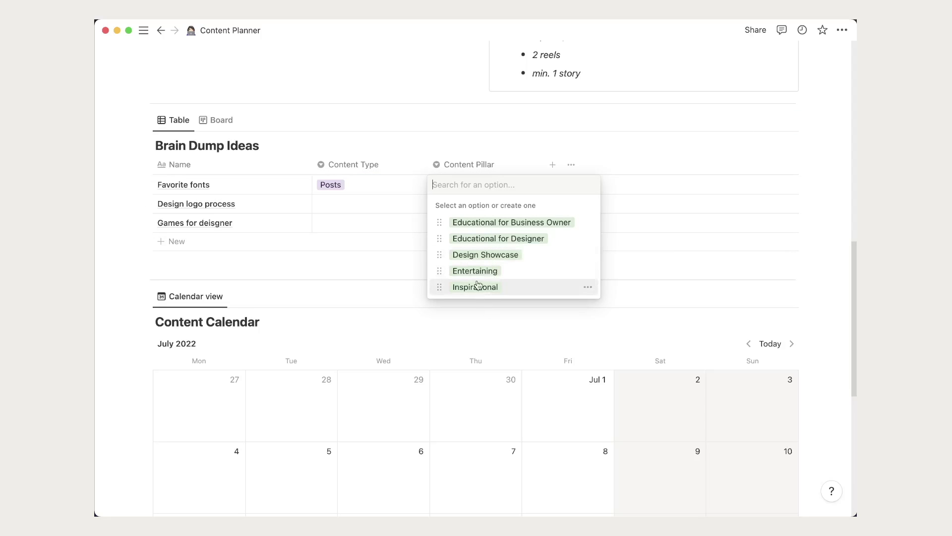
{"action": "left_click", "coordinate": [487, 241]}
{"action": "scroll", "coordinate": [480, 248], "scroll_direction": "down", "scroll_amount": 1}
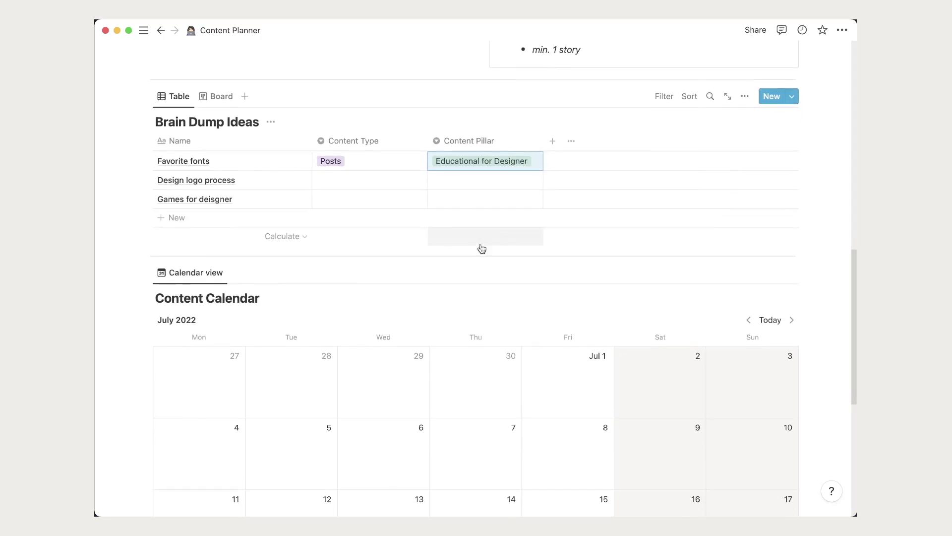
{"action": "scroll", "coordinate": [676, 275], "scroll_direction": "up", "scroll_amount": 5}
{"action": "scroll", "coordinate": [676, 276], "scroll_direction": "down", "scroll_amount": 3}
{"action": "scroll", "coordinate": [780, 311], "scroll_direction": "down", "scroll_amount": 6}
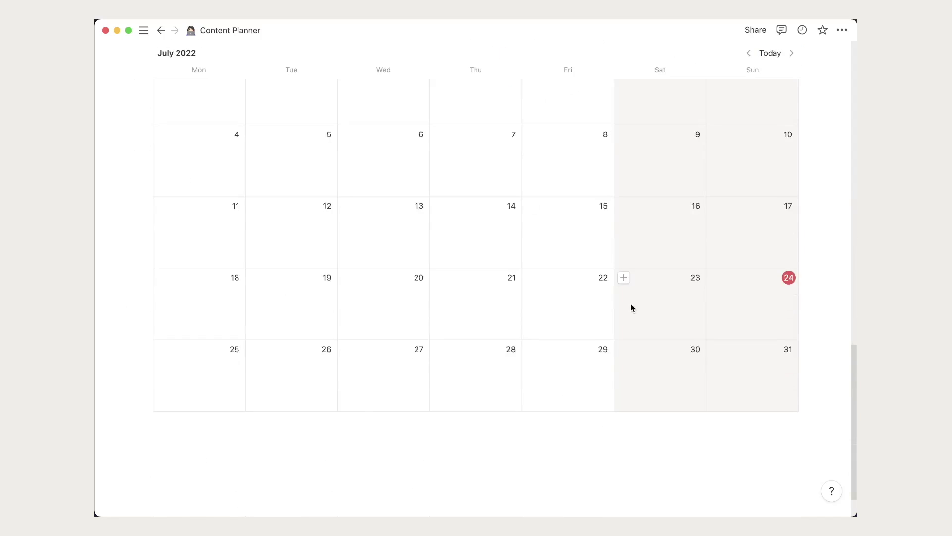
{"action": "scroll", "coordinate": [631, 306], "scroll_direction": "up", "scroll_amount": 2}
{"action": "scroll", "coordinate": [631, 307], "scroll_direction": "up", "scroll_amount": 8}
{"action": "scroll", "coordinate": [630, 304], "scroll_direction": "down", "scroll_amount": 7}
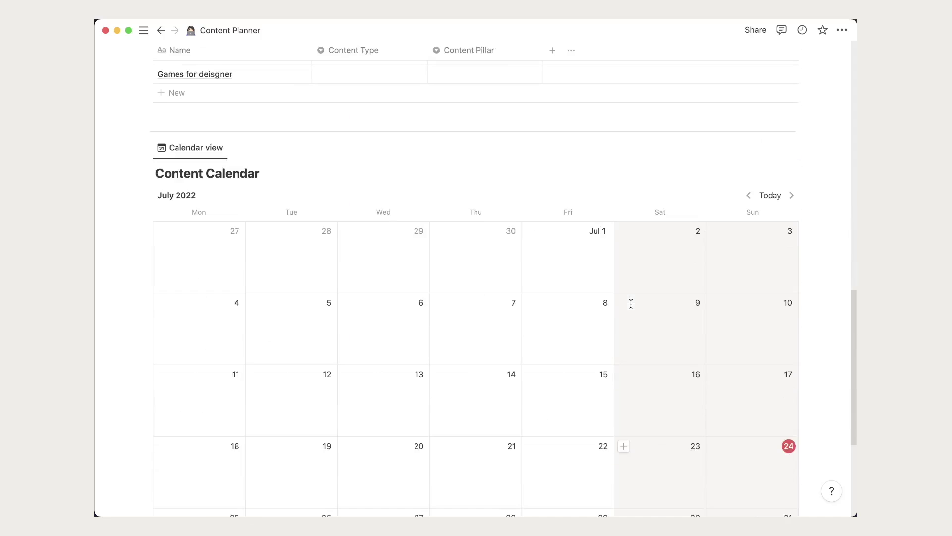
{"action": "scroll", "coordinate": [630, 304], "scroll_direction": "up", "scroll_amount": 3}
{"action": "scroll", "coordinate": [630, 306], "scroll_direction": "up", "scroll_amount": 1}
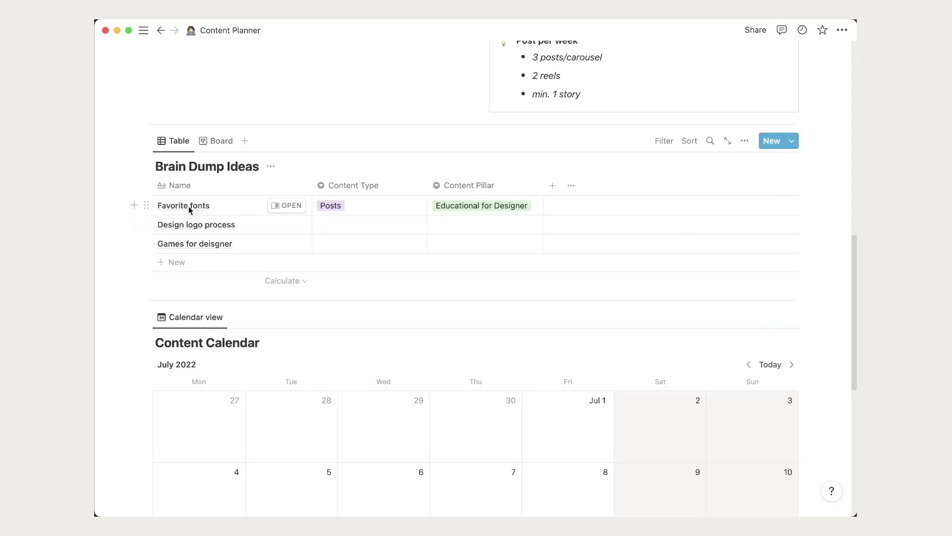
Step: Open Favorite fonts as a full page and start a new Brain Dump Ideas template
{"action": "left_click", "coordinate": [283, 205]}
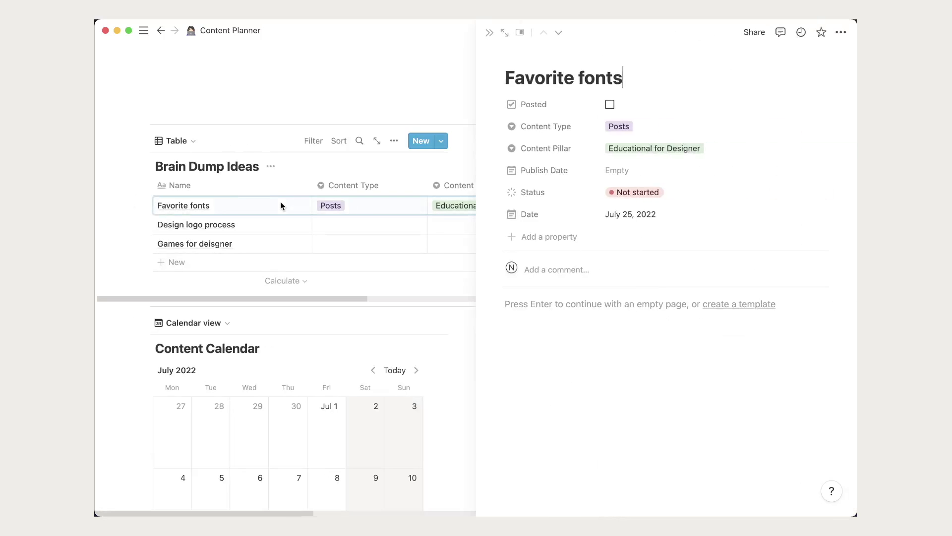
{"action": "left_click", "coordinate": [505, 33]}
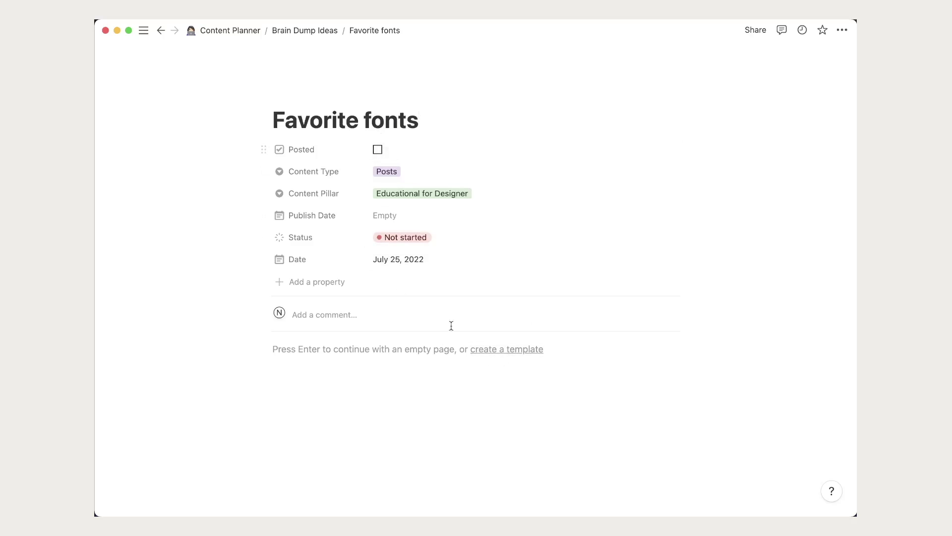
{"action": "left_click", "coordinate": [528, 350]}
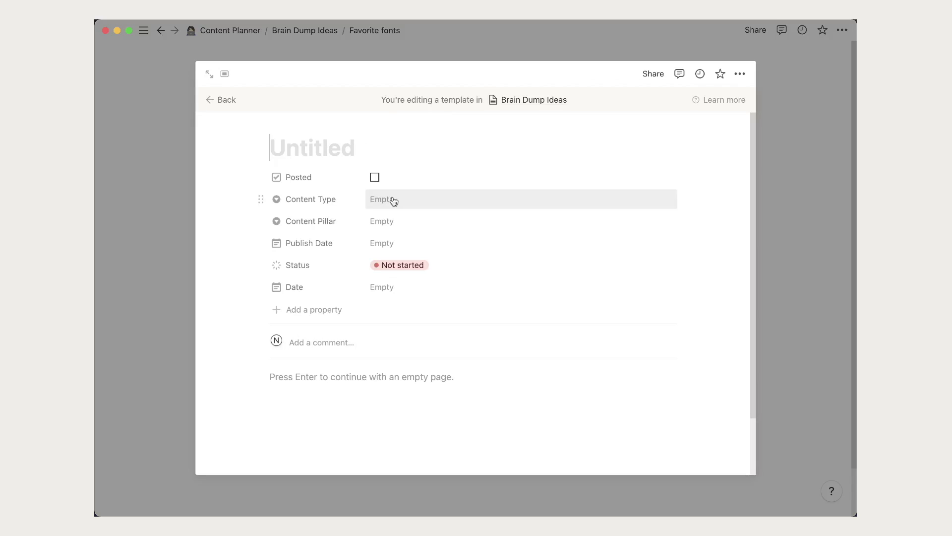
Step: Add a Heading 2 reading '✓ To-do List' to the template body
{"action": "left_click", "coordinate": [320, 381]}
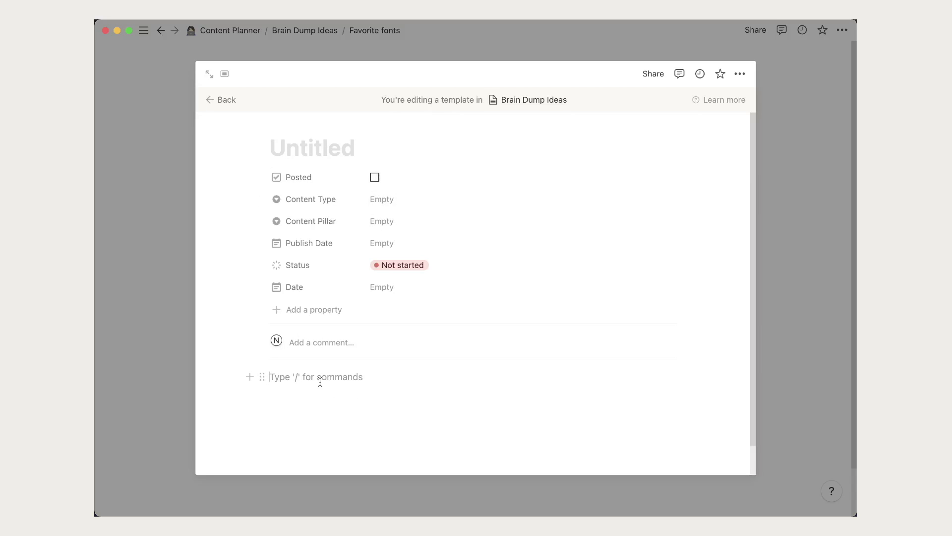
{"action": "type", "text": "/h1"}
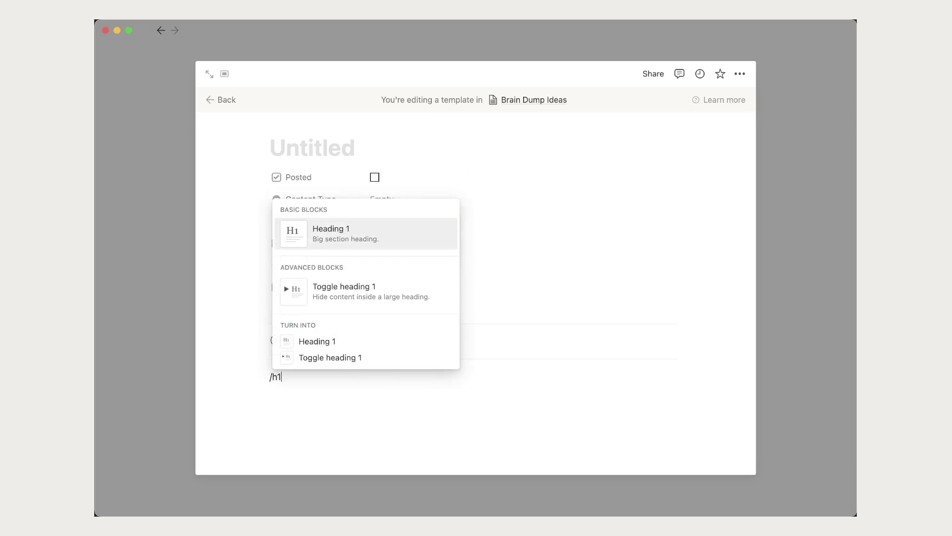
{"action": "key", "text": "BackSpace"}
{"action": "key", "text": "Down"}
{"action": "key", "text": "Down"}
{"action": "key", "text": "Return"}
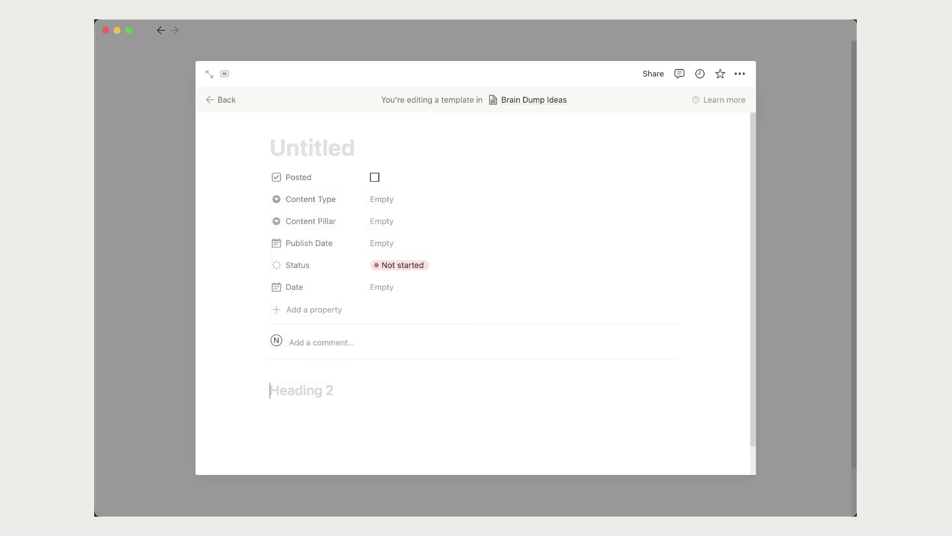
{"action": "key", "text": "ctrl+super+space"}
{"action": "left_click", "coordinate": [315, 233]}
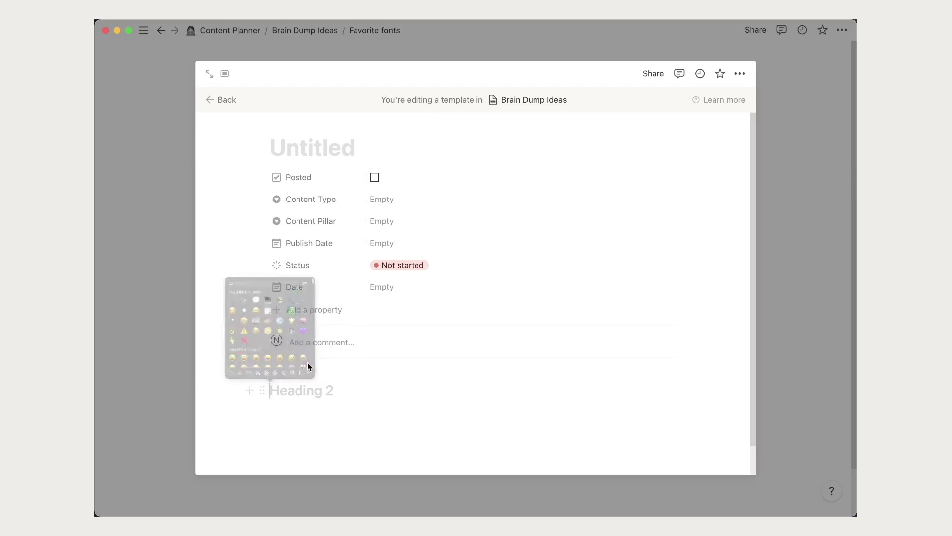
{"action": "type", "text": "✅ TO"}
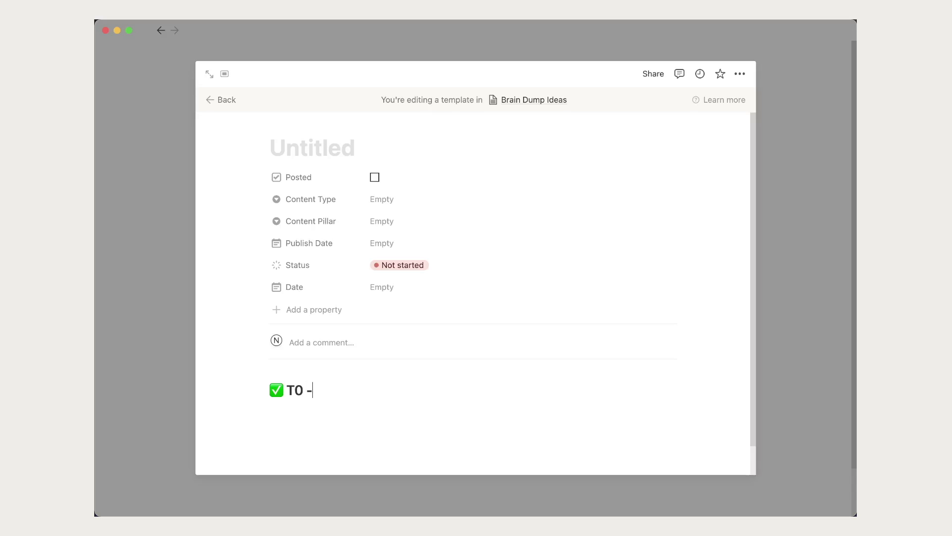
{"action": "key", "text": "BackSpace"}
{"action": "type", "text": "o-"}
{"action": "type", "text": "di l"}
{"action": "key", "text": "BackSpace"}
{"action": "type", "text": "o L"}
{"action": "type", "text": "ist"}
{"action": "key", "text": "Return"}
Step: List to-do checkboxes Creating Design/Video, Caption, Hashtag and Spellcheck under the heading
{"action": "type", "text": "/c"}
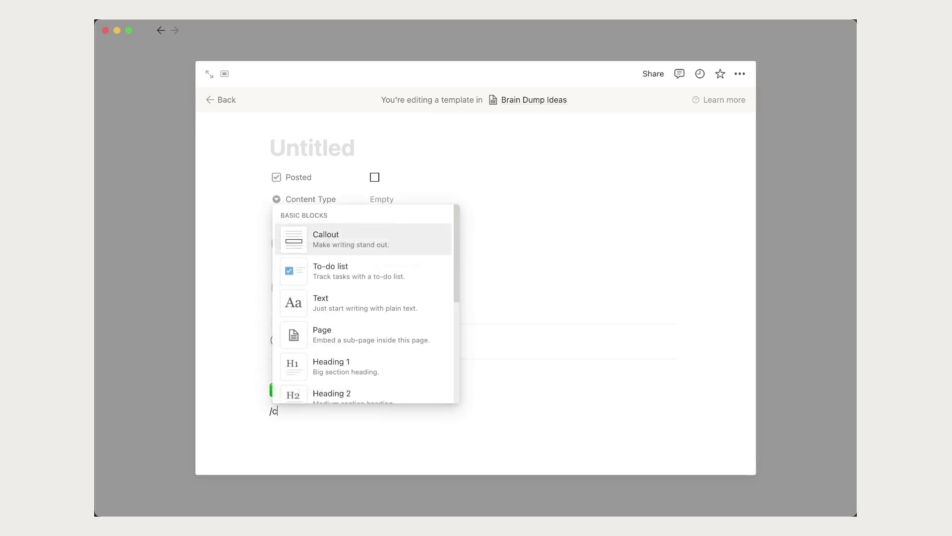
{"action": "type", "text": "he"}
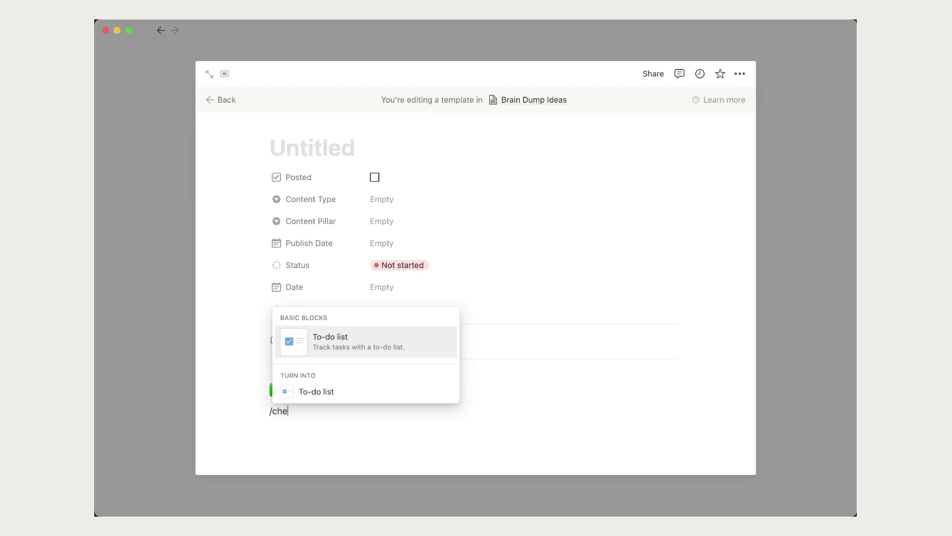
{"action": "key", "text": "Return"}
{"action": "scroll", "coordinate": [324, 384], "scroll_direction": "down", "scroll_amount": 1}
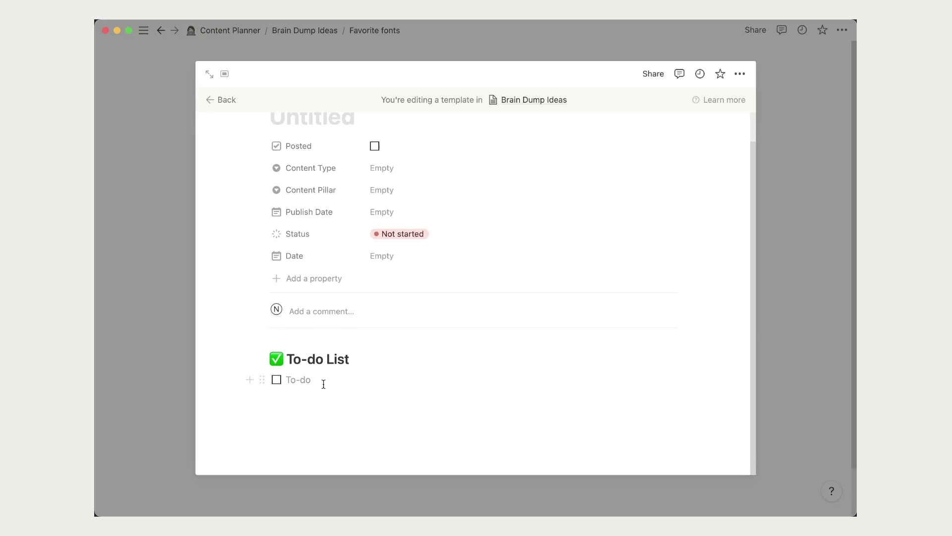
{"action": "type", "text": "Creating Design."}
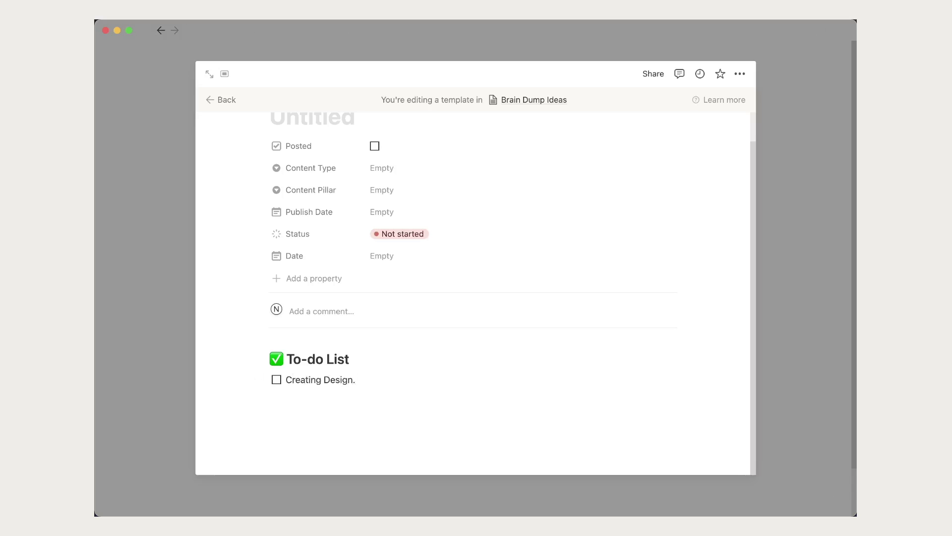
{"action": "key", "text": "BackSpace"}
{"action": "type", "text": "/Video"}
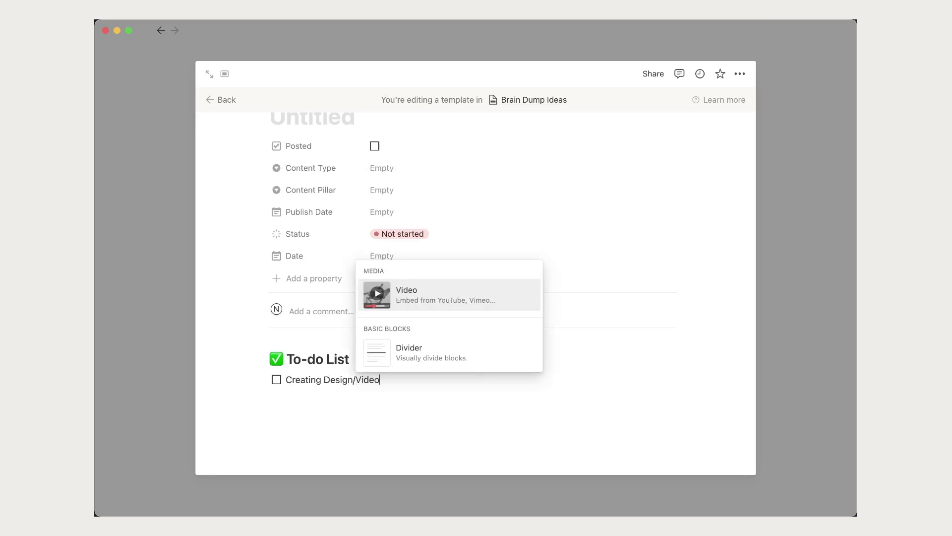
{"action": "key", "text": "Escape"}
{"action": "key", "text": "Return"}
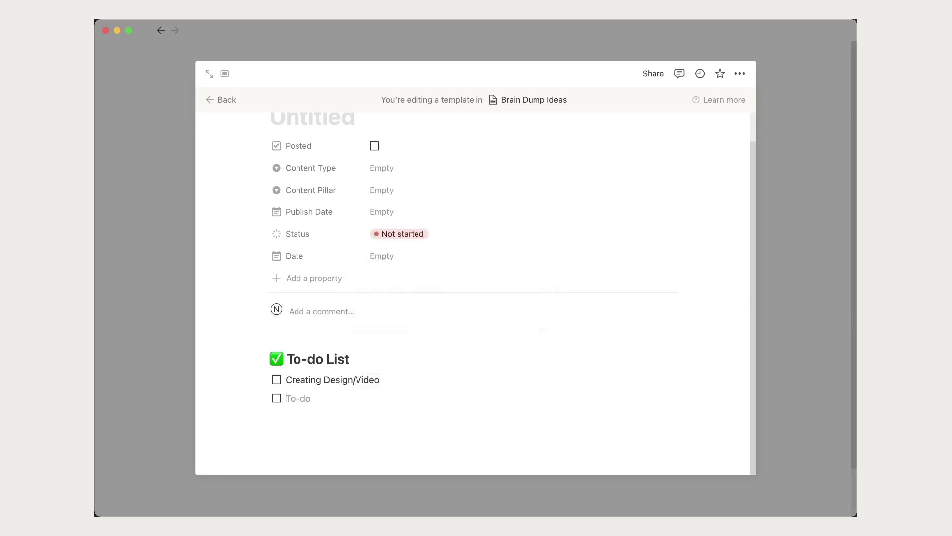
{"action": "type", "text": "Caption"}
{"action": "key", "text": "Return"}
{"action": "type", "text": "Hashtag"}
{"action": "key", "text": "Return"}
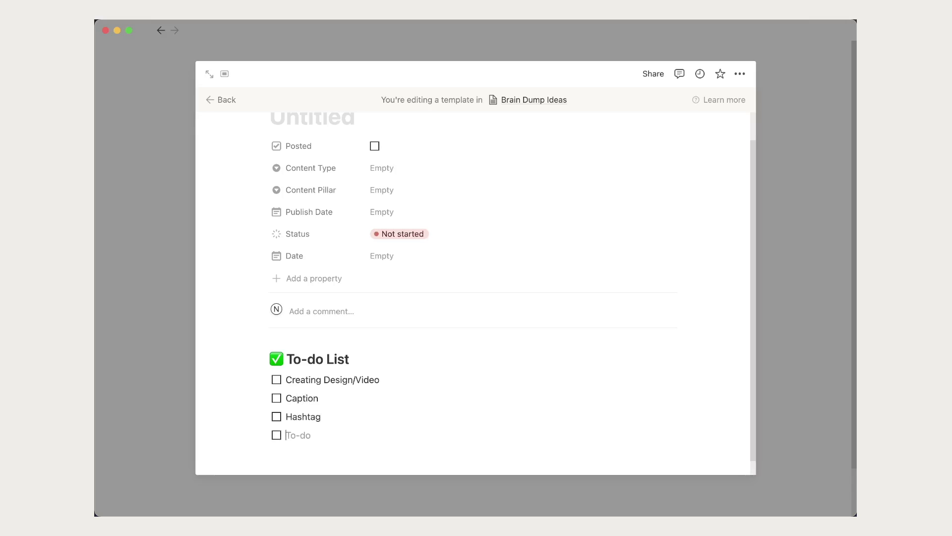
{"action": "type", "text": "Spellcheck"}
{"action": "key", "text": "Return"}
{"action": "key", "text": "Return"}
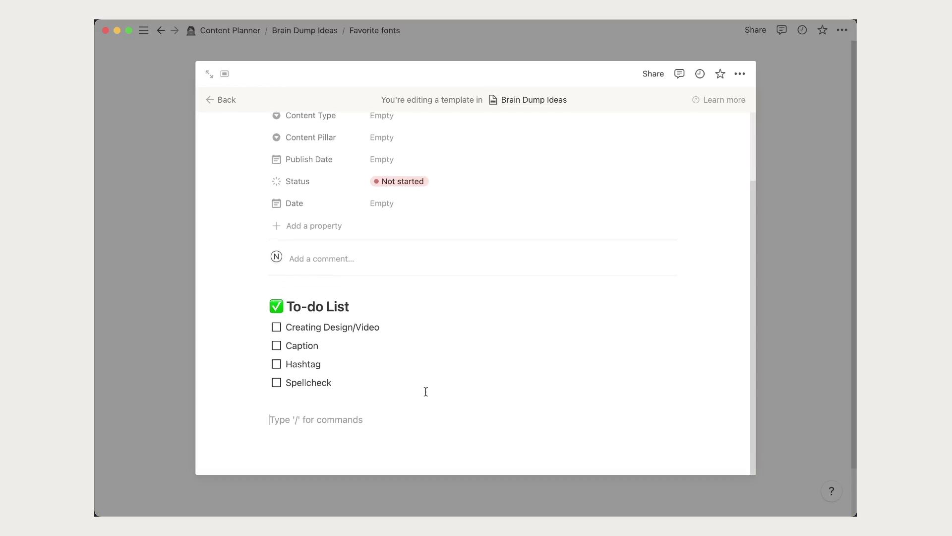
Step: Add a '🔮 Inspirations' Heading 2 below the to-do list
{"action": "type", "text": "/h2"}
{"action": "key", "text": "Return"}
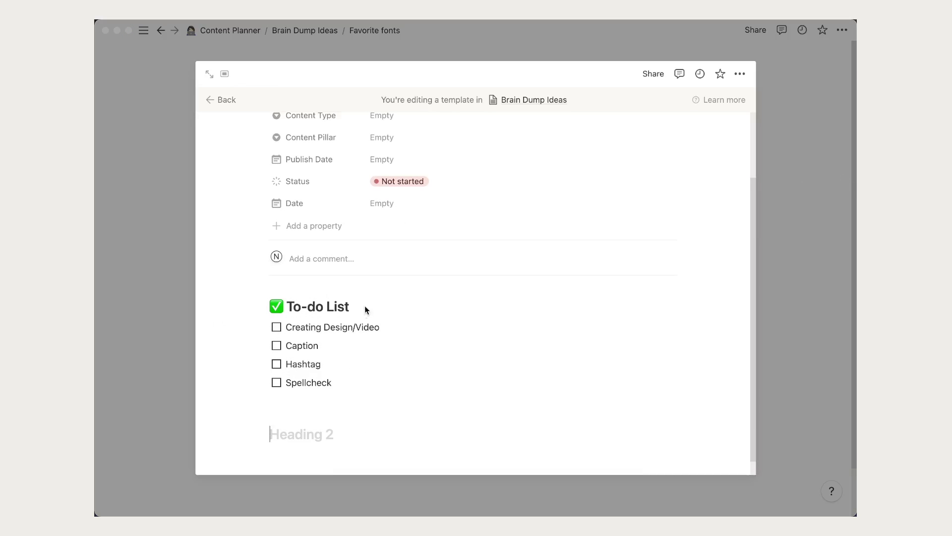
{"action": "scroll", "coordinate": [337, 357], "scroll_direction": "down", "scroll_amount": 1}
{"action": "type", "text": "🔮"}
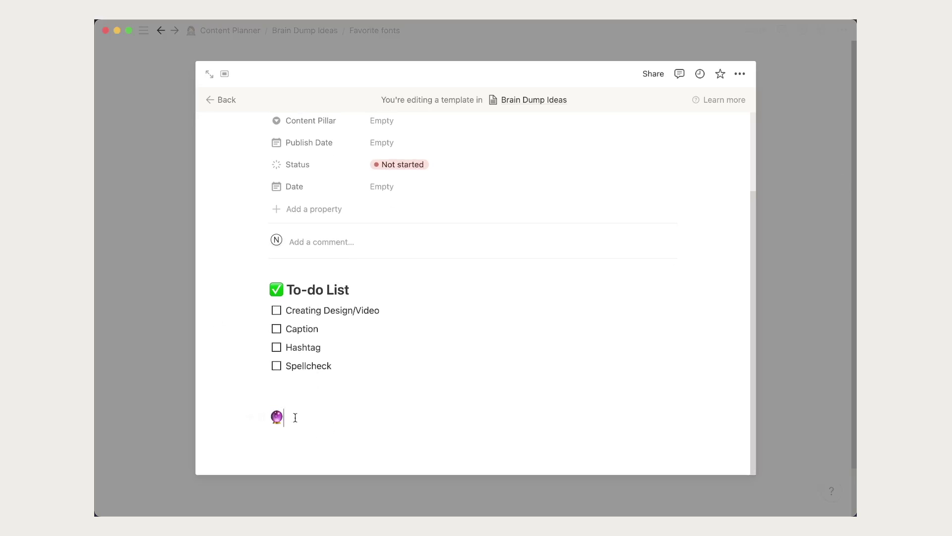
{"action": "type", "text": " Ins"}
{"action": "type", "text": "piration"}
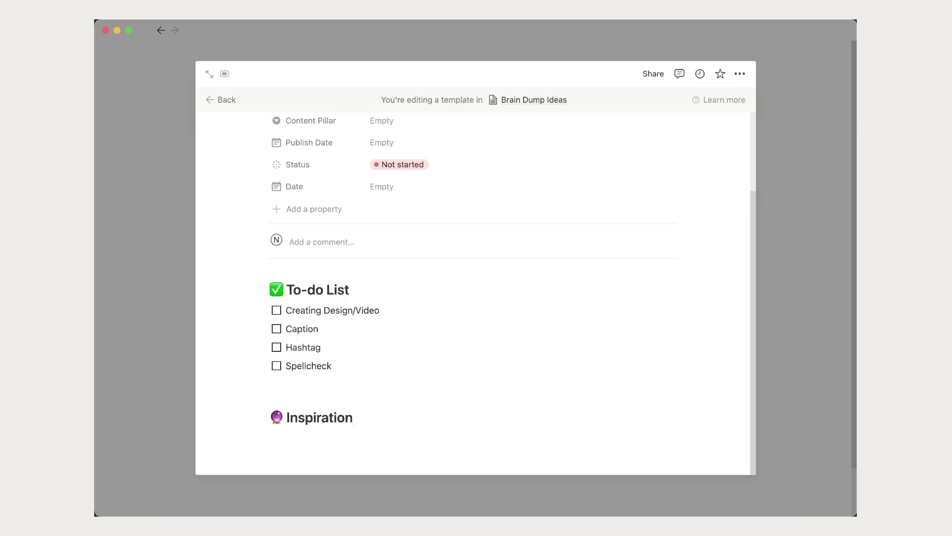
{"action": "type", "text": "s"}
{"action": "key", "text": "Return"}
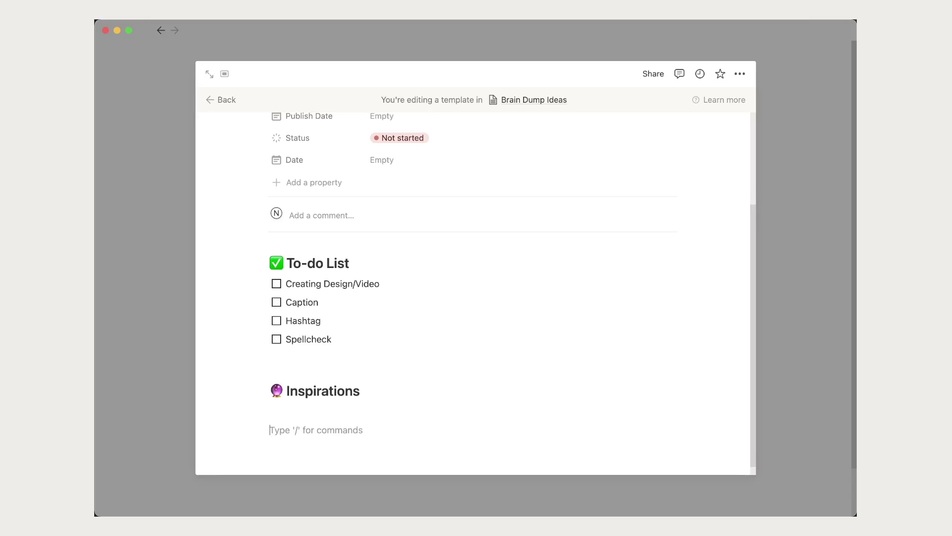
Step: Add a second Heading 2 with a desktop computer emoji, titled 'Content'
{"action": "type", "text": "/h2"}
{"action": "key", "text": "Return"}
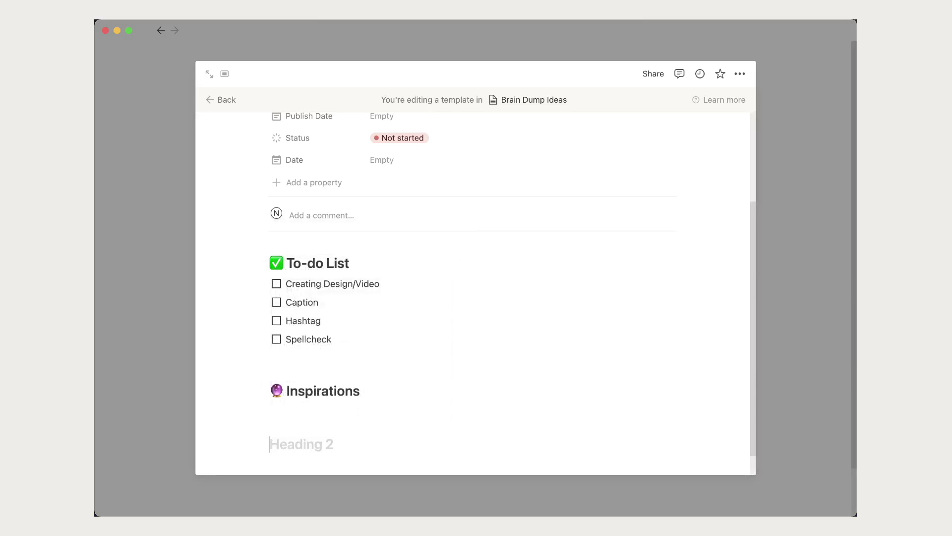
{"action": "key", "text": "ctrl+super+space"}
{"action": "left_click", "coordinate": [290, 272]}
{"action": "type", "text": "Design/C"}
{"action": "key", "text": "BackSpace"}
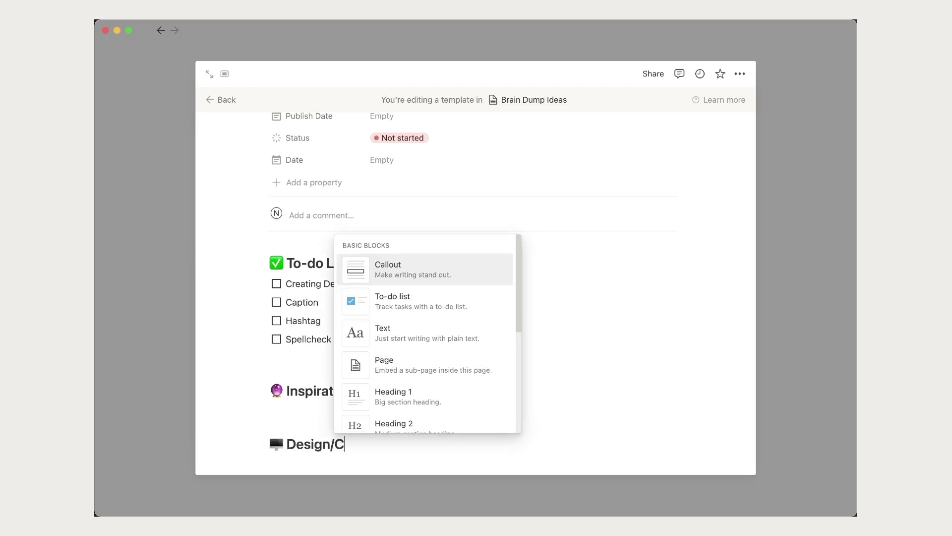
{"action": "type", "text": "Video"}
{"action": "key", "text": "Escape"}
{"action": "key", "text": "shift+Left"}
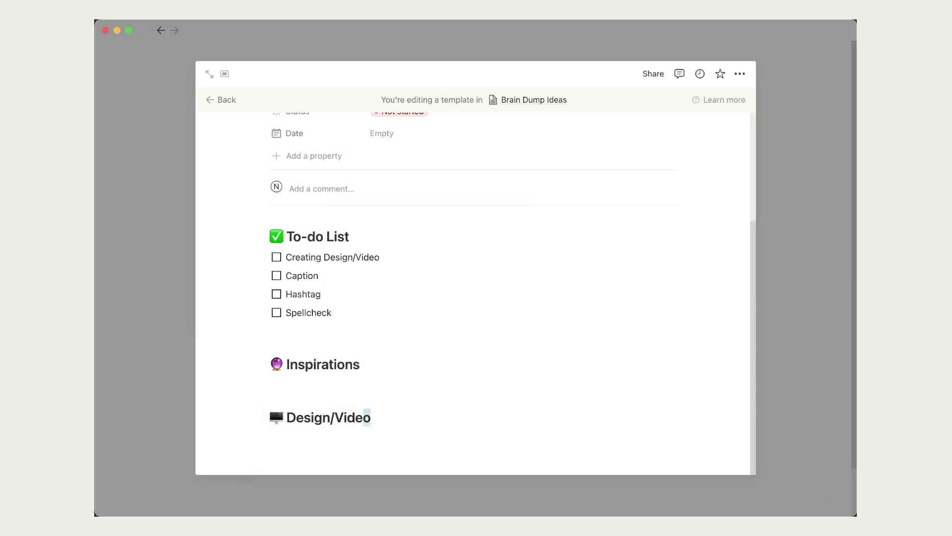
{"action": "key", "text": "shift+Left"}
{"action": "key", "text": "shift+Left"}
{"action": "key", "text": "shift+Left"}
{"action": "key", "text": "shift+Left"}
{"action": "key", "text": "shift+Left"}
{"action": "key", "text": "shift+Left"}
{"action": "key", "text": "shift+Left"}
{"action": "key", "text": "shift+Left"}
{"action": "key", "text": "shift+Left"}
{"action": "key", "text": "shift+Left"}
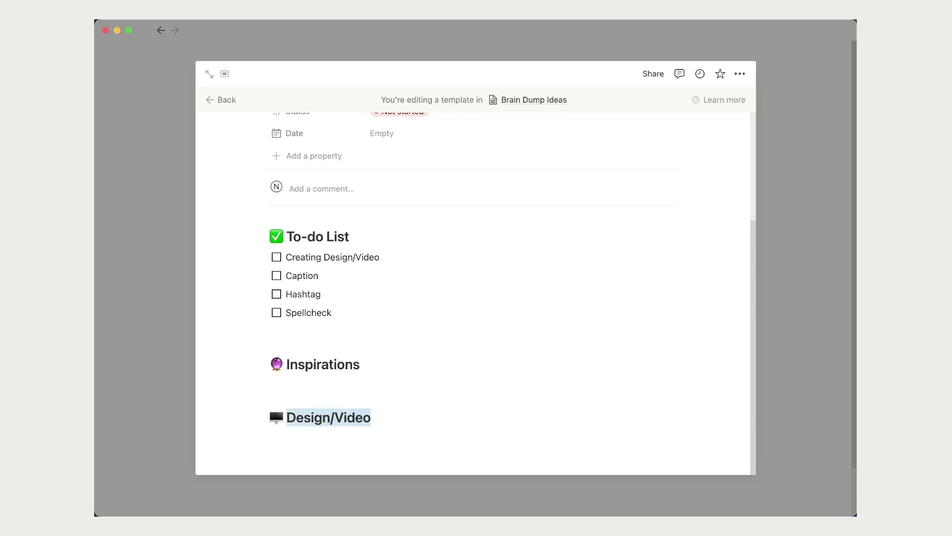
{"action": "type", "text": "Content"}
{"action": "key", "text": "Return"}
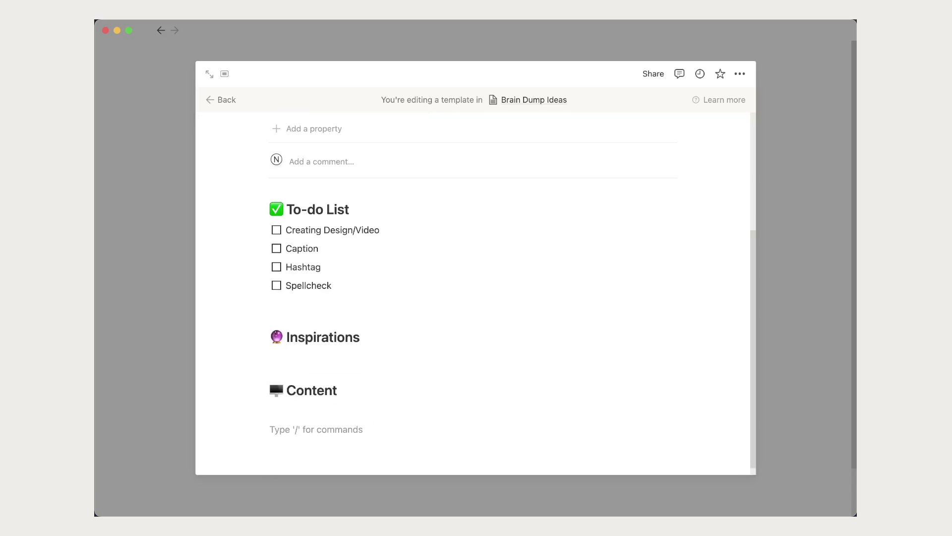
Step: Add a '💬 Captions' line below the Content heading
{"action": "scroll", "coordinate": [407, 367], "scroll_direction": "down", "scroll_amount": 1}
{"action": "key", "text": "ctrl+super+space"}
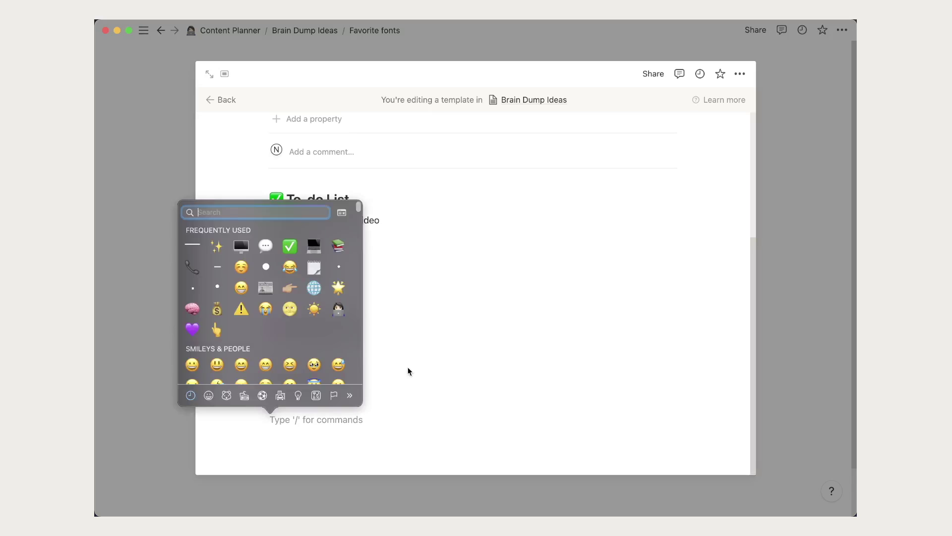
{"action": "key", "text": "Return"}
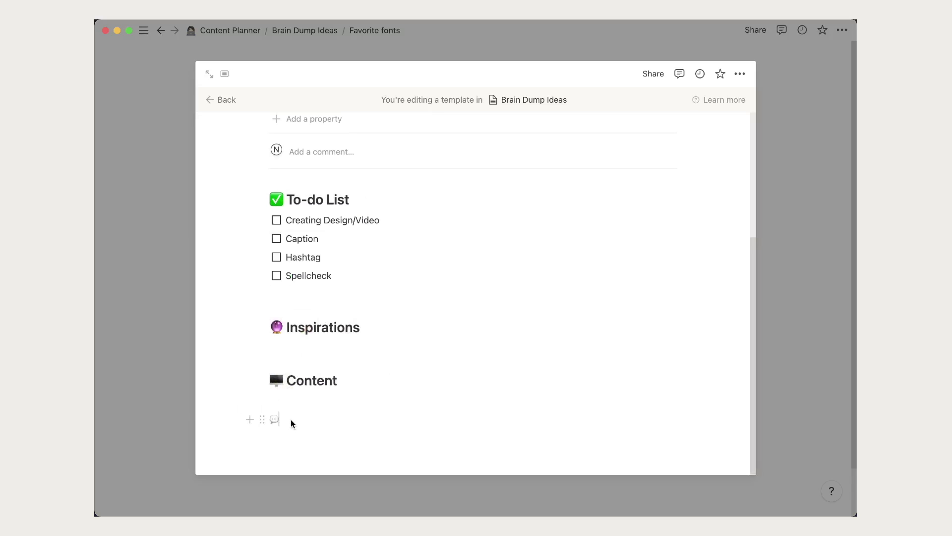
{"action": "type", "text": "Caption"}
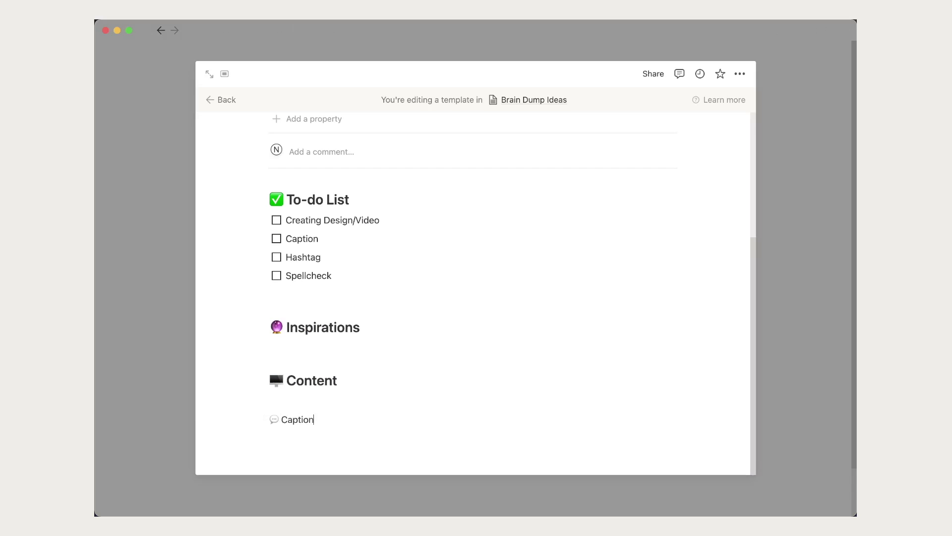
{"action": "type", "text": "s"}
Step: Turn Captions into a Heading 2 and add a Hook line beneath it
{"action": "left_click", "coordinate": [258, 419]}
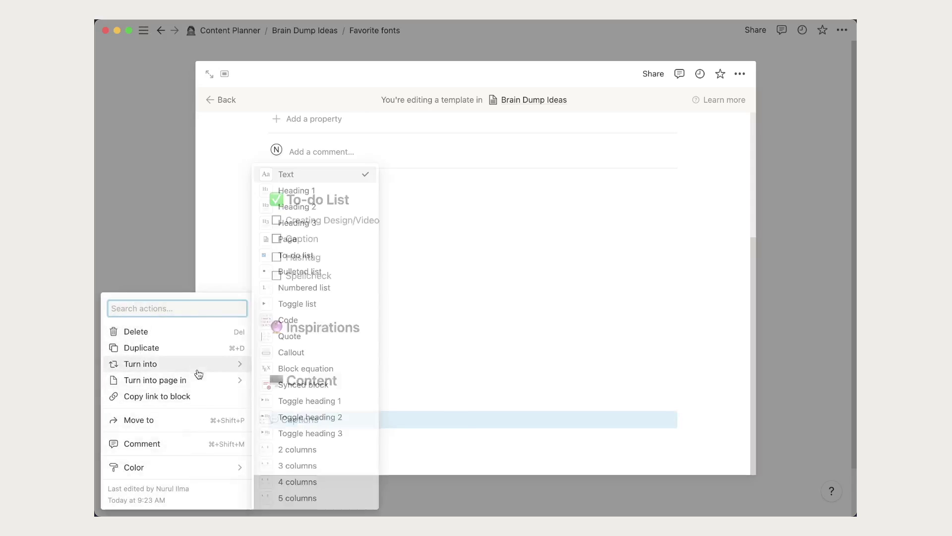
{"action": "left_click", "coordinate": [333, 213]}
{"action": "key", "text": "Return"}
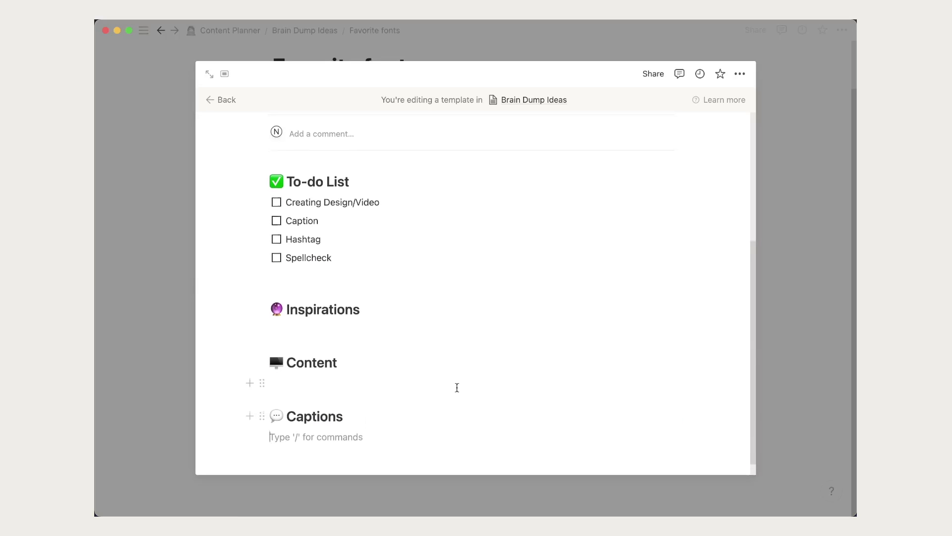
{"action": "scroll", "coordinate": [457, 387], "scroll_direction": "down", "scroll_amount": 1}
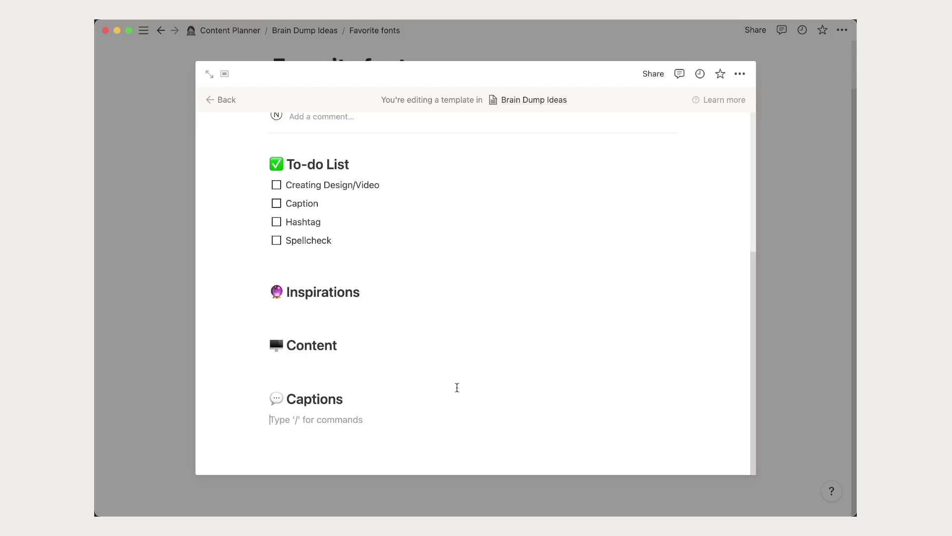
{"action": "scroll", "coordinate": [457, 388], "scroll_direction": "down", "scroll_amount": 3}
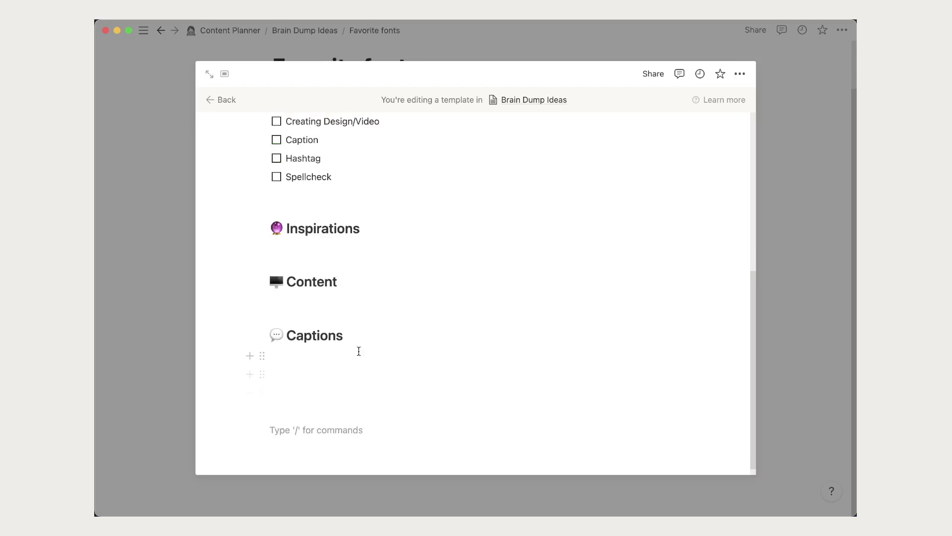
{"action": "type", "text": "Hook"}
{"action": "key", "text": "Return"}
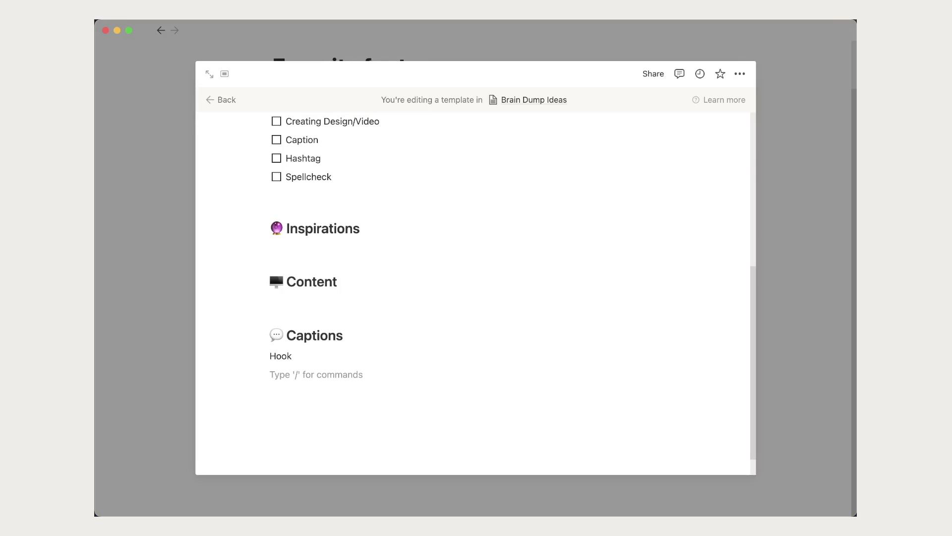
Step: Add Main Content and CTA lines, then make Hook a Heading 3 subheading
{"action": "key", "text": "Return"}
{"action": "type", "text": "Cont"}
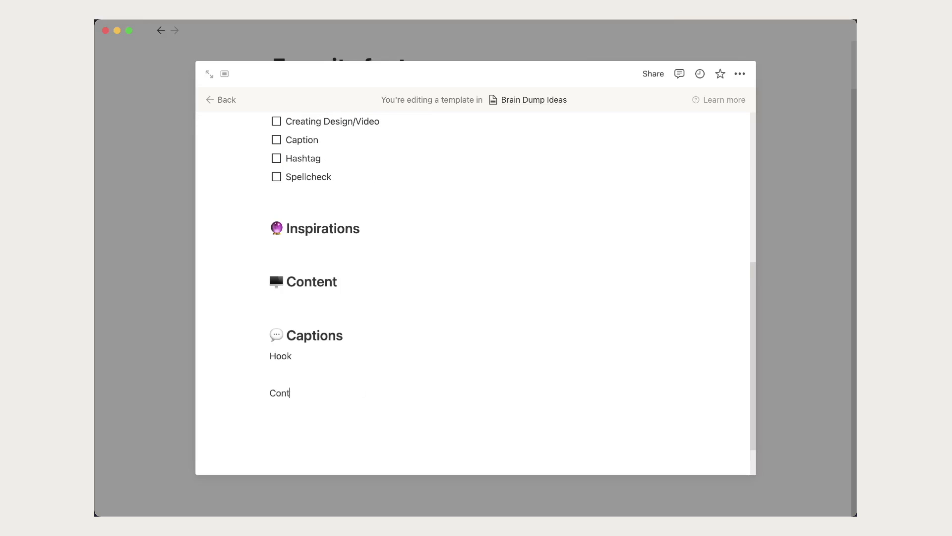
{"action": "key", "text": "BackSpace"}
{"action": "key", "text": "BackSpace"}
{"action": "type", "text": "M"}
{"action": "key", "text": "Return"}
{"action": "key", "text": "Return"}
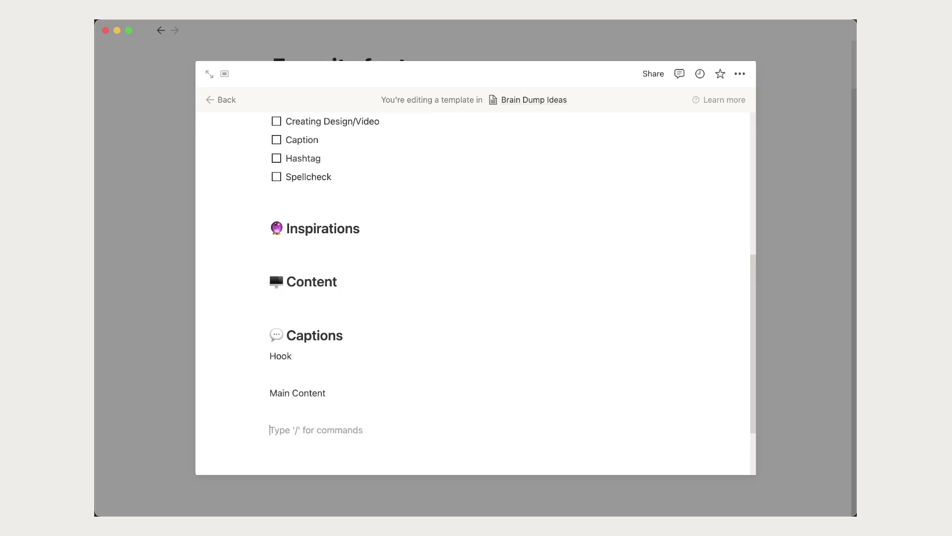
{"action": "type", "text": "CTA"}
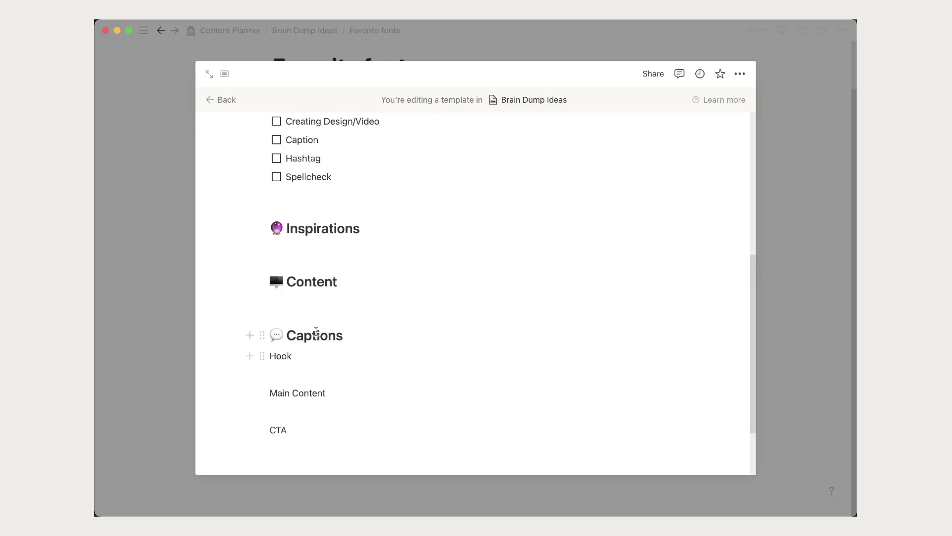
{"action": "left_click", "coordinate": [263, 356]}
{"action": "mouse_move", "coordinate": [171, 319]}
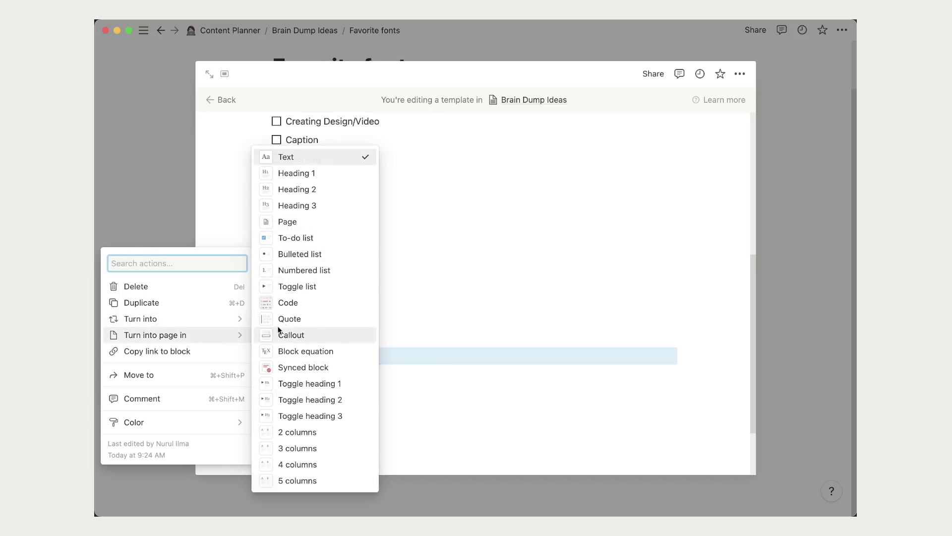
{"action": "left_click", "coordinate": [308, 205]}
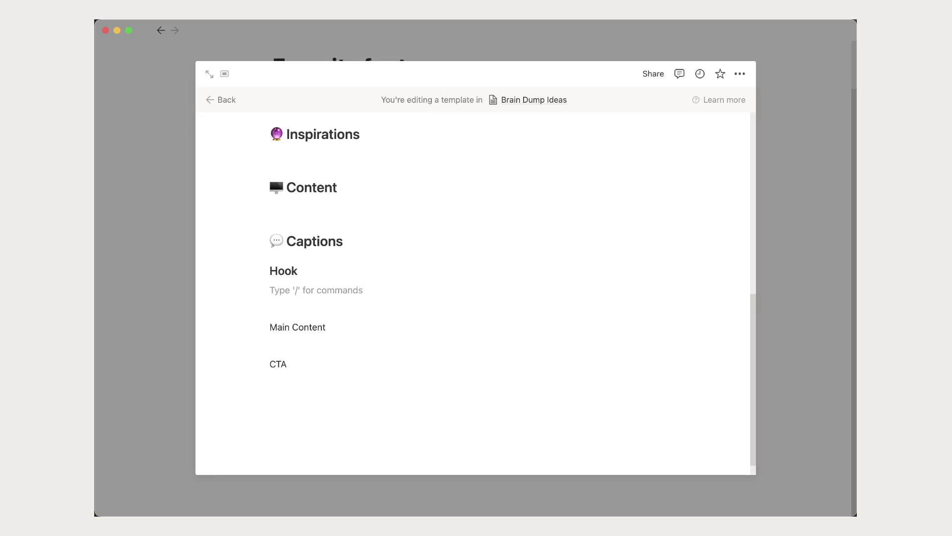
Step: Add an italic callout under Hook reading 'grab their attention in 30 char!' with default background
{"action": "type", "text": "/c"}
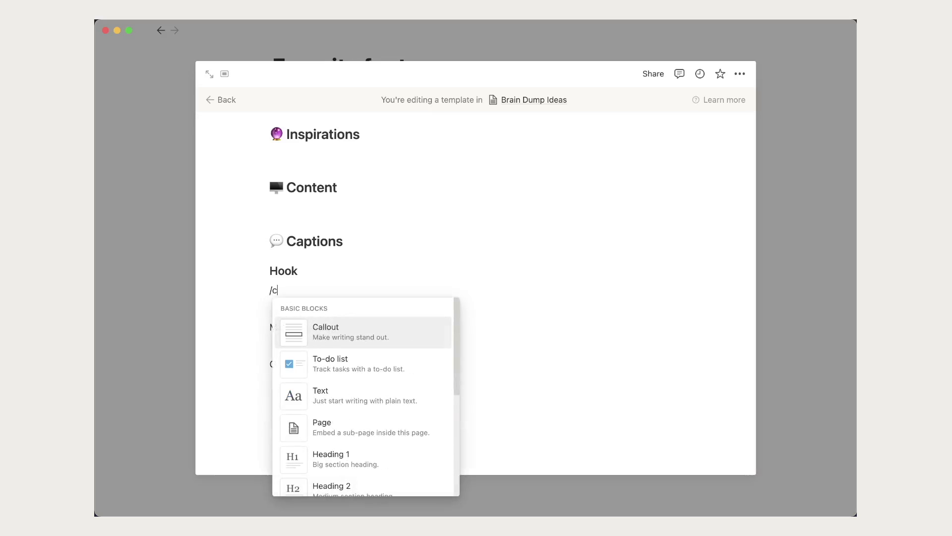
{"action": "type", "text": "all"}
{"action": "key", "text": "Return"}
{"action": "type", "text": "grab their at"}
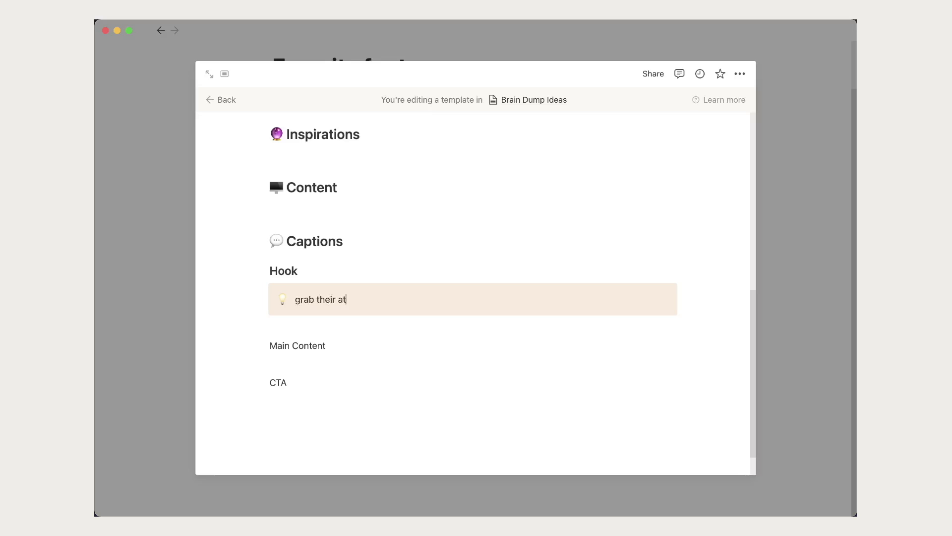
{"action": "type", "text": "in 30mchar!"}
{"action": "key", "text": "super+a"}
{"action": "key", "text": "super+i"}
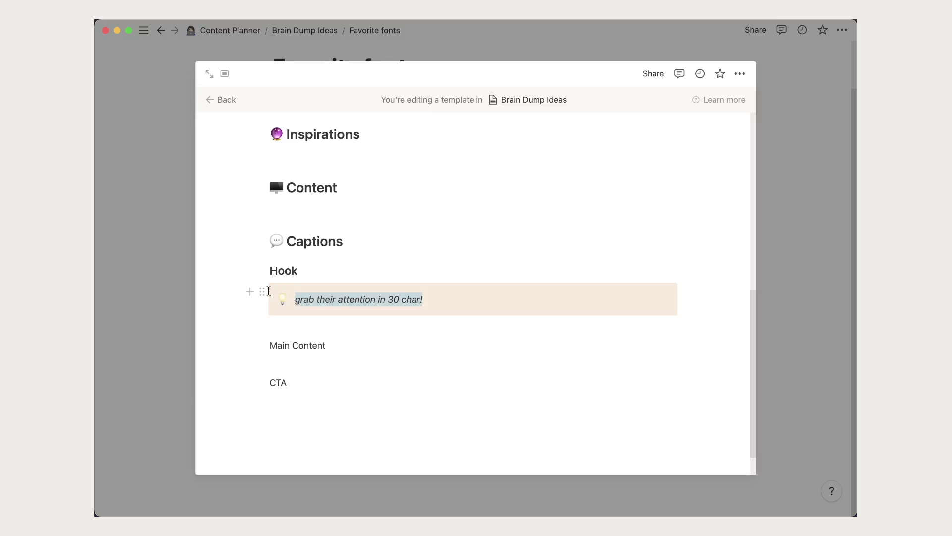
{"action": "left_click", "coordinate": [262, 292]}
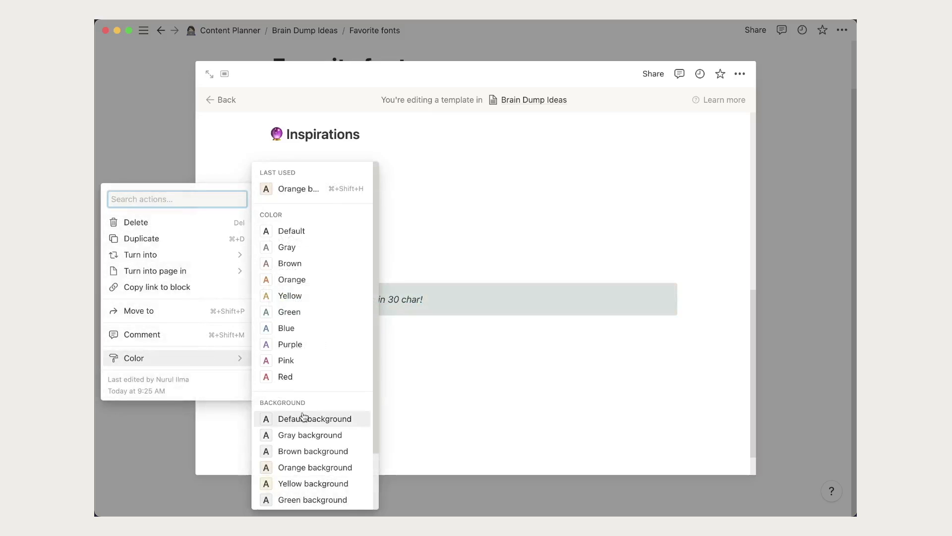
{"action": "left_click", "coordinate": [293, 417]}
{"action": "left_click", "coordinate": [336, 331]}
Step: Turn the Main Content and CTA lines into Heading 3 headings
{"action": "left_click", "coordinate": [334, 345]}
{"action": "key", "text": "super+alt+3"}
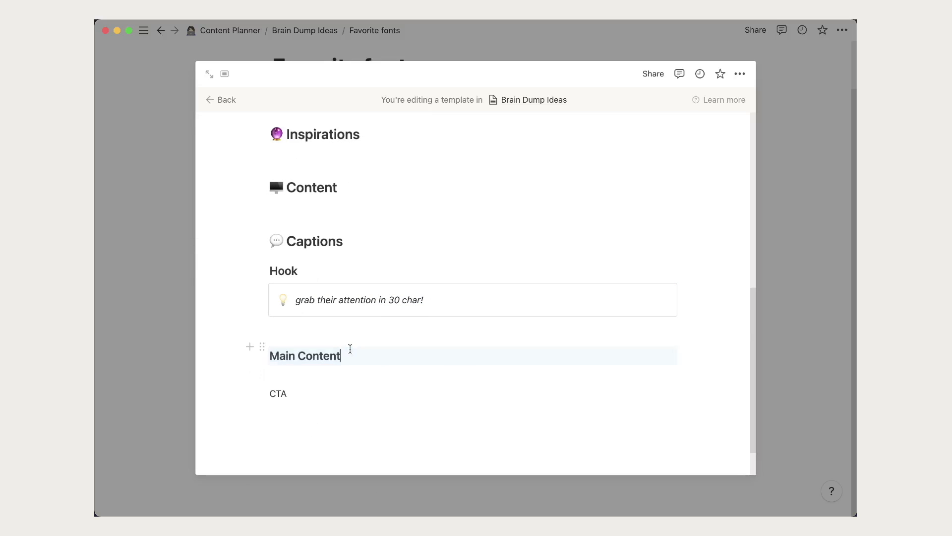
{"action": "left_click", "coordinate": [290, 328]}
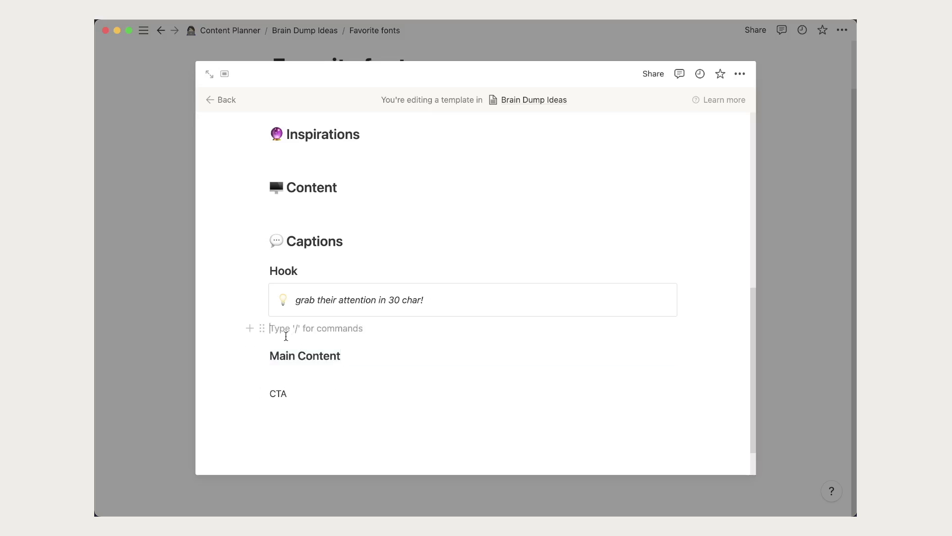
{"action": "left_click", "coordinate": [262, 394]}
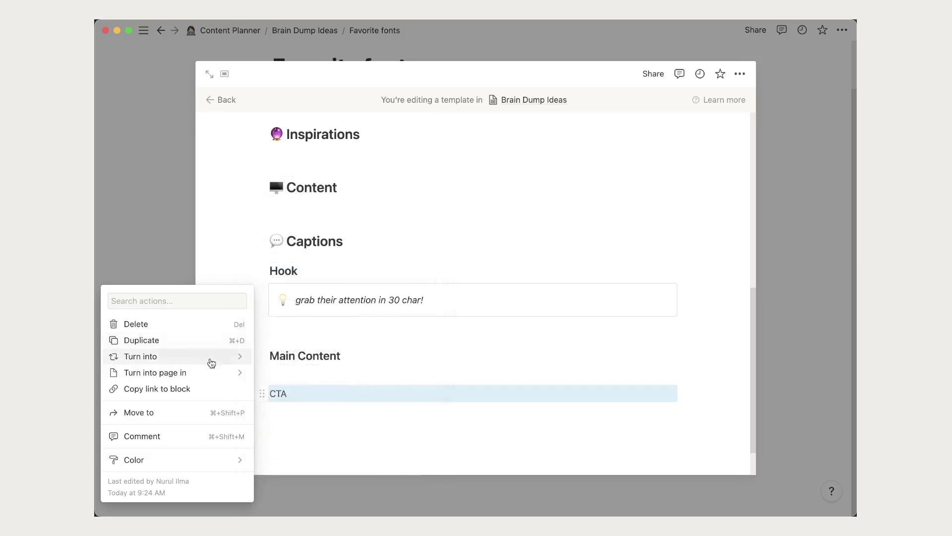
{"action": "mouse_move", "coordinate": [141, 356]}
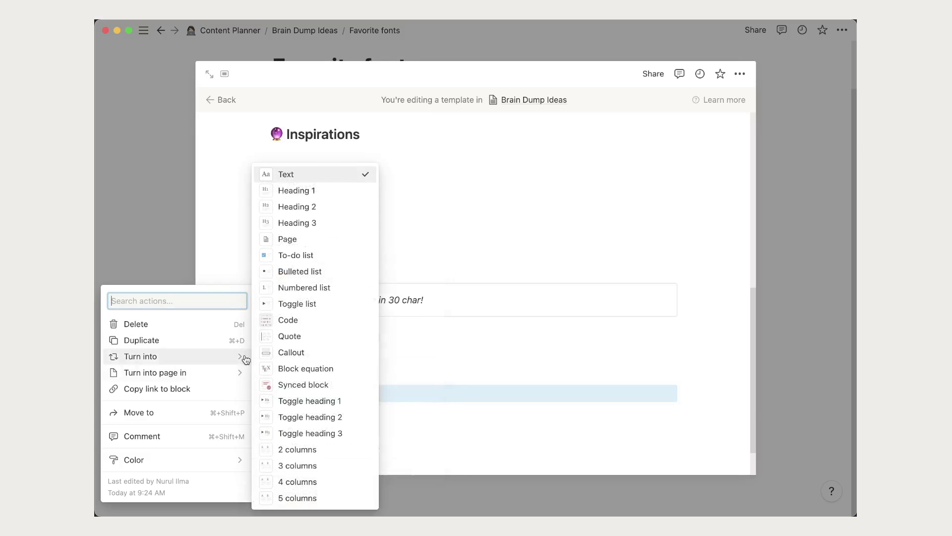
{"action": "left_click", "coordinate": [302, 231]}
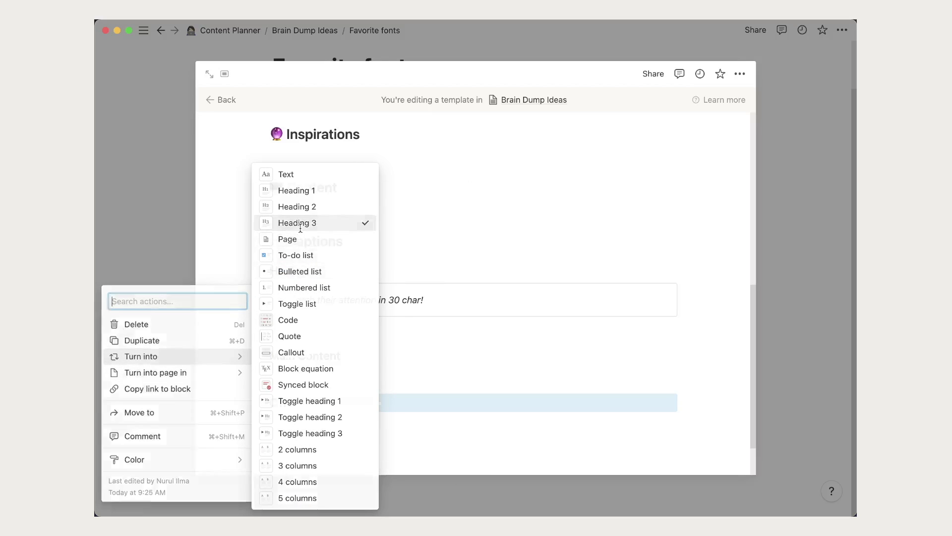
Step: Add a default-background callout under CTA with a tip about boosting engagement or sales
{"action": "scroll", "coordinate": [318, 405], "scroll_direction": "down", "scroll_amount": 2}
{"action": "left_click", "coordinate": [335, 367]}
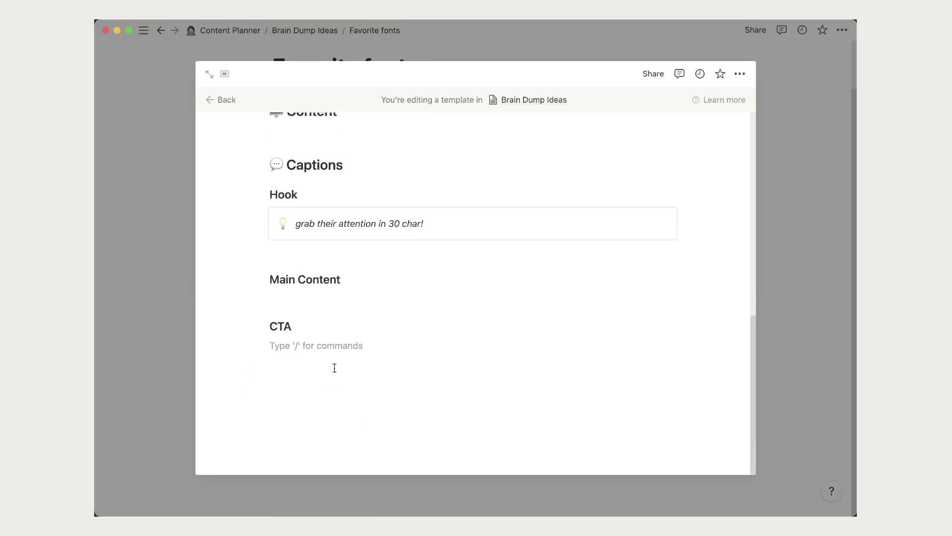
{"action": "key", "text": "super+v"}
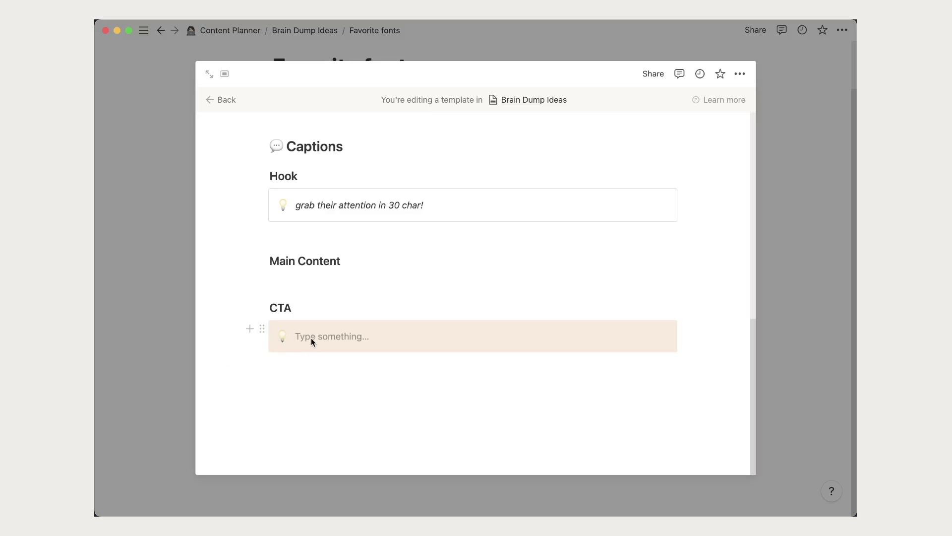
{"action": "type", "text": "make them do somet"}
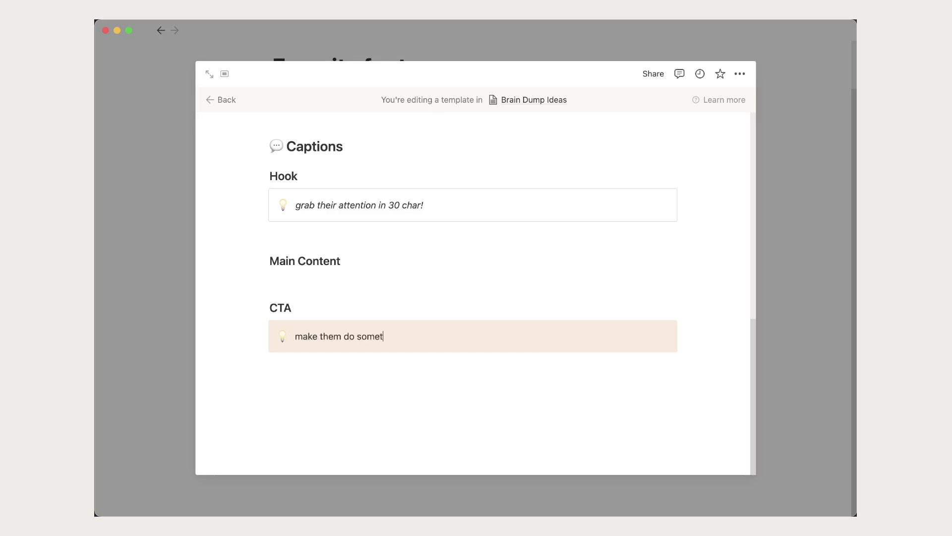
{"action": "type", "text": "hing to in"}
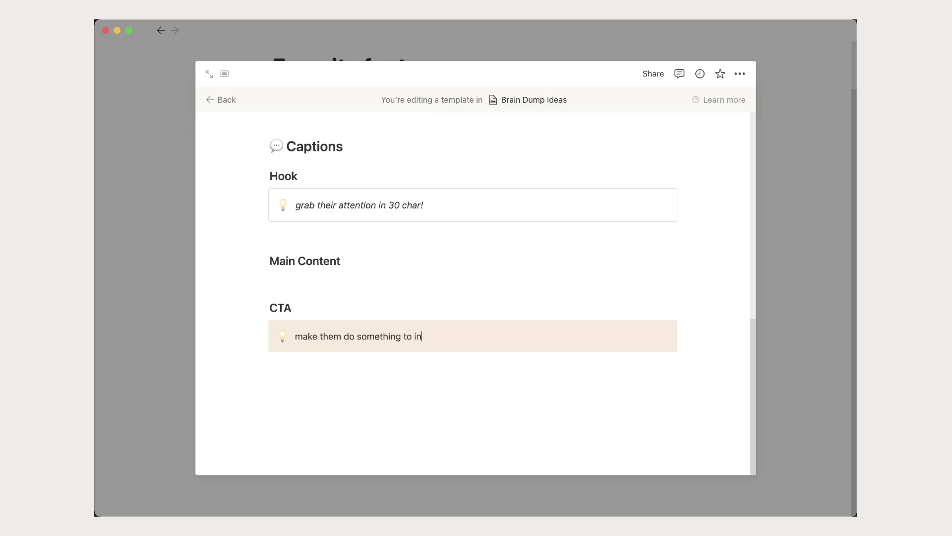
{"action": "type", "text": "crease the engageme"}
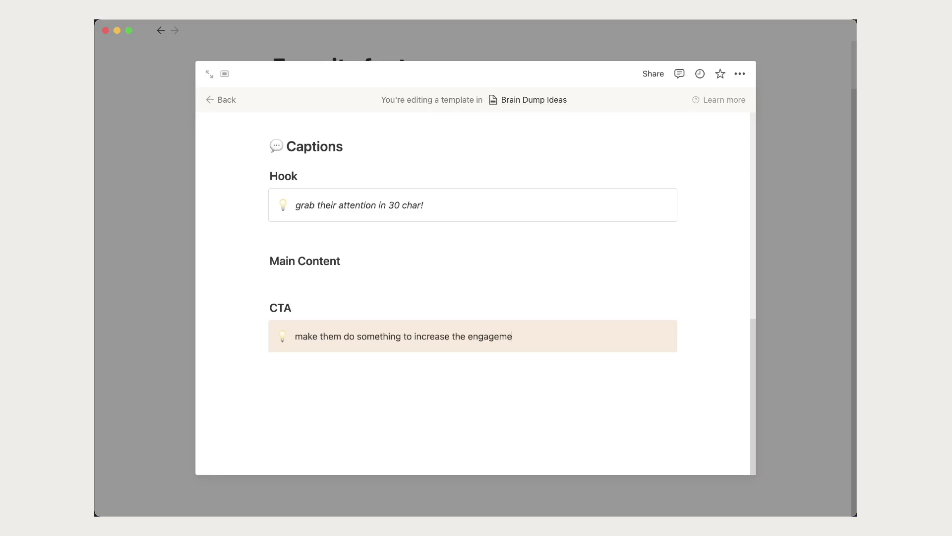
{"action": "type", "text": "les!"}
{"action": "left_click", "coordinate": [262, 337]}
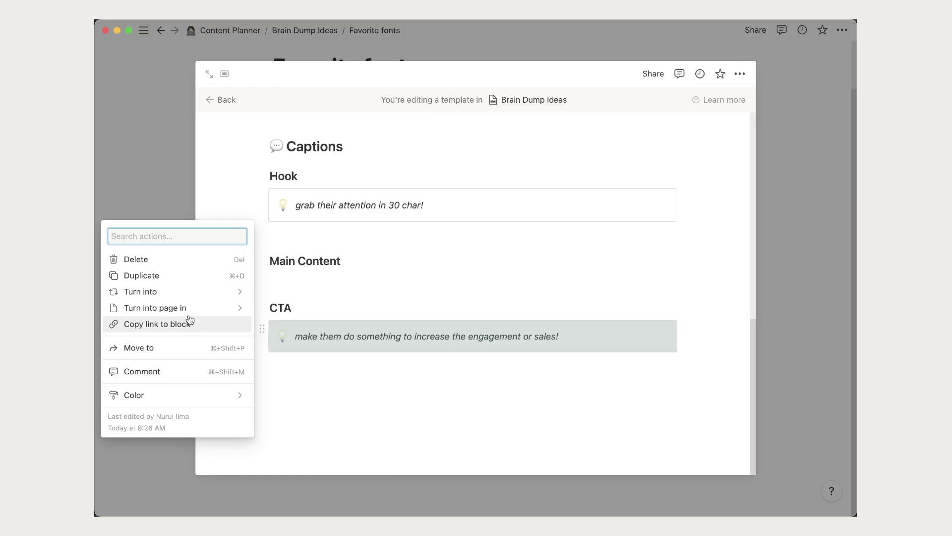
{"action": "left_click", "coordinate": [298, 419]}
{"action": "left_click", "coordinate": [331, 386]}
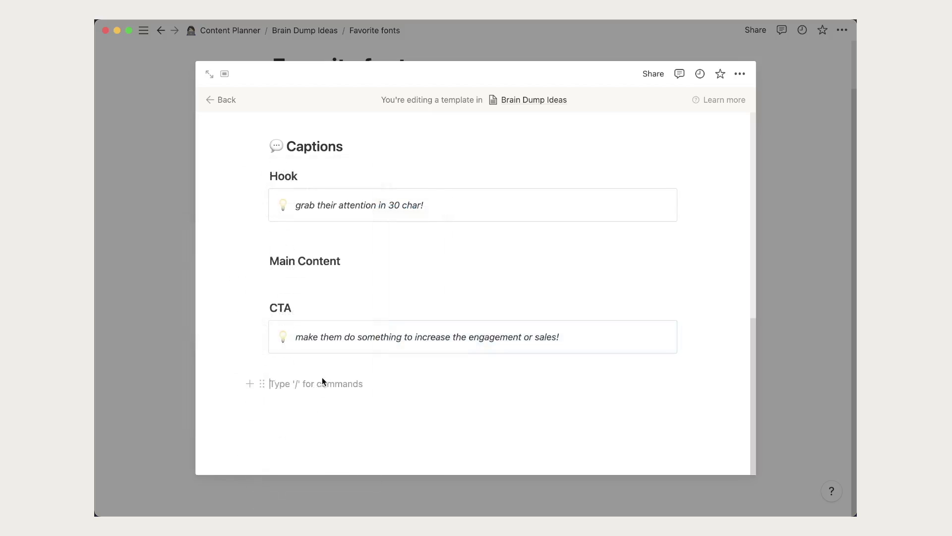
Step: Add a 📝 Hashtag heading as a Heading 2 block
{"action": "type", "text": "/h"}
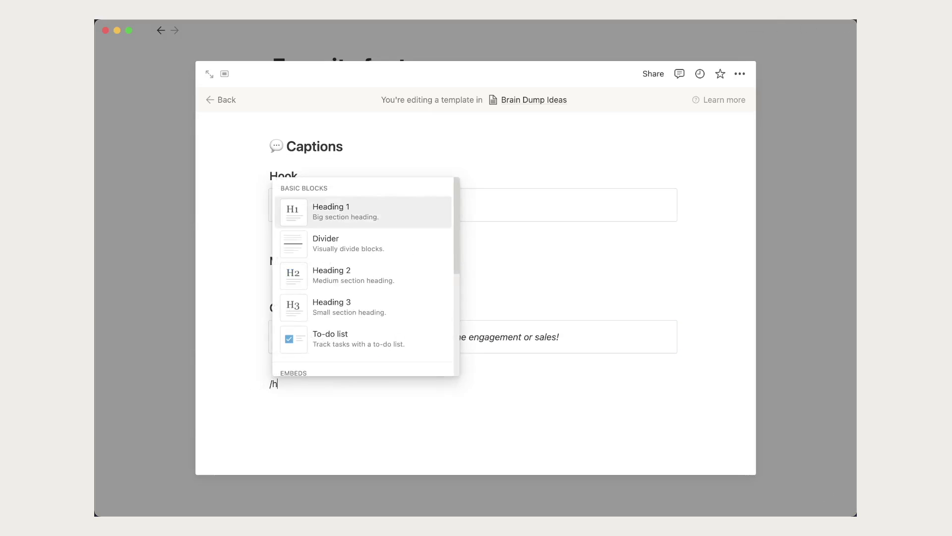
{"action": "type", "text": "2"}
{"action": "key", "text": "Return"}
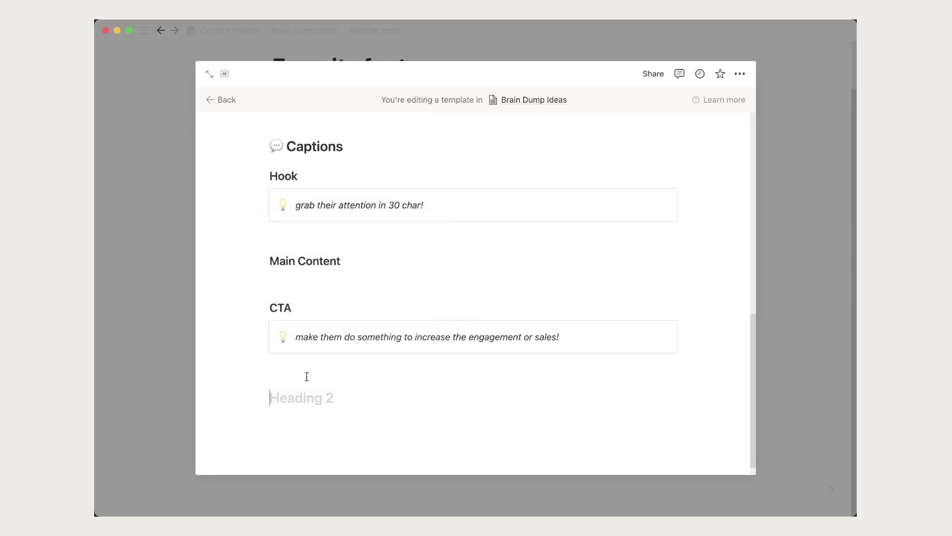
{"action": "type", "text": "Hashtag"}
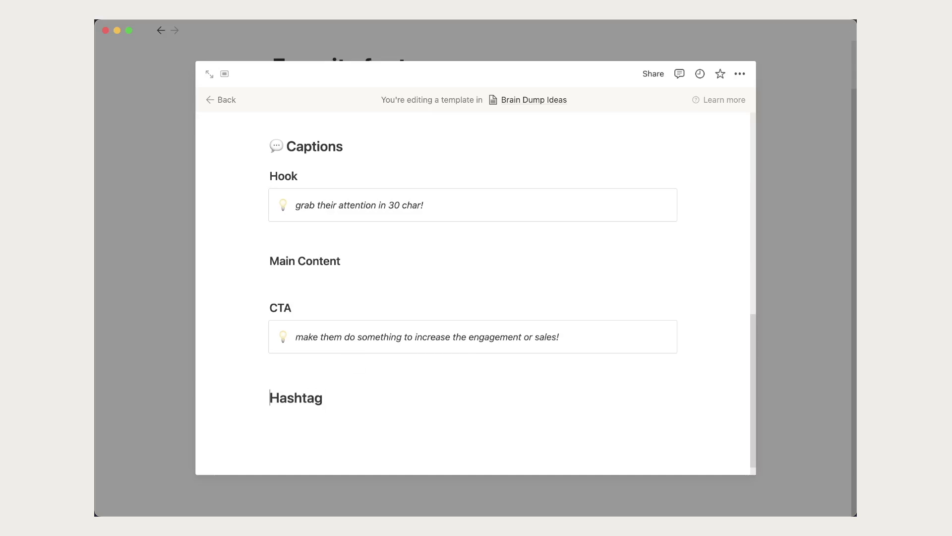
{"action": "key", "text": "ctrl+super+space"}
{"action": "type", "text": "e"}
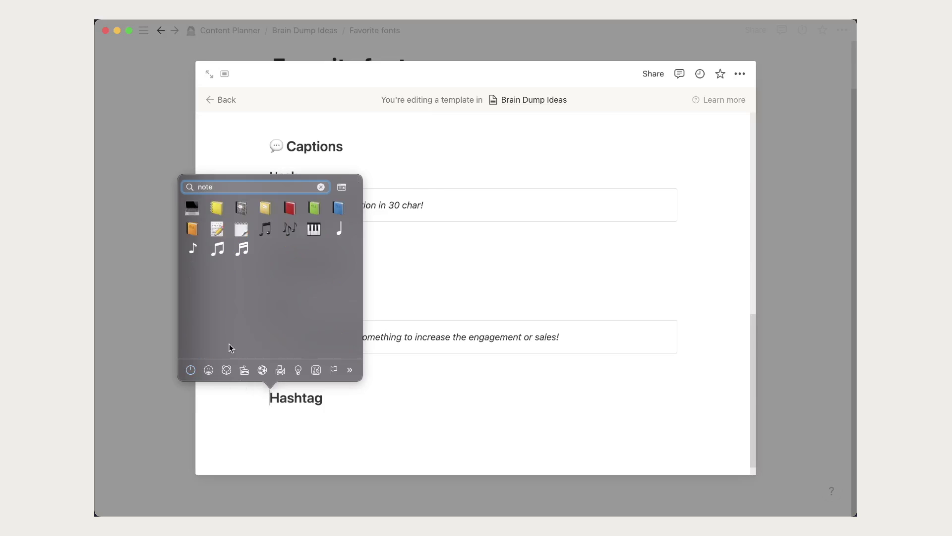
{"action": "key", "text": "Return"}
{"action": "left_click", "coordinate": [360, 399]}
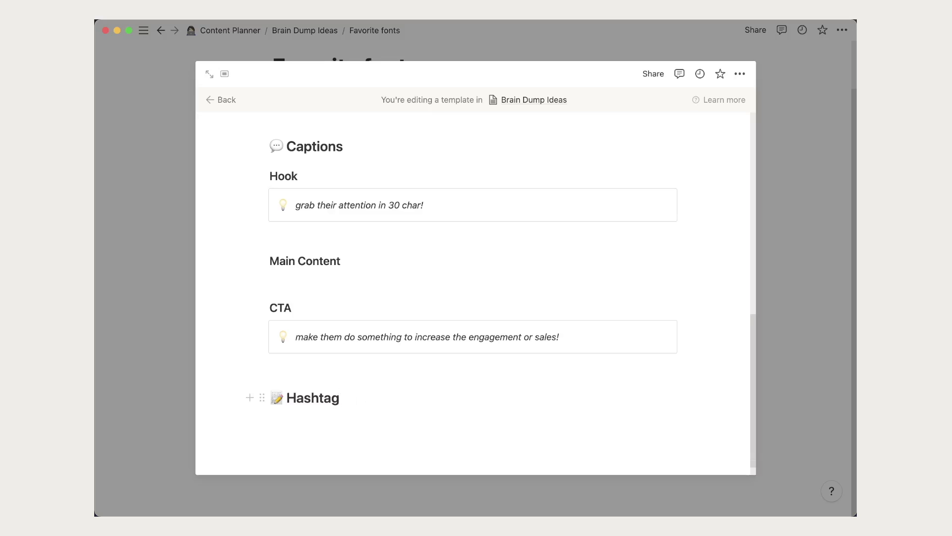
Step: Add a default-background callout under Hashtag reading 'try to find relevant hashtags'
{"action": "key", "text": "Return"}
{"action": "type", "text": "/"}
{"action": "key", "text": "BackSpace"}
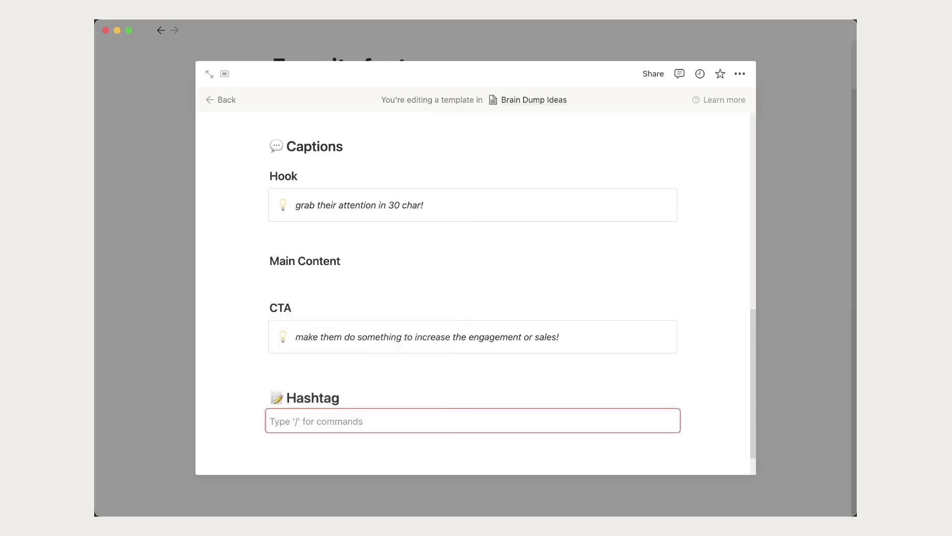
{"action": "type", "text": "/c"}
{"action": "key", "text": "Return"}
{"action": "type", "text": "try to find relevant hashtags"}
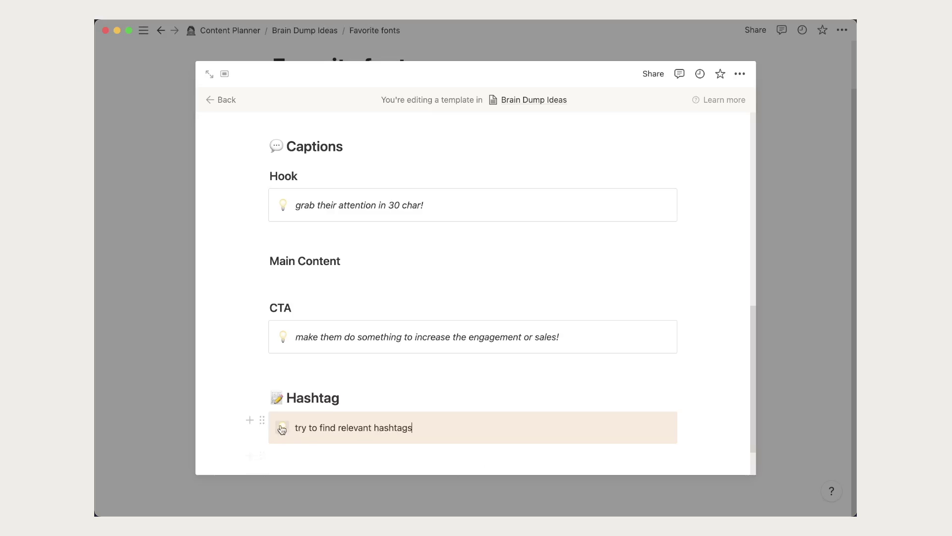
{"action": "left_click", "coordinate": [261, 420]}
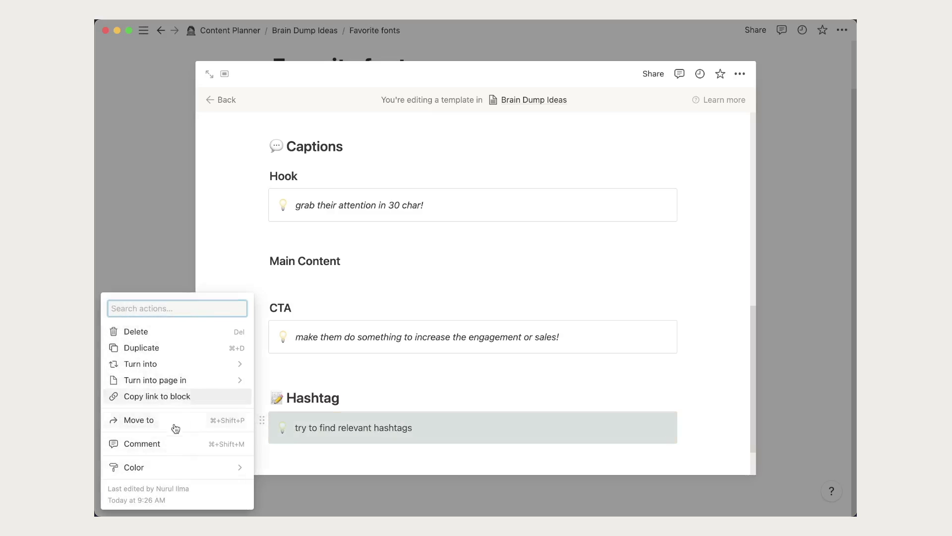
{"action": "left_click", "coordinate": [320, 419]}
{"action": "left_click", "coordinate": [369, 440]}
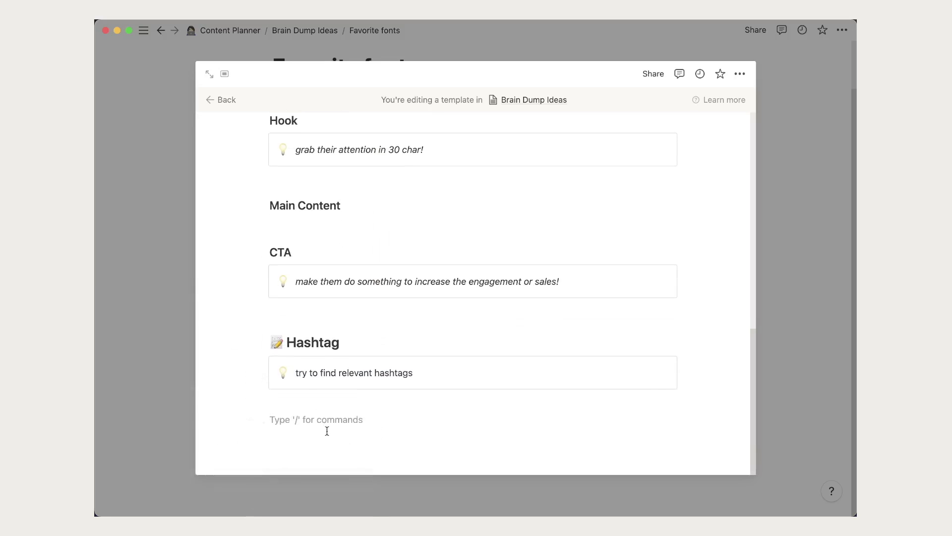
Step: Check the template's Status options, leaving it at Not started
{"action": "scroll", "coordinate": [499, 355], "scroll_direction": "up", "scroll_amount": 5}
{"action": "scroll", "coordinate": [501, 366], "scroll_direction": "up", "scroll_amount": 8}
{"action": "scroll", "coordinate": [504, 371], "scroll_direction": "down", "scroll_amount": 10}
{"action": "scroll", "coordinate": [457, 335], "scroll_direction": "up", "scroll_amount": 10}
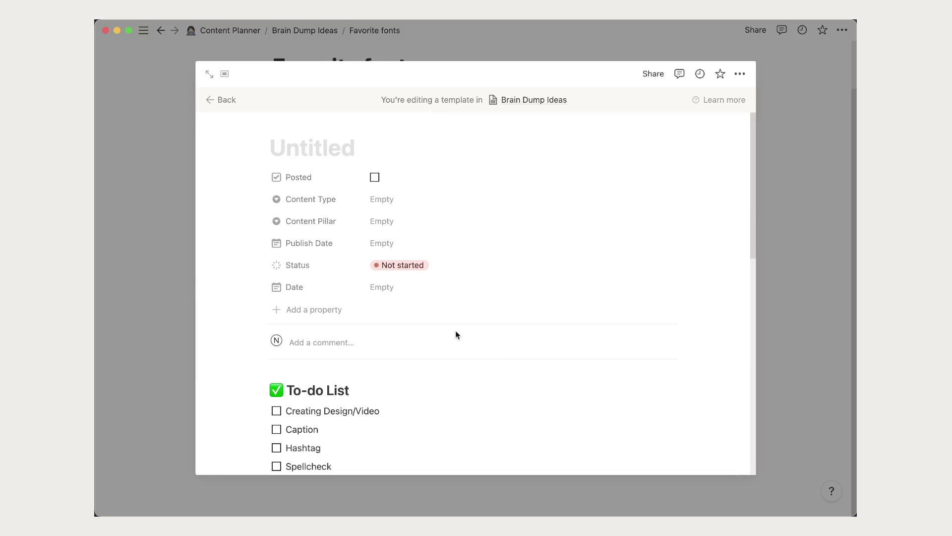
{"action": "left_click", "coordinate": [391, 266]}
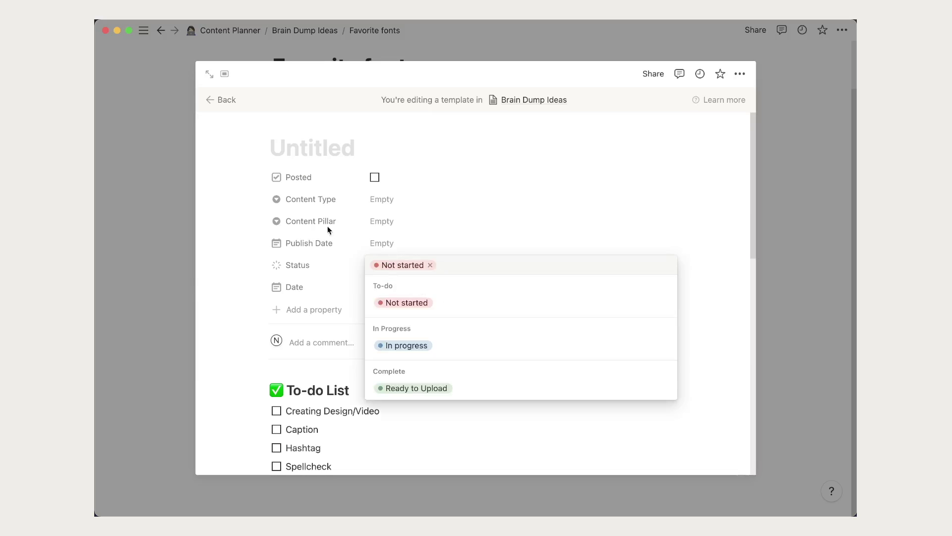
{"action": "left_click", "coordinate": [324, 149]}
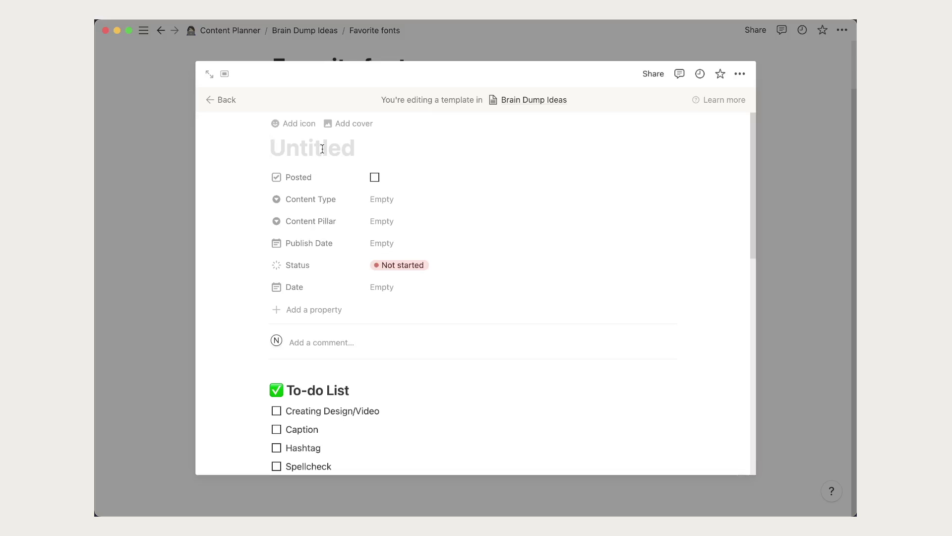
Step: Title the template 'Instagram Post' with a purple square icon and return to Favorite fonts
{"action": "type", "text": "Instagram"}
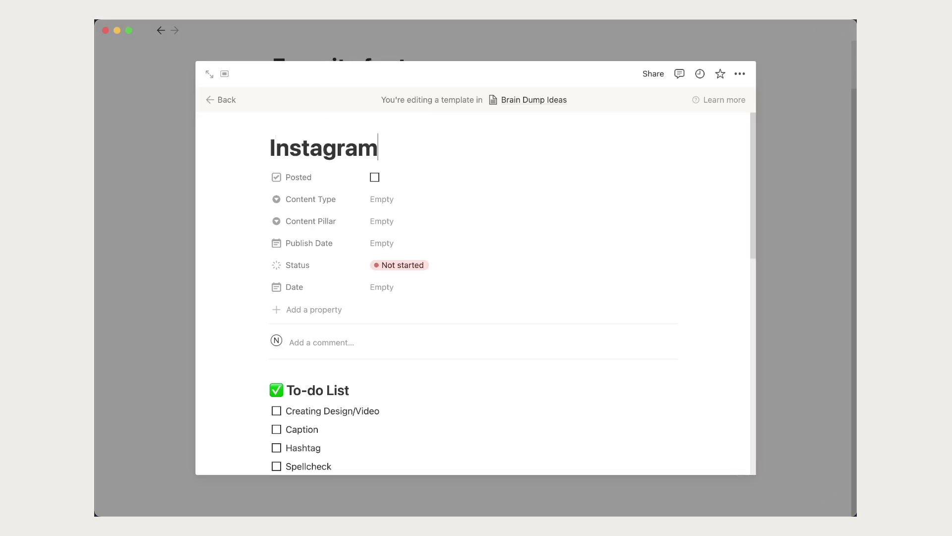
{"action": "type", "text": " Post"}
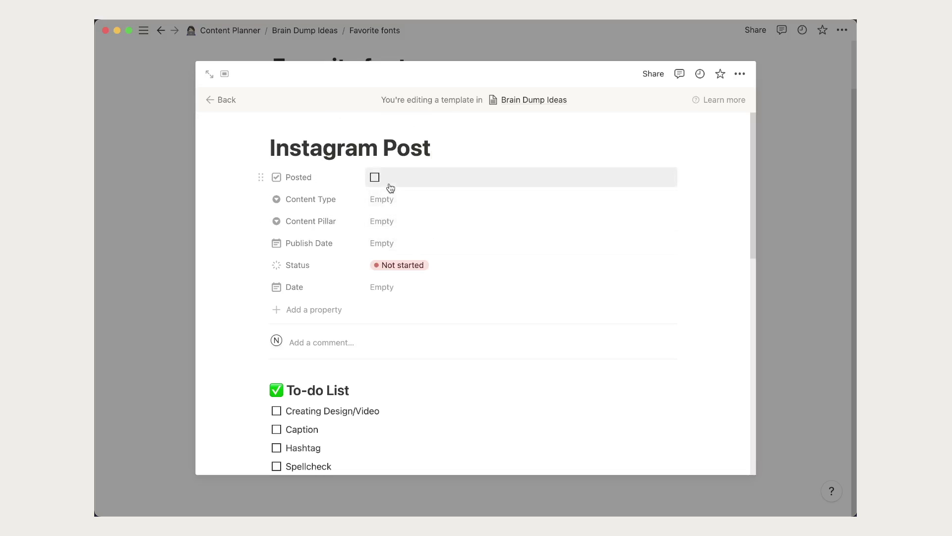
{"action": "left_click", "coordinate": [283, 123]}
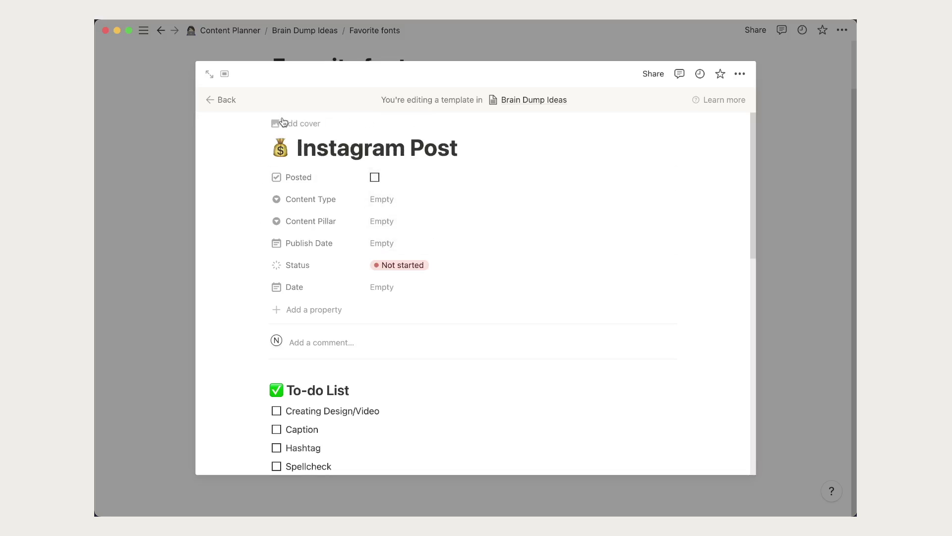
{"action": "left_click", "coordinate": [280, 148]}
{"action": "left_click", "coordinate": [176, 241]}
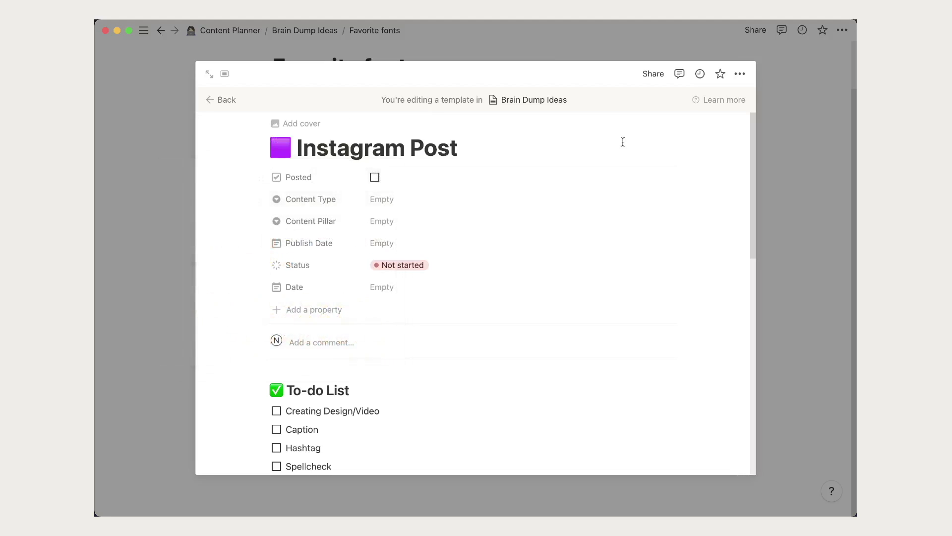
{"action": "left_click", "coordinate": [225, 100]}
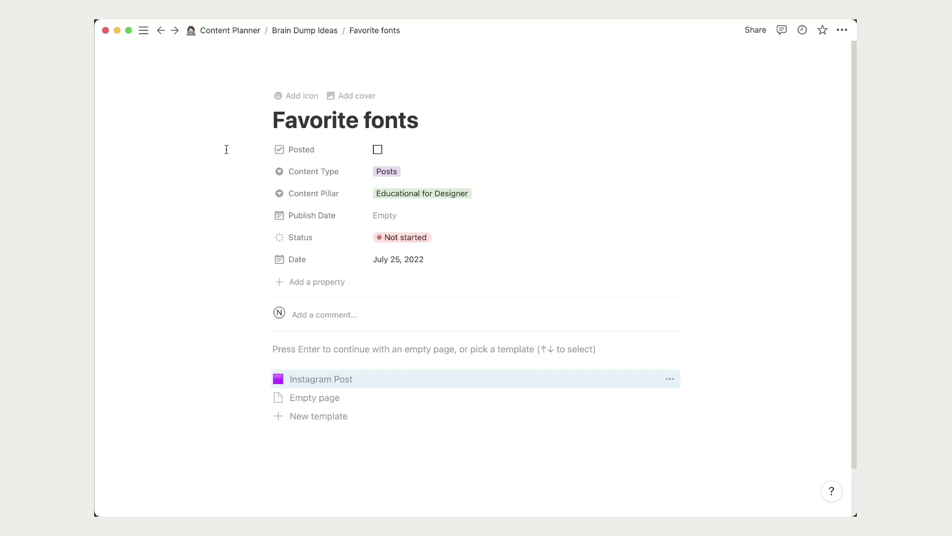
Step: Apply Instagram Post to Favorite fonts, adding the To-do List, Inspirations, Content and Captions sections
{"action": "left_click", "coordinate": [333, 386]}
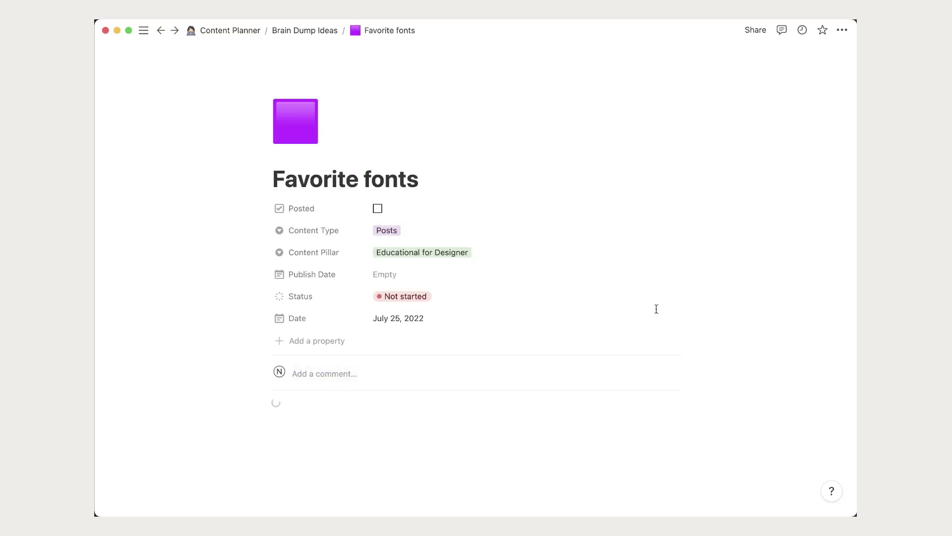
{"action": "scroll", "coordinate": [350, 349], "scroll_direction": "down", "scroll_amount": 3}
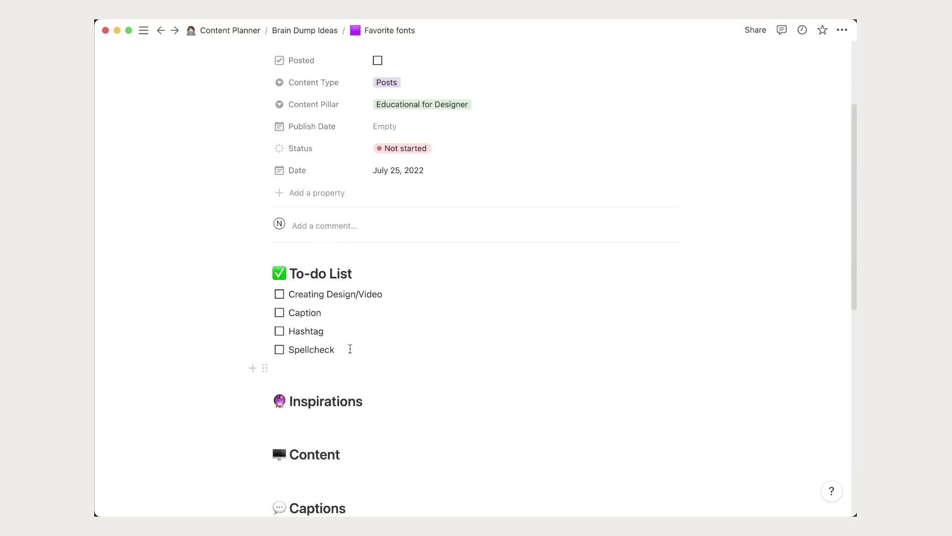
{"action": "scroll", "coordinate": [293, 379], "scroll_direction": "down", "scroll_amount": 5}
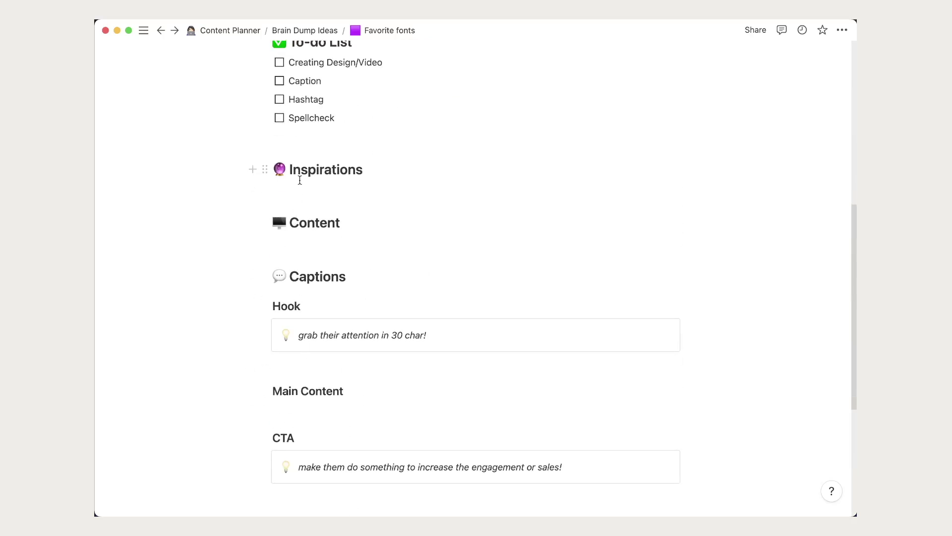
{"action": "left_click", "coordinate": [360, 190]}
{"action": "scroll", "coordinate": [310, 169], "scroll_direction": "up", "scroll_amount": 8}
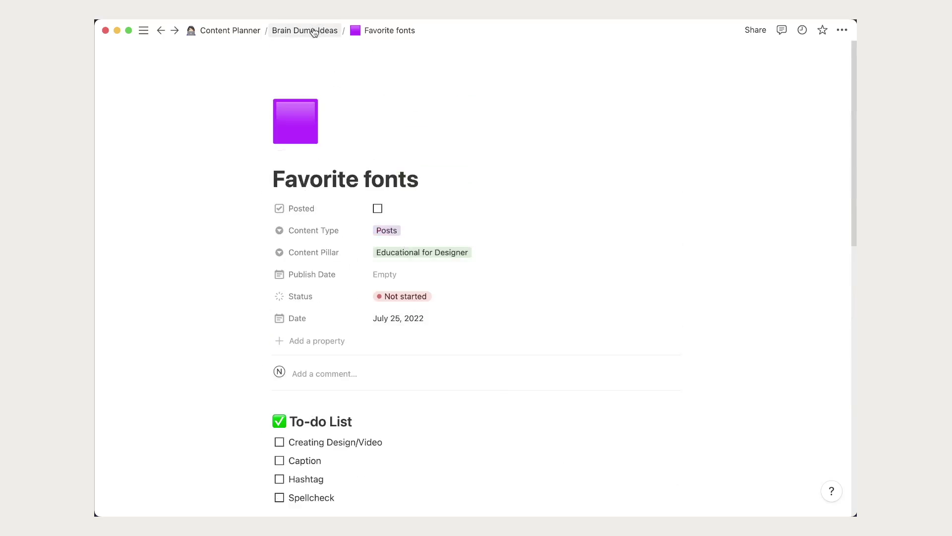
{"action": "scroll", "coordinate": [352, 304], "scroll_direction": "down", "scroll_amount": 7}
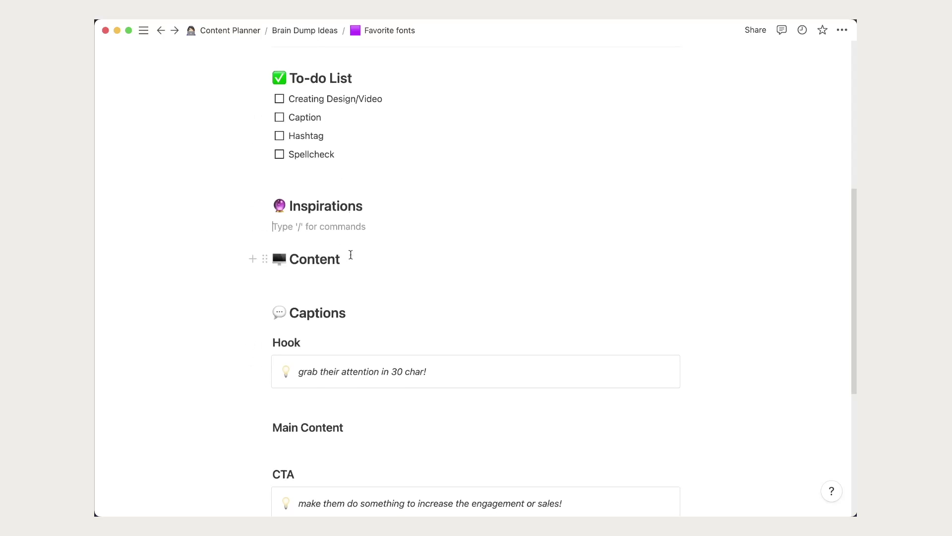
Step: Go to Content Planner and drag Favorite fonts onto July 26 in the Content Calendar
{"action": "left_click", "coordinate": [311, 32]}
{"action": "left_click", "coordinate": [239, 31]}
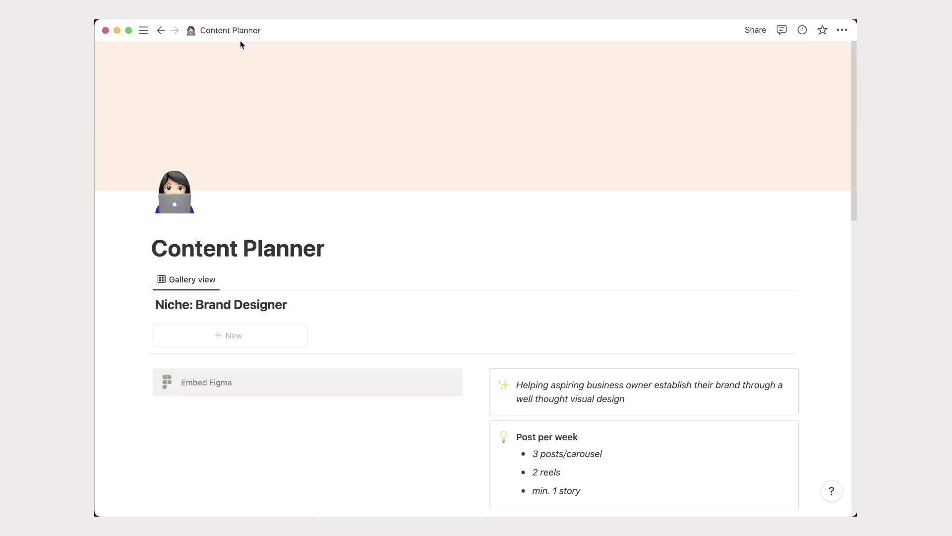
{"action": "scroll", "coordinate": [362, 313], "scroll_direction": "down", "scroll_amount": 10}
{"action": "scroll", "coordinate": [362, 316], "scroll_direction": "down", "scroll_amount": 5}
{"action": "scroll", "coordinate": [361, 316], "scroll_direction": "up", "scroll_amount": 5}
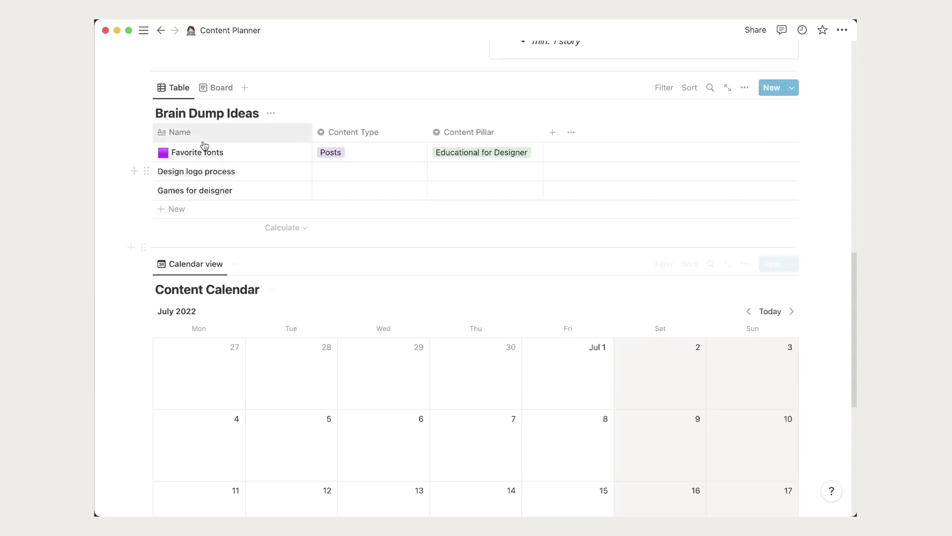
{"action": "mouse_move", "coordinate": [146, 152]}
{"action": "left_mouse_down"}
{"action": "mouse_move", "coordinate": [409, 287]}
{"action": "mouse_move", "coordinate": [281, 373]}
{"action": "left_mouse_up"}
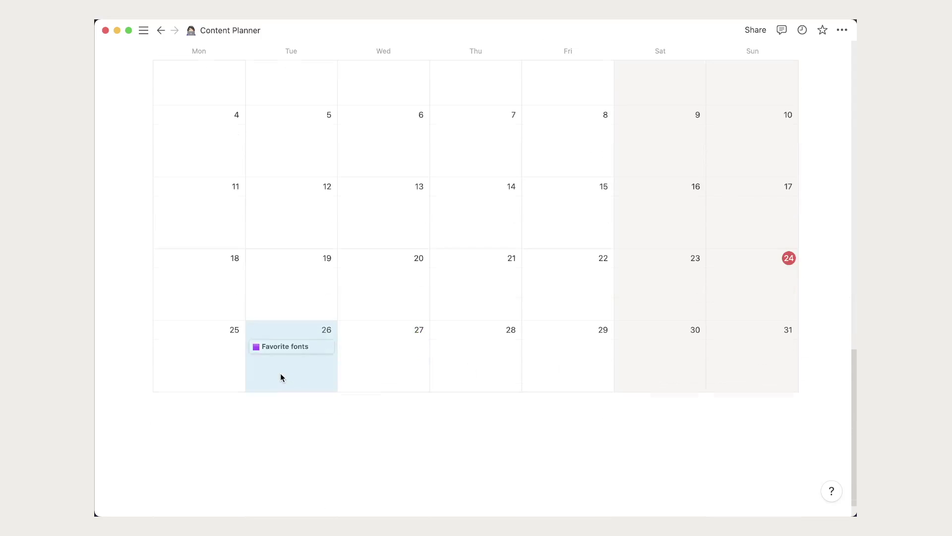
Step: Open the Favorite fonts entry in a preview and review its properties and To-do List
{"action": "left_click", "coordinate": [286, 347]}
{"action": "scroll", "coordinate": [294, 219], "scroll_direction": "down", "scroll_amount": 5}
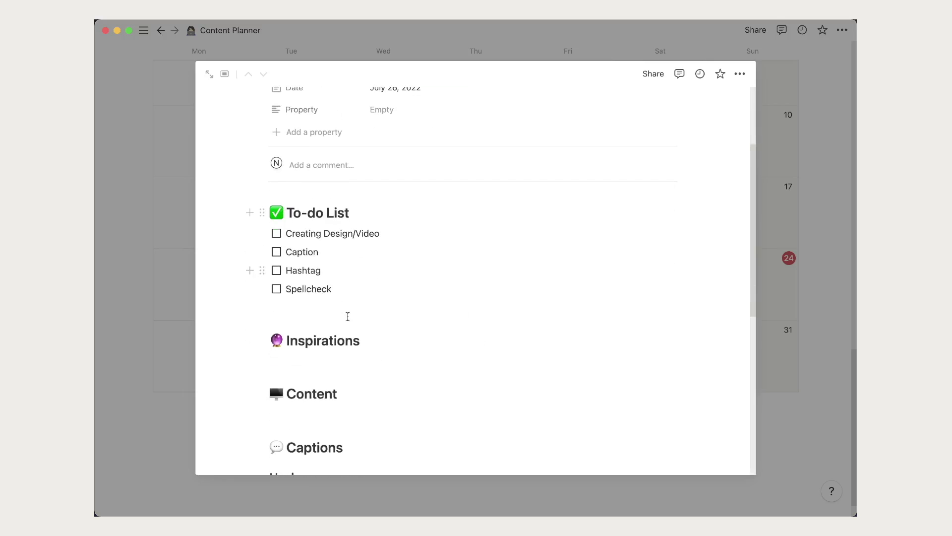
{"action": "scroll", "coordinate": [348, 316], "scroll_direction": "down", "scroll_amount": 10}
{"action": "scroll", "coordinate": [347, 317], "scroll_direction": "up", "scroll_amount": 5}
{"action": "scroll", "coordinate": [350, 319], "scroll_direction": "up", "scroll_amount": 10}
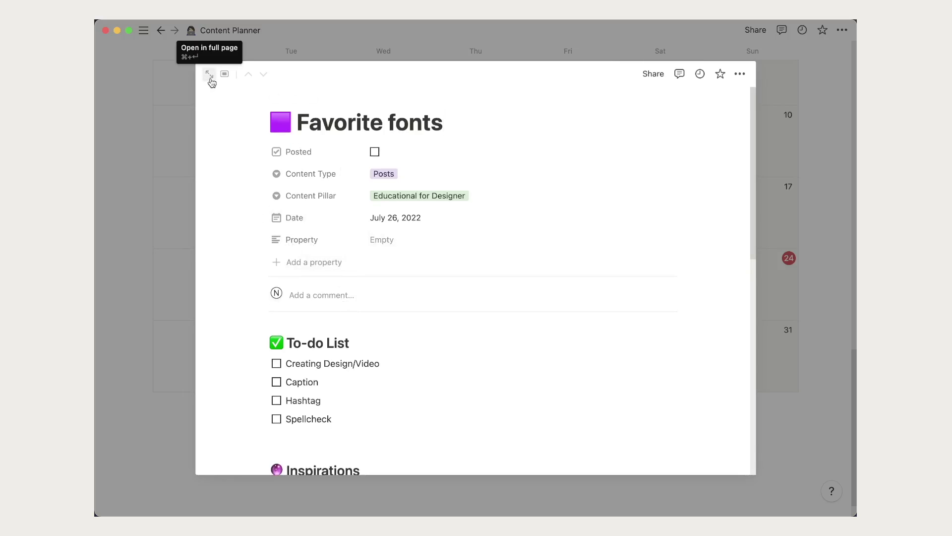
Step: Change the Property field to a Status type, color Not started red, and rename Done
{"action": "left_click", "coordinate": [263, 237]}
{"action": "left_click", "coordinate": [299, 276]}
{"action": "left_click", "coordinate": [406, 289]}
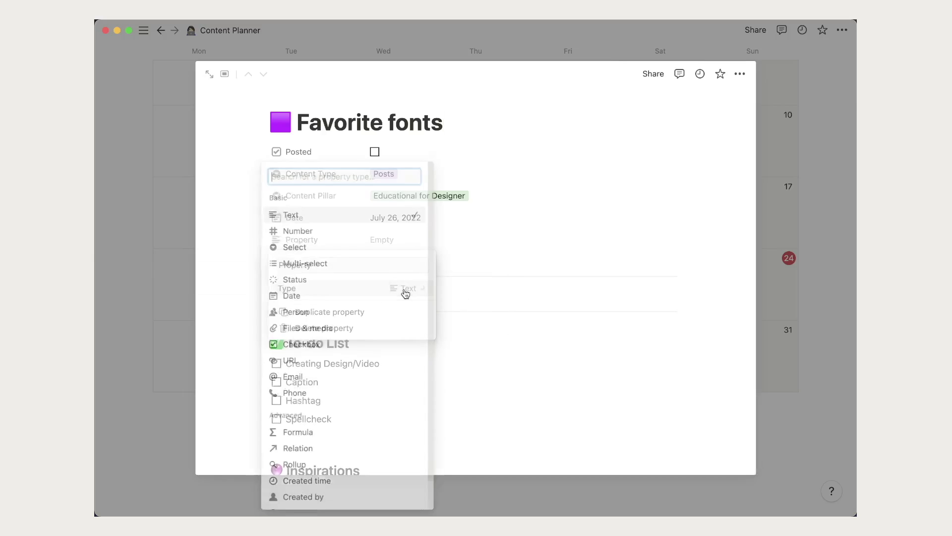
{"action": "left_click", "coordinate": [315, 281]}
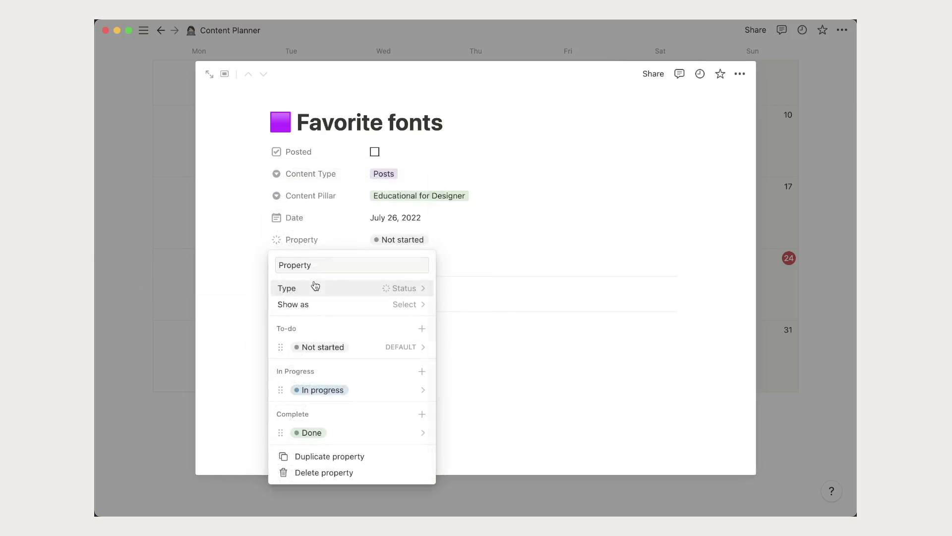
{"action": "left_click", "coordinate": [354, 351]}
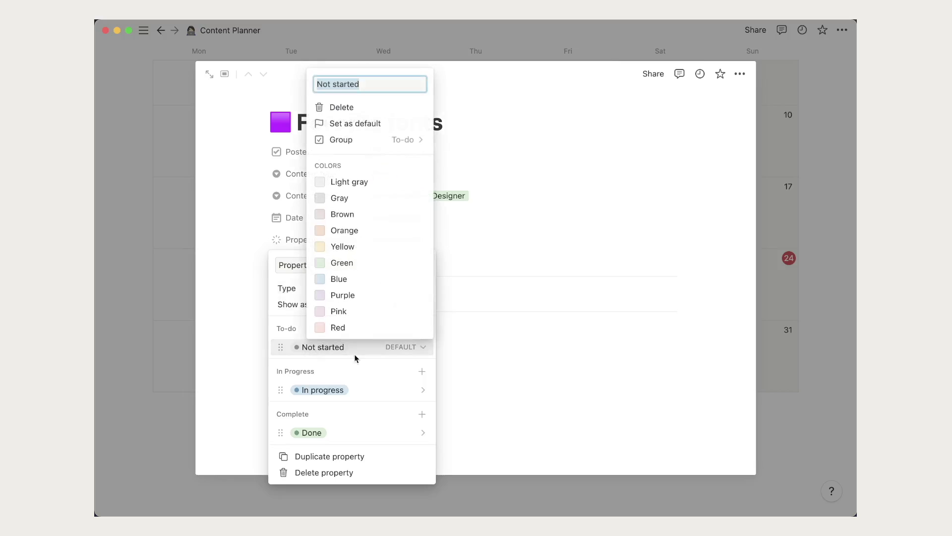
{"action": "left_click", "coordinate": [339, 331]}
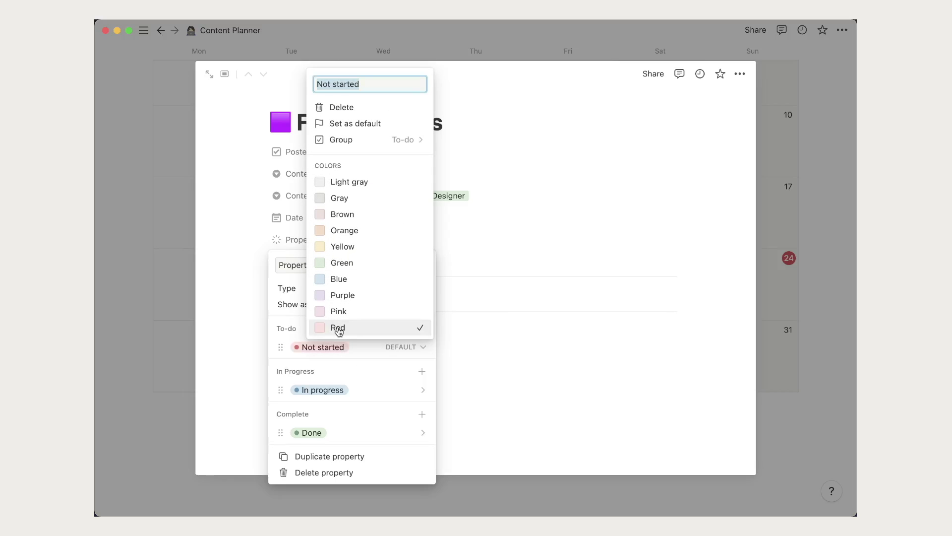
{"action": "left_click", "coordinate": [284, 339]}
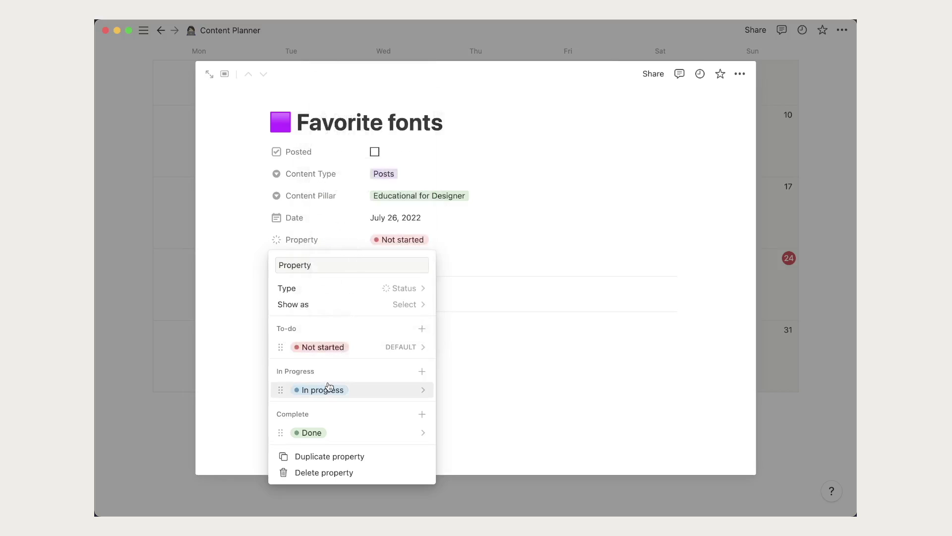
{"action": "left_click", "coordinate": [318, 438]}
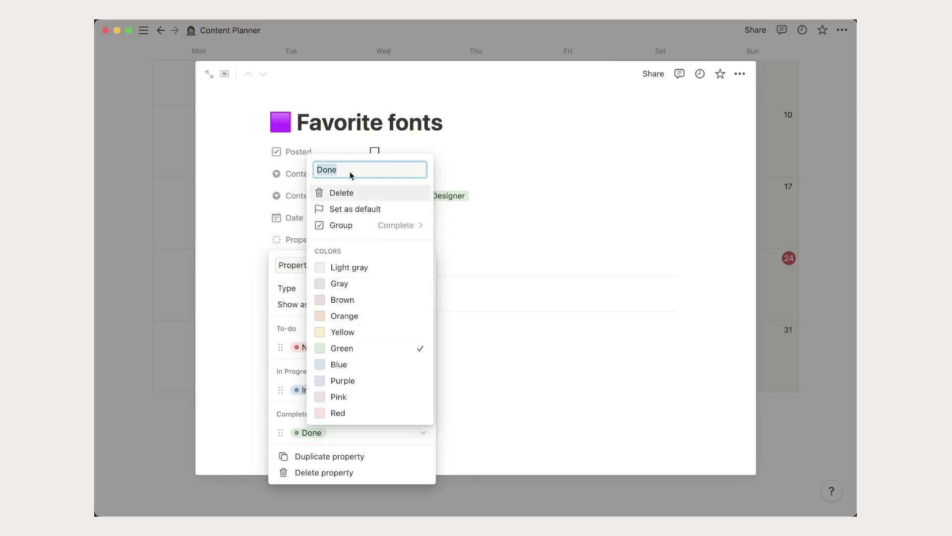
{"action": "type", "text": "Ready to Upload"}
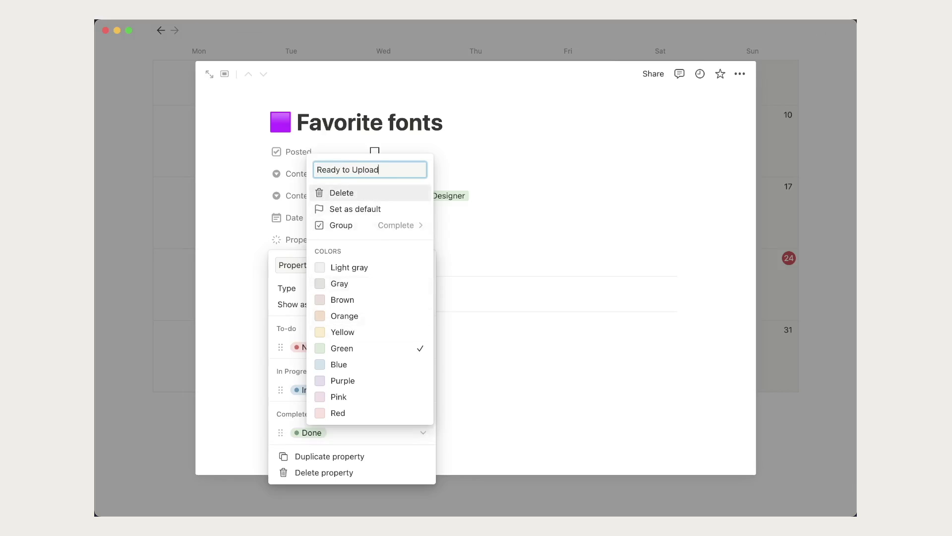
{"action": "key", "text": "Escape"}
{"action": "key", "text": "Escape"}
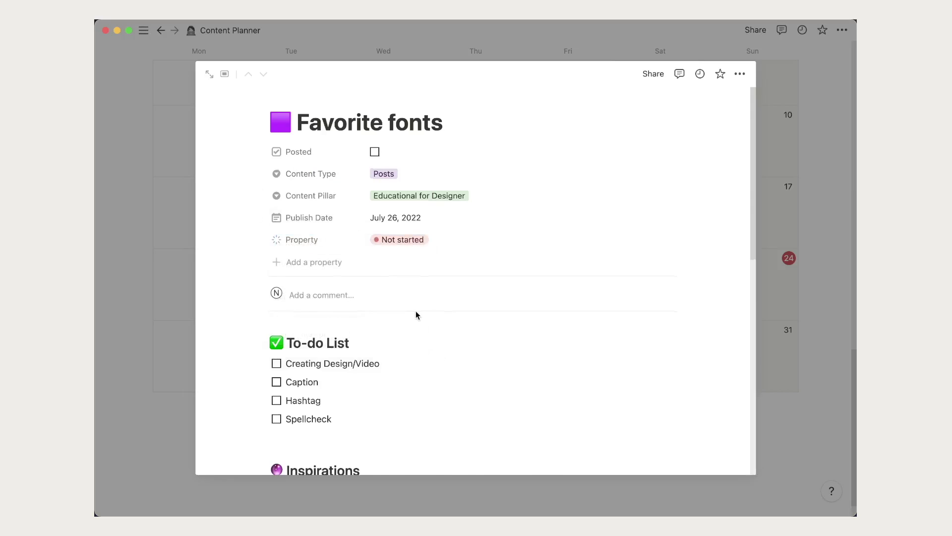
{"action": "scroll", "coordinate": [416, 310], "scroll_direction": "down", "scroll_amount": 10}
Step: Close the Favorite fonts preview and add a new Content Calendar entry on July 27
{"action": "scroll", "coordinate": [416, 311], "scroll_direction": "down", "scroll_amount": 3}
{"action": "left_click", "coordinate": [151, 241]}
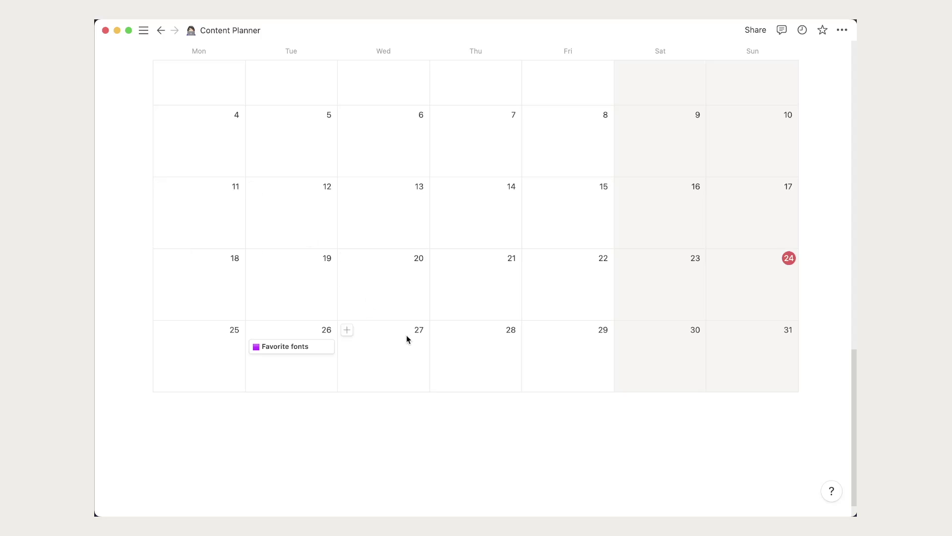
{"action": "left_click", "coordinate": [347, 330]}
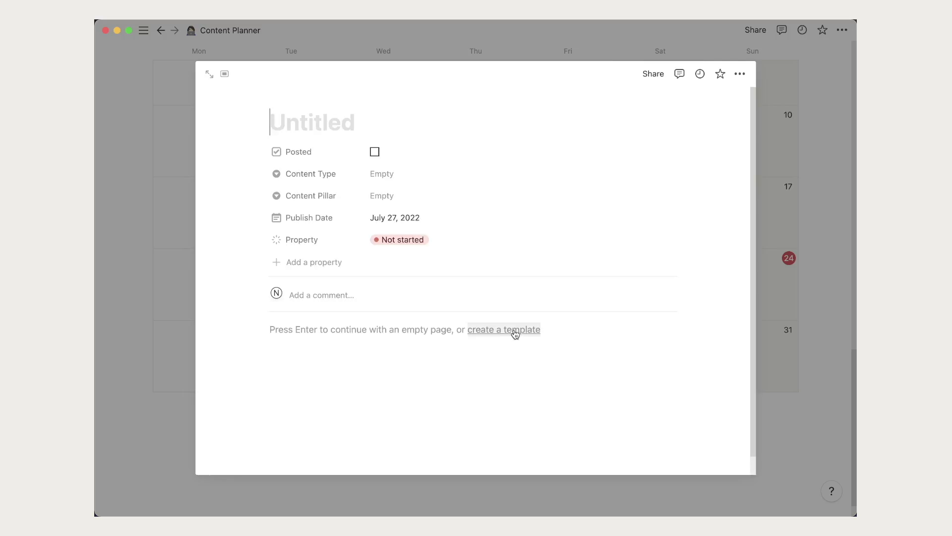
{"action": "left_click", "coordinate": [823, 328]}
{"action": "scroll", "coordinate": [316, 338], "scroll_direction": "down", "scroll_amount": 2}
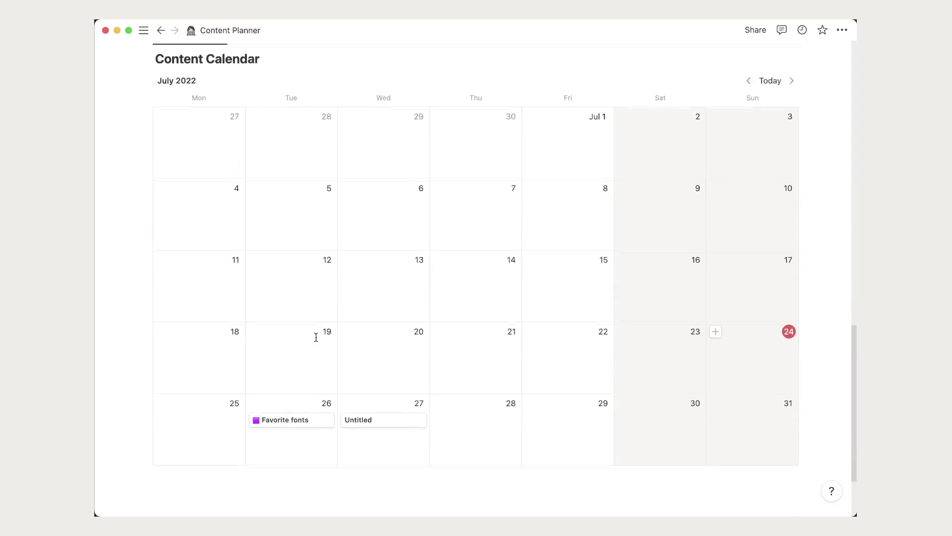
{"action": "scroll", "coordinate": [316, 336], "scroll_direction": "up", "scroll_amount": 10}
Step: Select the Instagram Post template's blocks from To-do List through Content to copy them
{"action": "left_click", "coordinate": [176, 319]}
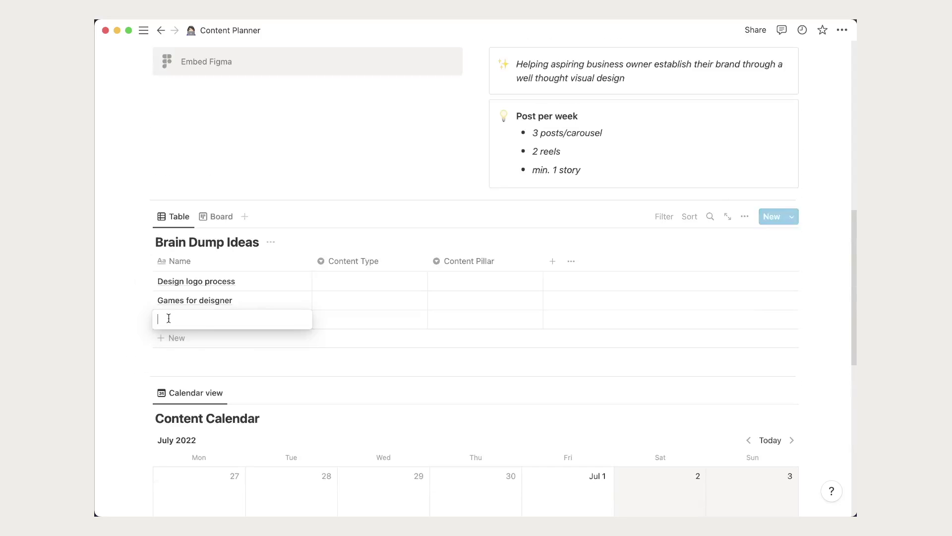
{"action": "key", "text": "Escape"}
{"action": "left_click", "coordinate": [298, 321]}
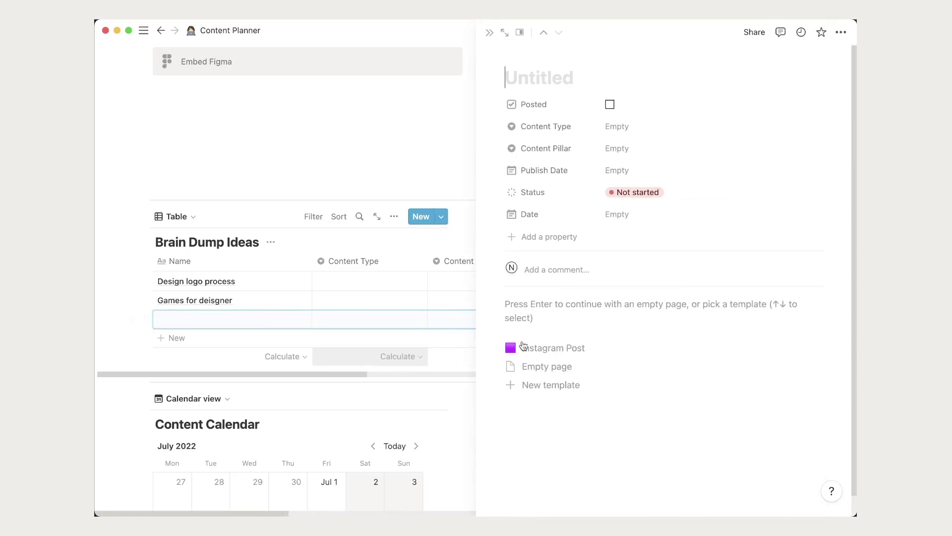
{"action": "left_click", "coordinate": [815, 348]}
{"action": "left_click", "coordinate": [716, 330]}
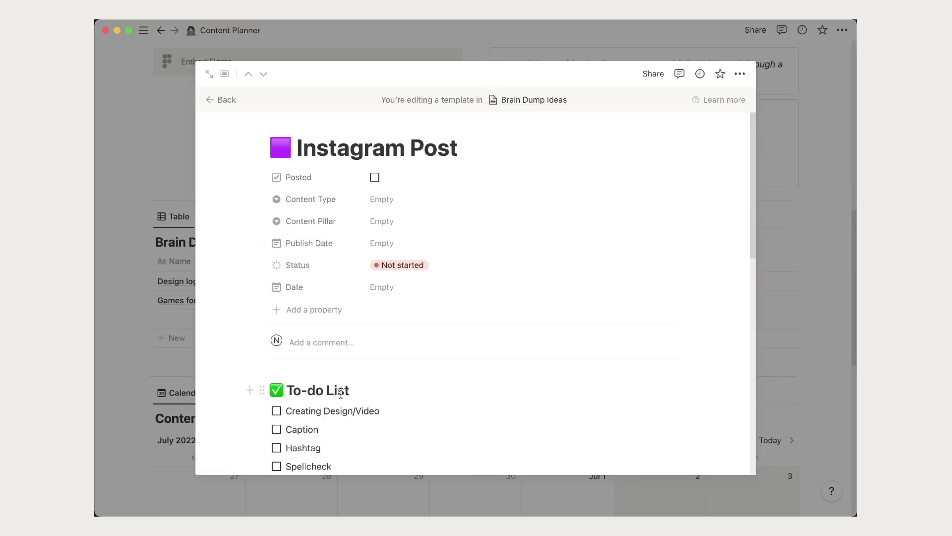
{"action": "scroll", "coordinate": [297, 317], "scroll_direction": "down", "scroll_amount": 7}
{"action": "scroll", "coordinate": [422, 297], "scroll_direction": "up", "scroll_amount": 3}
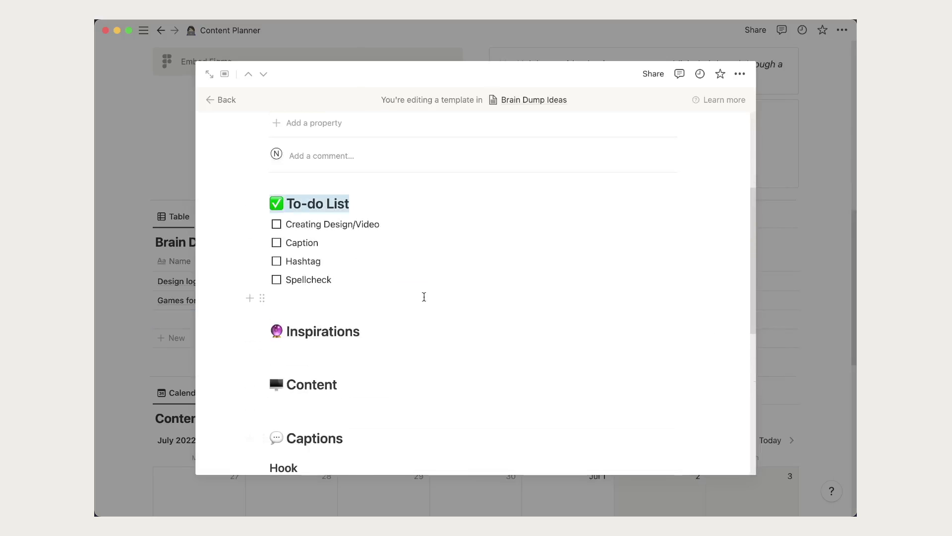
{"action": "left_click_drag", "start_coordinate": [383, 436], "coordinate": [274, 249]}
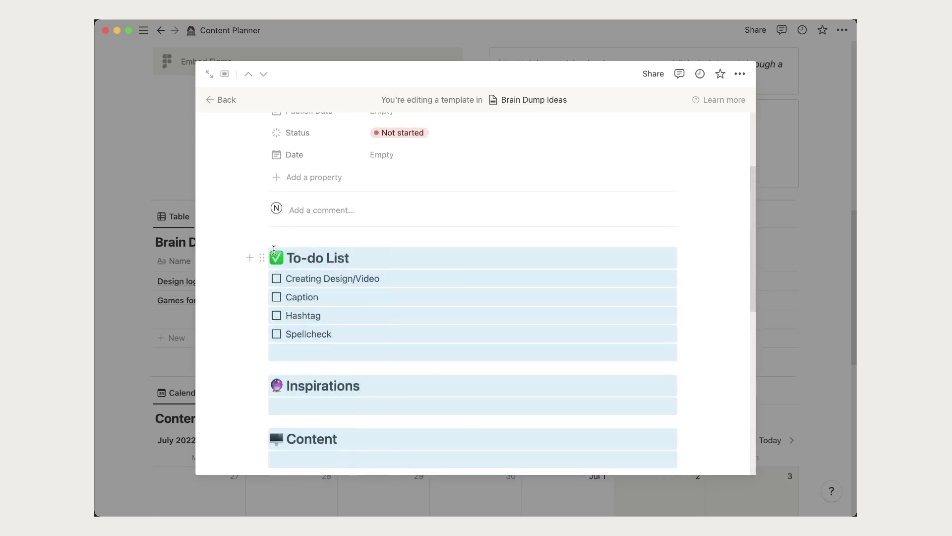
{"action": "left_click", "coordinate": [790, 250]}
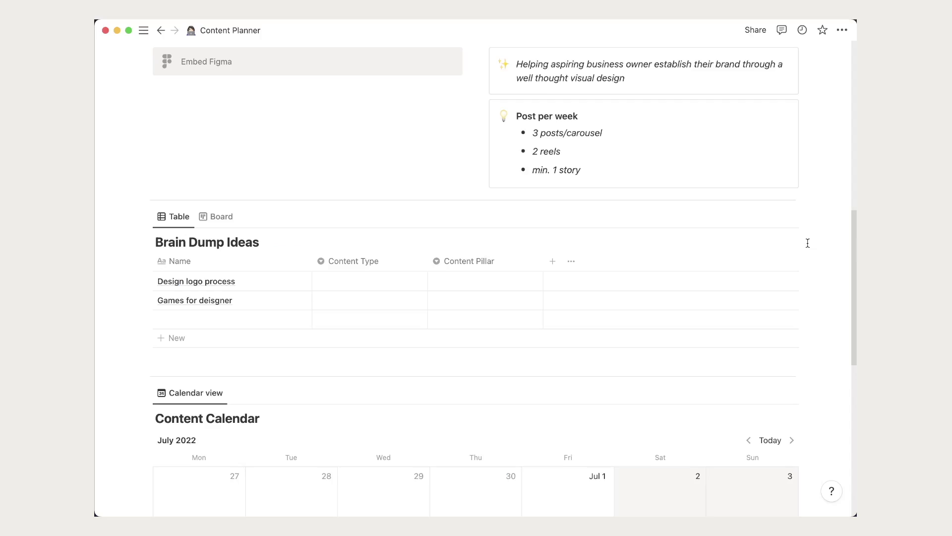
{"action": "scroll", "coordinate": [809, 252], "scroll_direction": "down", "scroll_amount": 8}
Step: Create a new Content Calendar template and paste the copied blocks into it
{"action": "left_click", "coordinate": [375, 320]}
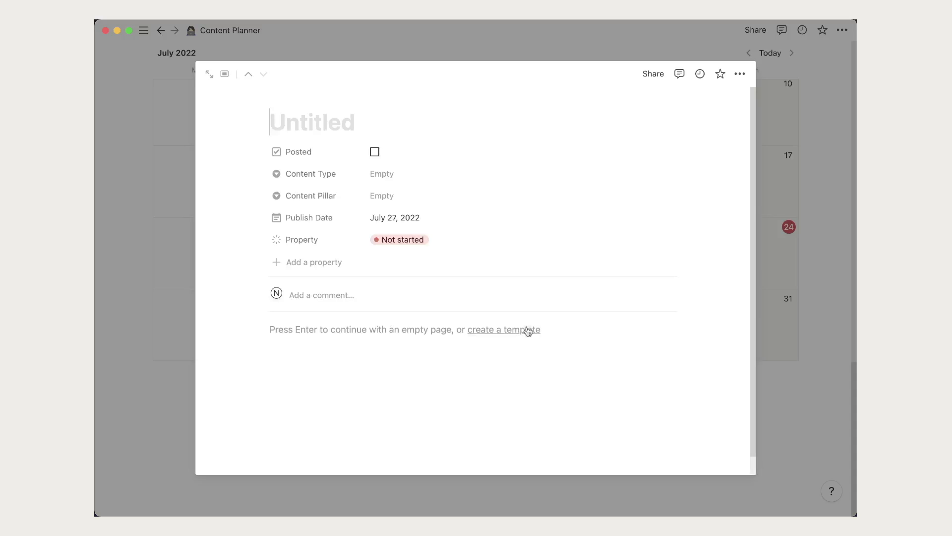
{"action": "left_click", "coordinate": [521, 330]}
{"action": "left_click", "coordinate": [356, 355]}
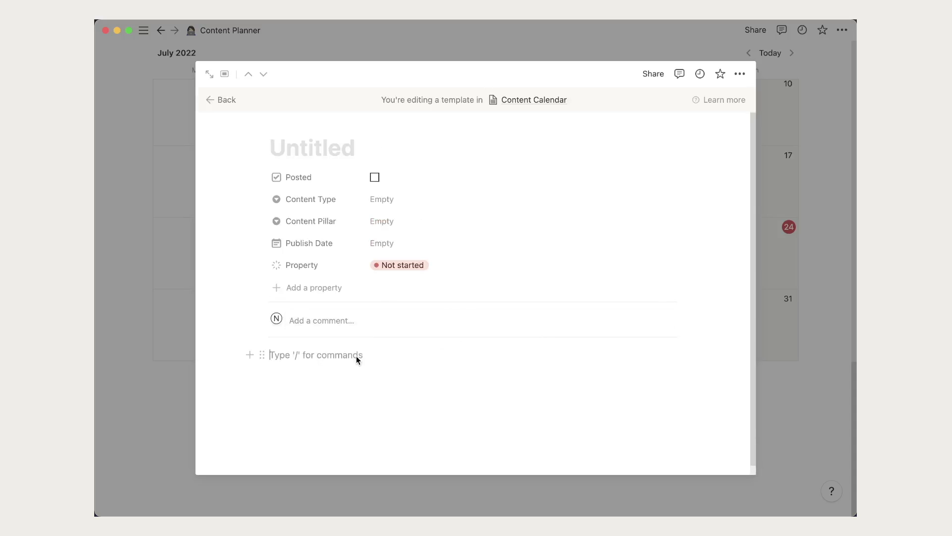
{"action": "key", "text": "ctrl+v"}
{"action": "left_click", "coordinate": [512, 481]}
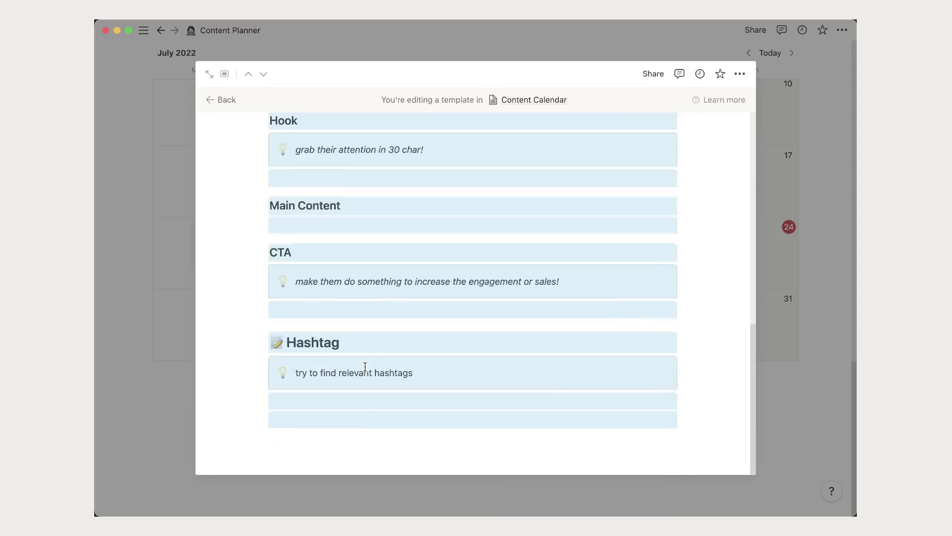
{"action": "scroll", "coordinate": [366, 365], "scroll_direction": "up", "scroll_amount": 10}
{"action": "scroll", "coordinate": [365, 367], "scroll_direction": "up", "scroll_amount": 1}
Step: Title the new template 'Instagram Post' with a purple square icon
{"action": "left_click", "coordinate": [278, 149]}
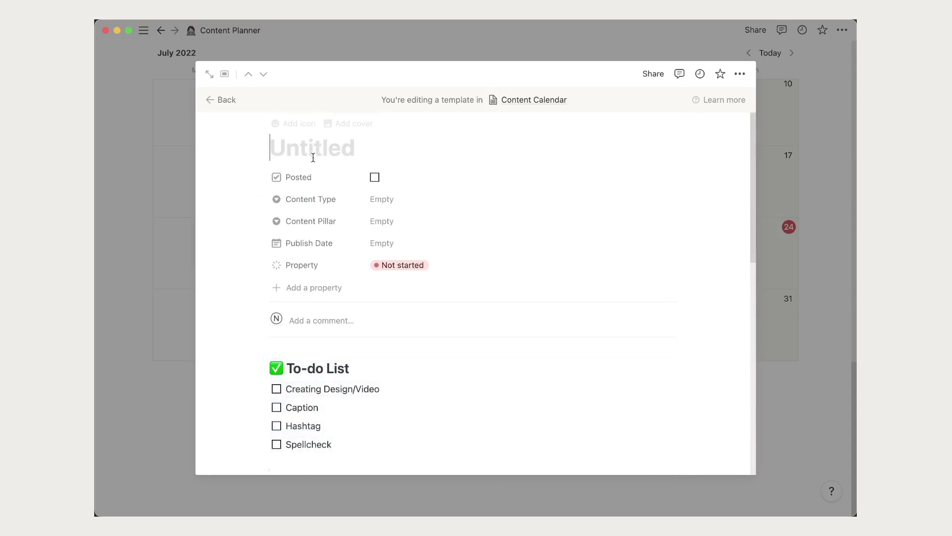
{"action": "type", "text": "Instagram Post"}
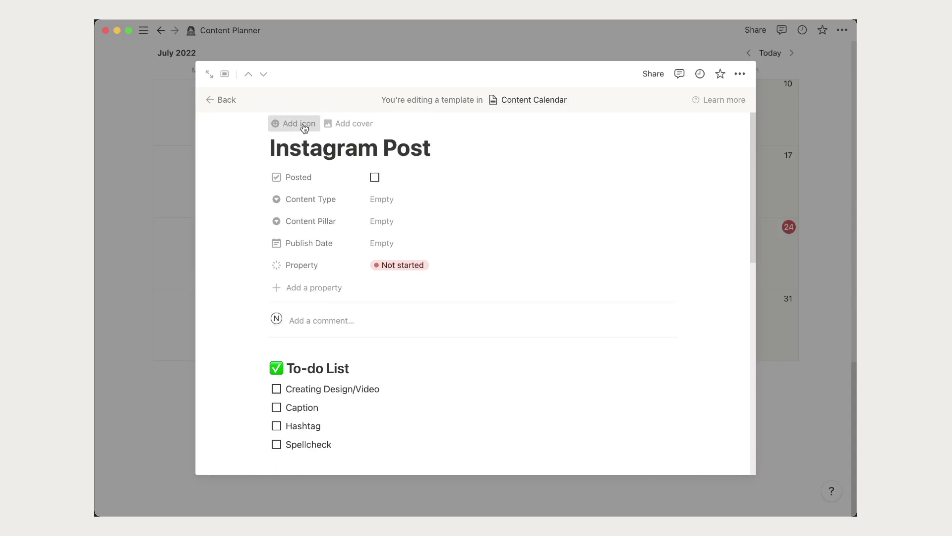
{"action": "left_click", "coordinate": [303, 124]}
{"action": "left_click", "coordinate": [280, 148]}
{"action": "left_click", "coordinate": [174, 240]}
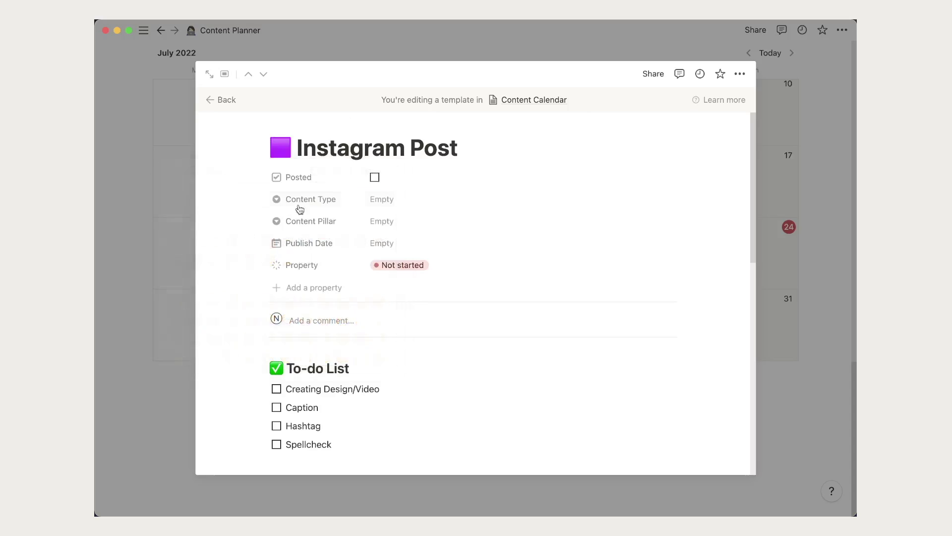
Step: Review the template's To-do List, Captions and Hashtag sections and leave the template editor
{"action": "scroll", "coordinate": [523, 215], "scroll_direction": "down", "scroll_amount": 10}
{"action": "scroll", "coordinate": [523, 217], "scroll_direction": "up", "scroll_amount": 10}
{"action": "scroll", "coordinate": [524, 221], "scroll_direction": "down", "scroll_amount": 10}
{"action": "scroll", "coordinate": [523, 217], "scroll_direction": "down", "scroll_amount": 1}
{"action": "scroll", "coordinate": [523, 214], "scroll_direction": "up", "scroll_amount": 10}
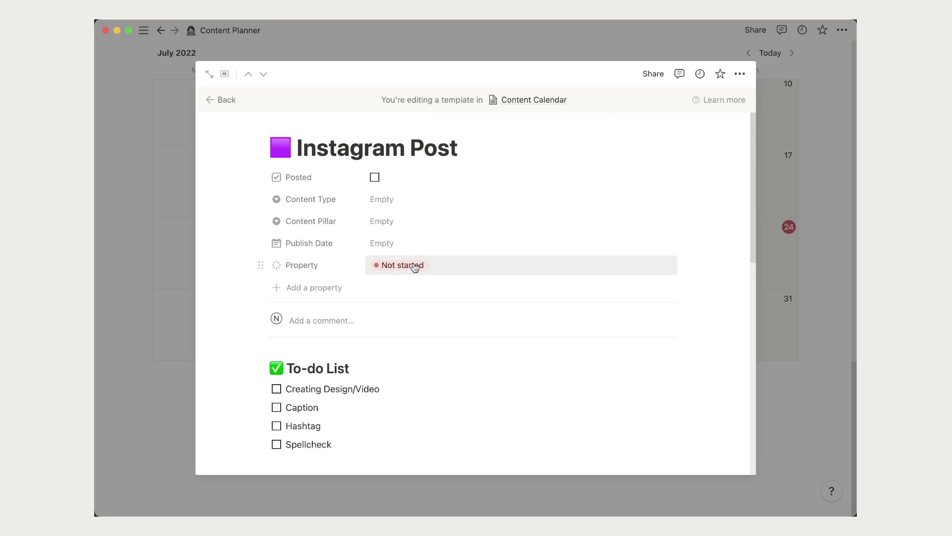
{"action": "mouse_move", "coordinate": [364, 148]}
{"action": "left_click_drag", "start_coordinate": [336, 153], "coordinate": [412, 153]}
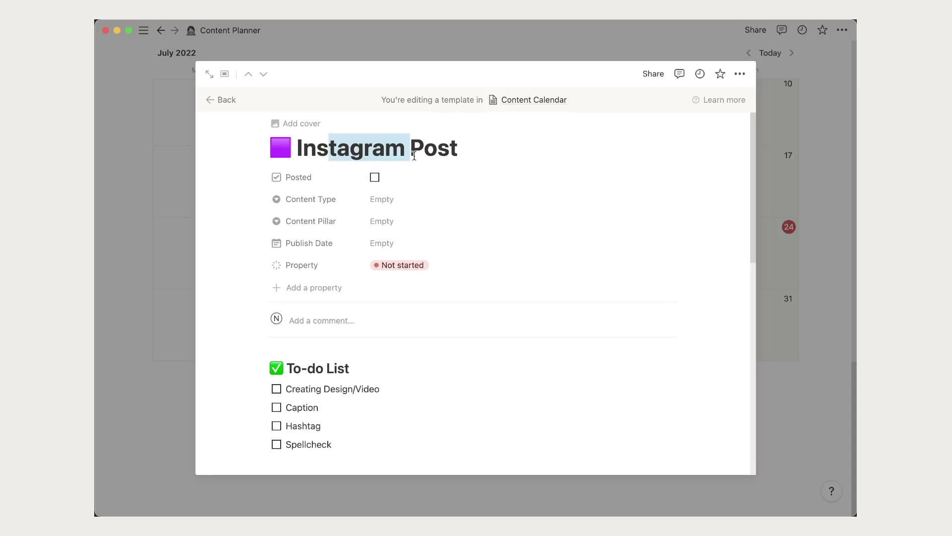
{"action": "scroll", "coordinate": [388, 260], "scroll_direction": "down", "scroll_amount": 3}
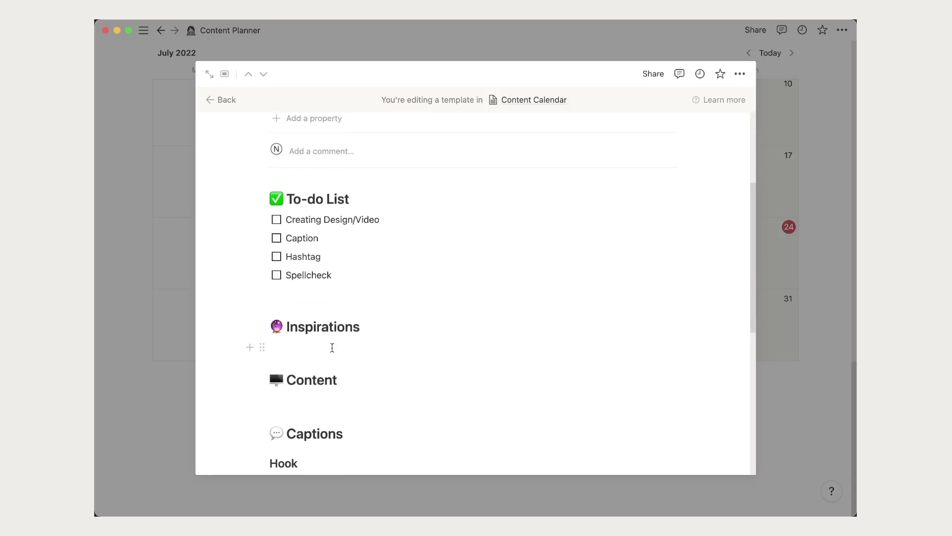
{"action": "scroll", "coordinate": [380, 256], "scroll_direction": "down", "scroll_amount": 5}
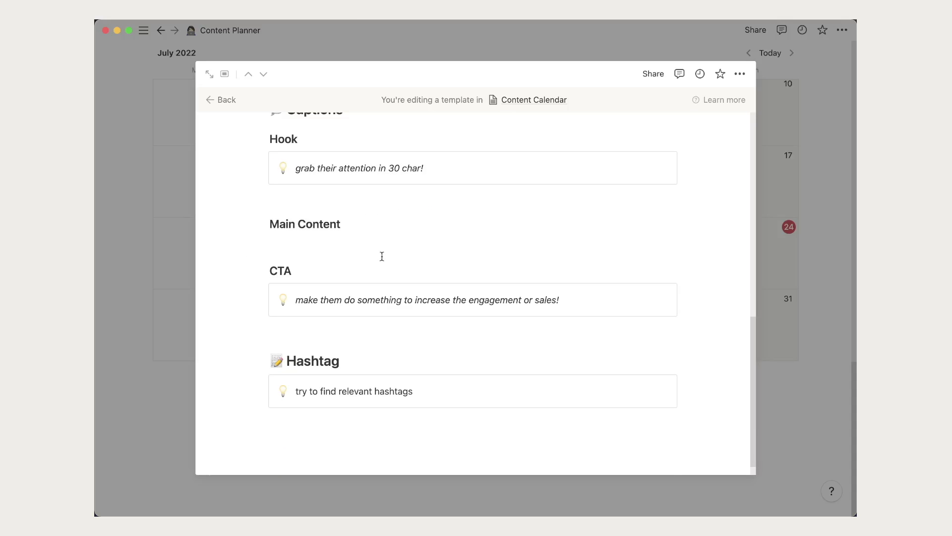
{"action": "left_click", "coordinate": [221, 100]}
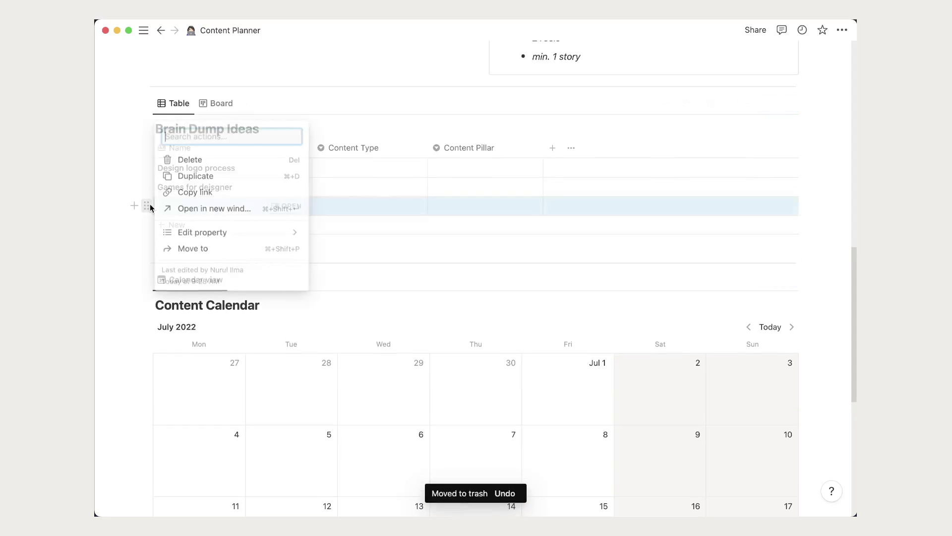
Step: Delete the empty row from the Brain Dump Ideas database
{"action": "left_click", "coordinate": [208, 162]}
{"action": "scroll", "coordinate": [290, 244], "scroll_direction": "down", "scroll_amount": 5}
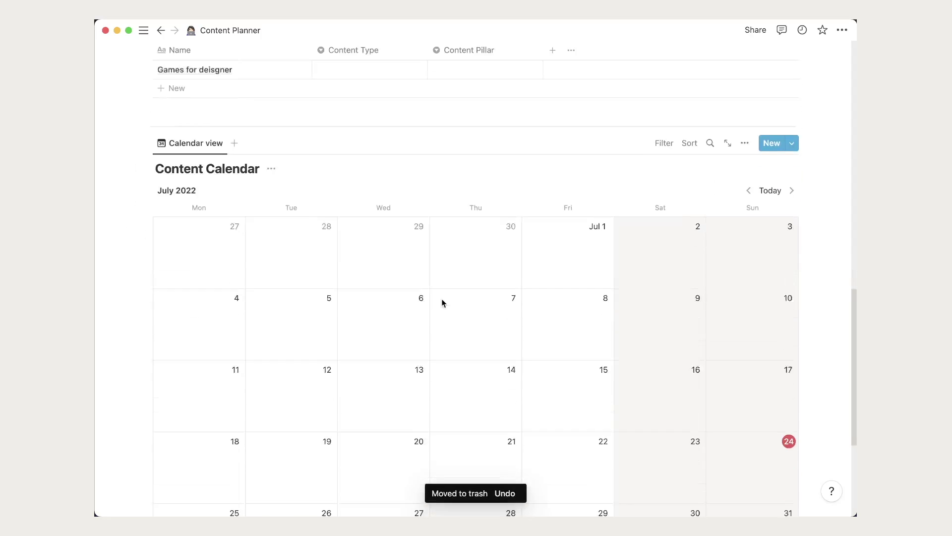
{"action": "scroll", "coordinate": [423, 378], "scroll_direction": "down", "scroll_amount": 5}
{"action": "scroll", "coordinate": [399, 321], "scroll_direction": "up", "scroll_amount": 4}
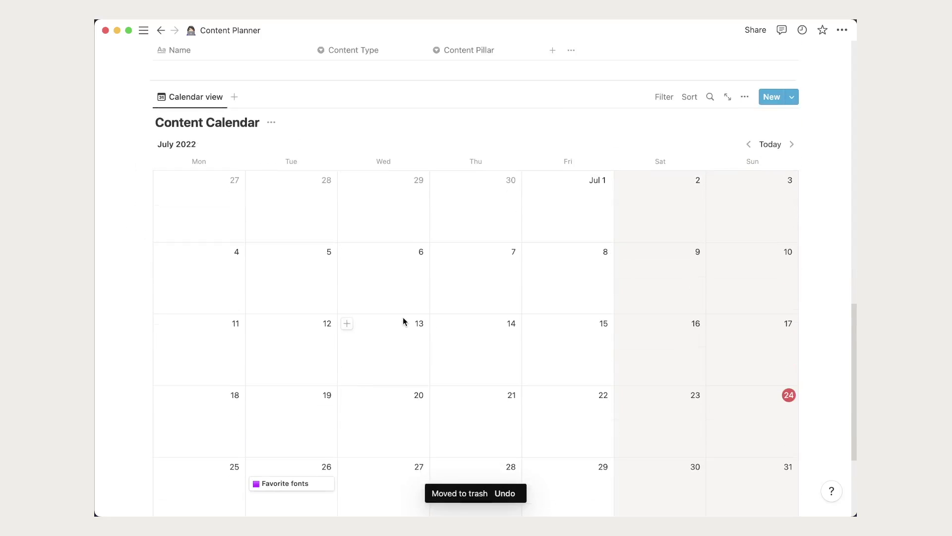
{"action": "scroll", "coordinate": [608, 195], "scroll_direction": "up", "scroll_amount": 5}
{"action": "scroll", "coordinate": [595, 212], "scroll_direction": "down", "scroll_amount": 6}
{"action": "scroll", "coordinate": [689, 159], "scroll_direction": "down", "scroll_amount": 2}
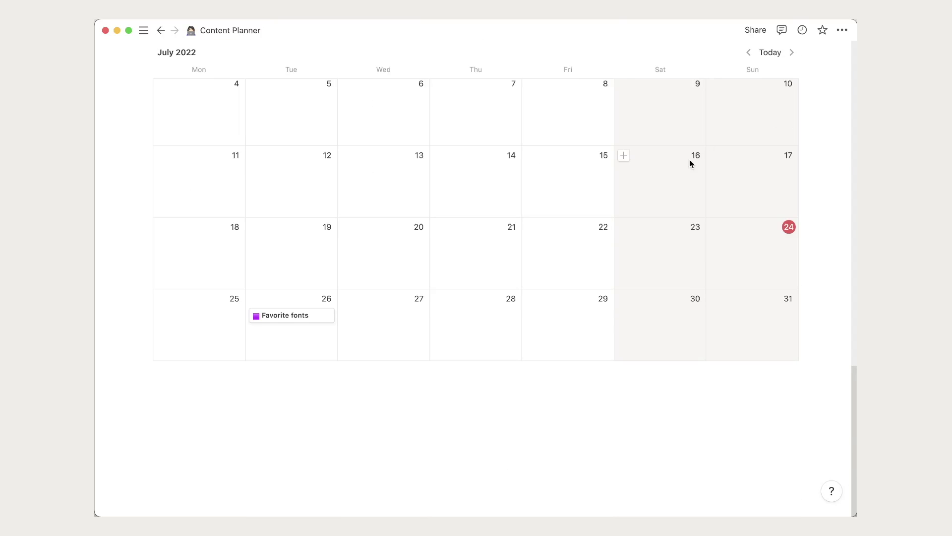
{"action": "scroll", "coordinate": [689, 159], "scroll_direction": "up", "scroll_amount": 3}
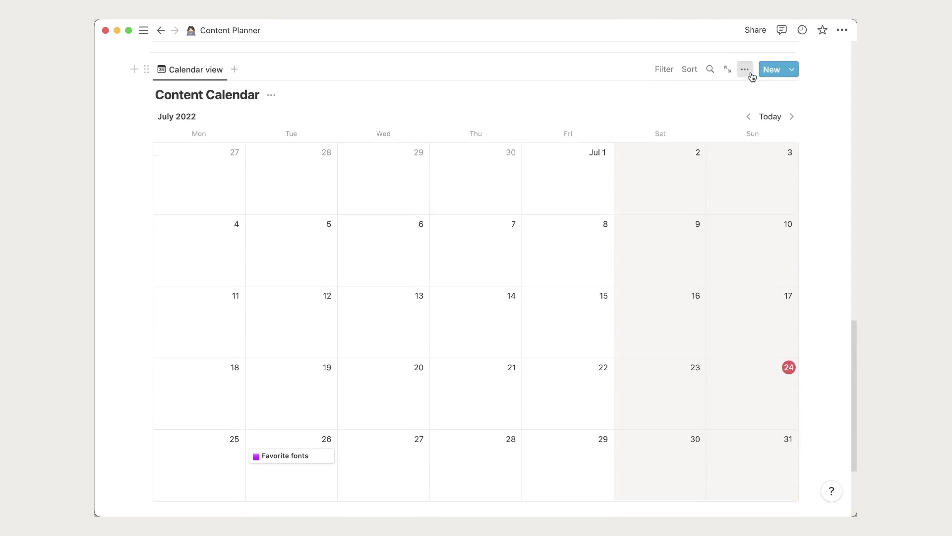
Step: Show the Content Type and Posted properties on the Content Calendar cards
{"action": "left_click", "coordinate": [745, 69]}
{"action": "left_click", "coordinate": [688, 165]}
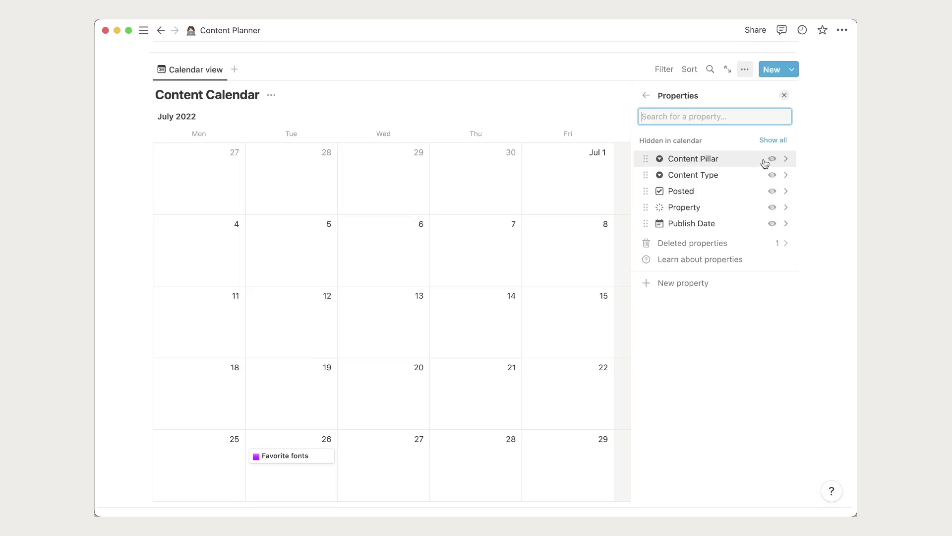
{"action": "left_click", "coordinate": [772, 175]}
{"action": "left_click", "coordinate": [768, 218]}
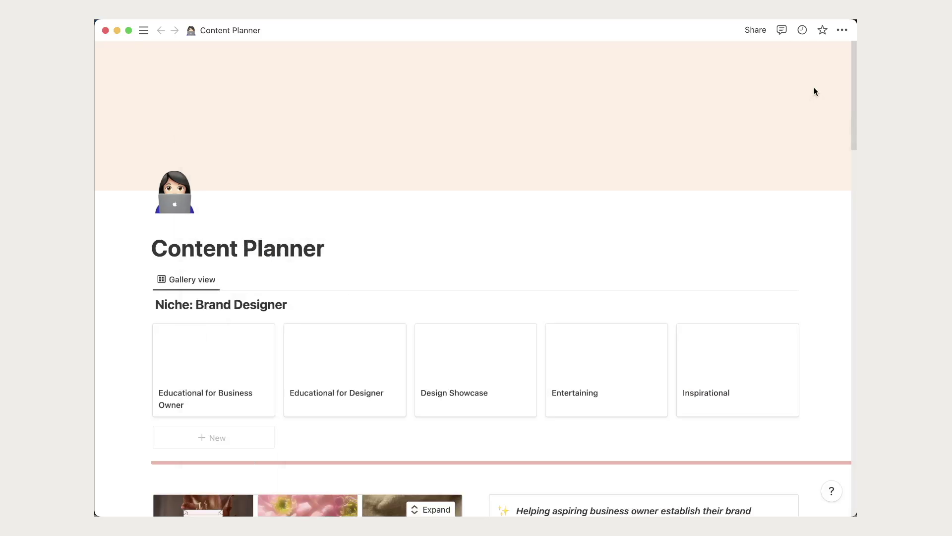
Step: Switch Brain Dump Ideas to its Board view and move the No Content group to the first column
{"action": "scroll", "coordinate": [647, 125], "scroll_direction": "down", "scroll_amount": 2}
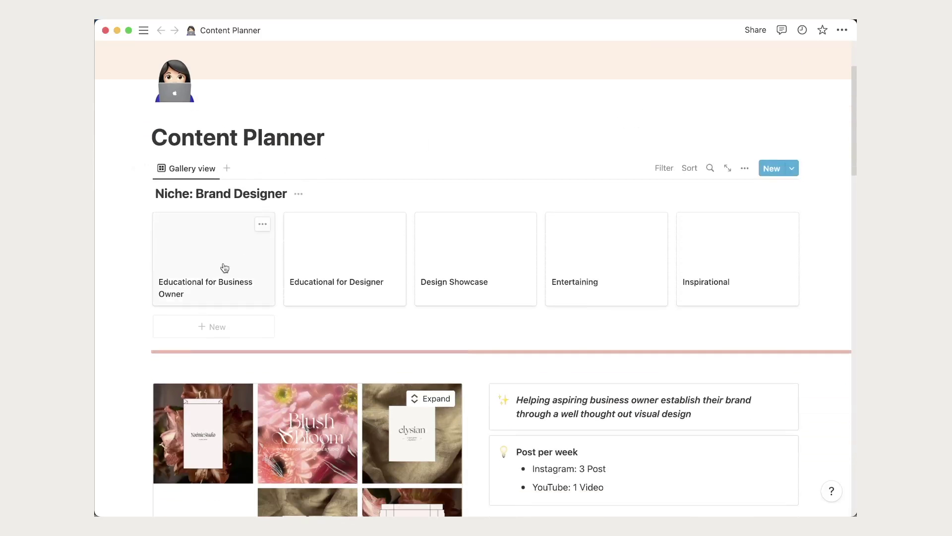
{"action": "scroll", "coordinate": [223, 270], "scroll_direction": "down", "scroll_amount": 2}
{"action": "scroll", "coordinate": [459, 342], "scroll_direction": "down", "scroll_amount": 4}
{"action": "scroll", "coordinate": [324, 207], "scroll_direction": "down", "scroll_amount": 1}
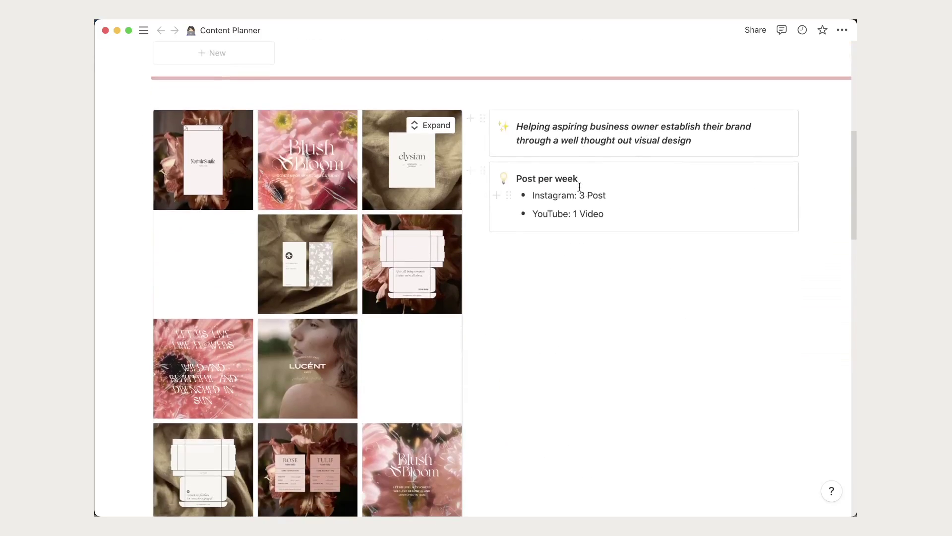
{"action": "scroll", "coordinate": [715, 132], "scroll_direction": "down", "scroll_amount": 1}
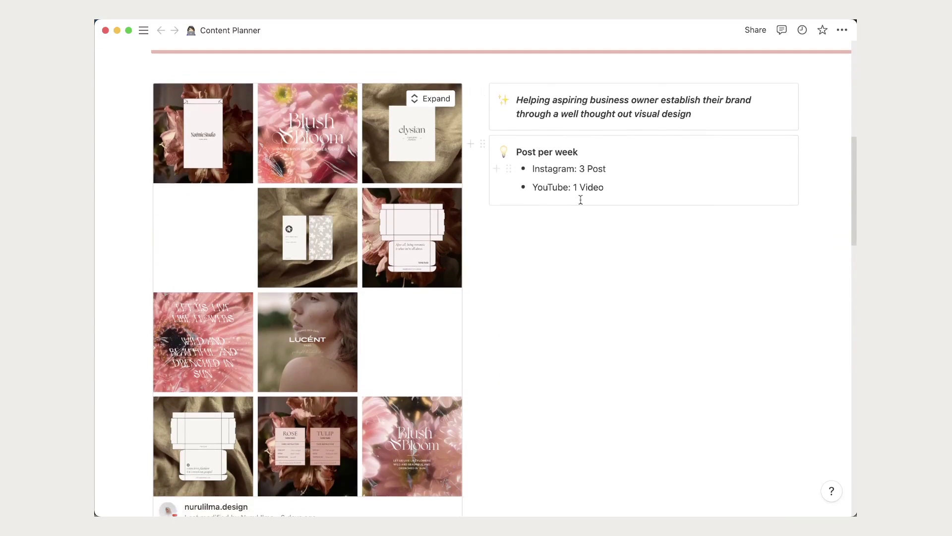
{"action": "scroll", "coordinate": [580, 200], "scroll_direction": "down", "scroll_amount": 6}
{"action": "scroll", "coordinate": [630, 95], "scroll_direction": "down", "scroll_amount": 5}
{"action": "scroll", "coordinate": [629, 96], "scroll_direction": "down", "scroll_amount": 5}
{"action": "scroll", "coordinate": [545, 217], "scroll_direction": "down", "scroll_amount": 5}
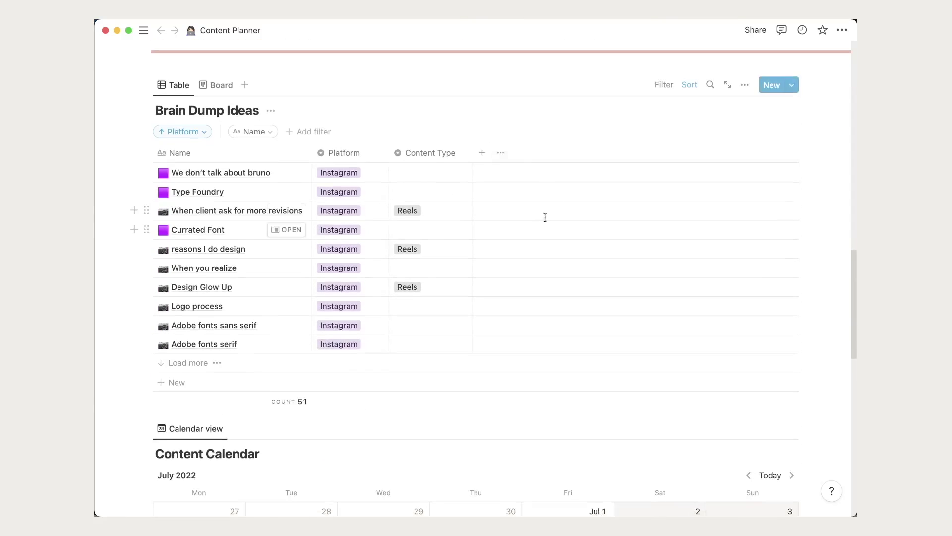
{"action": "left_click", "coordinate": [222, 86]}
{"action": "mouse_move", "coordinate": [446, 134]}
{"action": "left_mouse_down"}
{"action": "mouse_move", "coordinate": [306, 123]}
{"action": "mouse_move", "coordinate": [208, 131]}
{"action": "left_mouse_up"}
Step: Scroll down to review the July 2022 Content Calendar entries through July 29
{"action": "scroll", "coordinate": [555, 274], "scroll_direction": "down", "scroll_amount": 5}
{"action": "scroll", "coordinate": [556, 275], "scroll_direction": "up", "scroll_amount": 10}
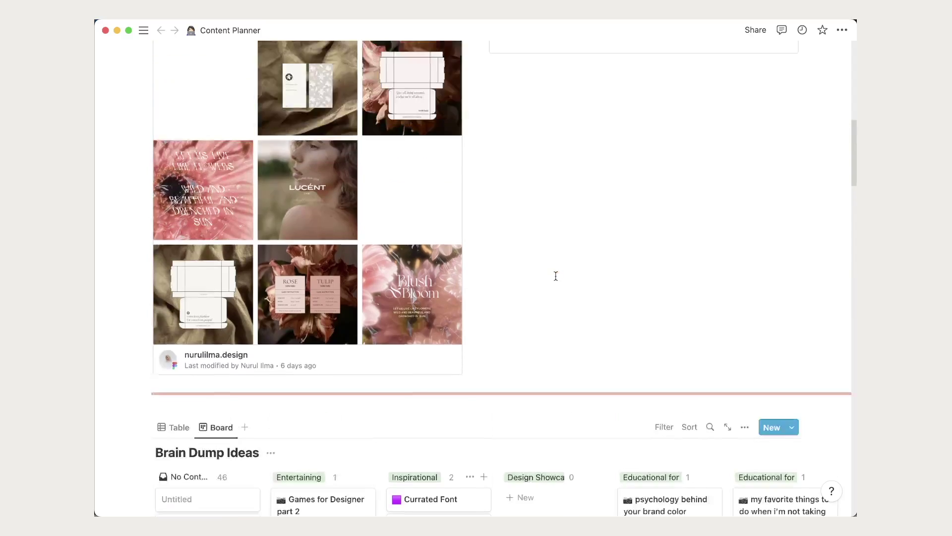
{"action": "scroll", "coordinate": [556, 276], "scroll_direction": "down", "scroll_amount": 2}
{"action": "scroll", "coordinate": [542, 234], "scroll_direction": "down", "scroll_amount": 6}
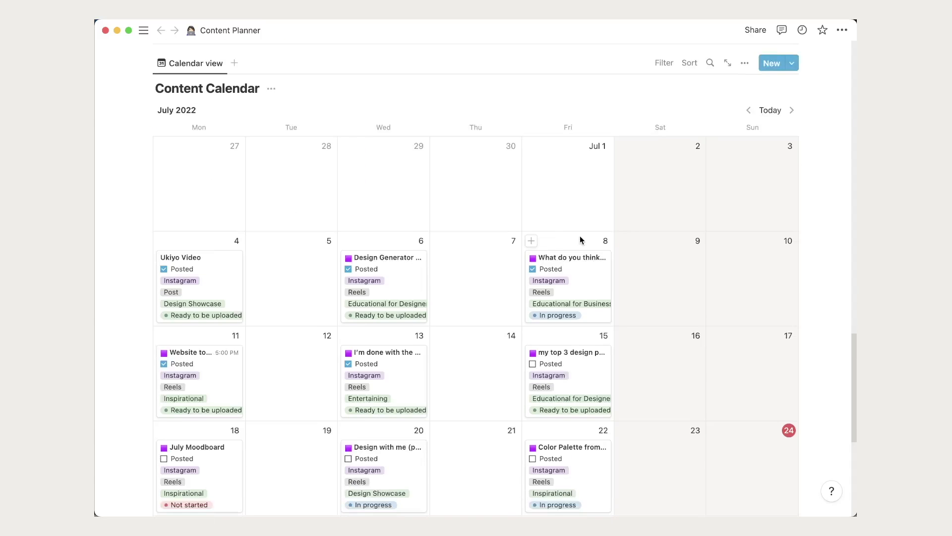
{"action": "scroll", "coordinate": [580, 240], "scroll_direction": "down", "scroll_amount": 1}
{"action": "scroll", "coordinate": [538, 313], "scroll_direction": "down", "scroll_amount": 4}
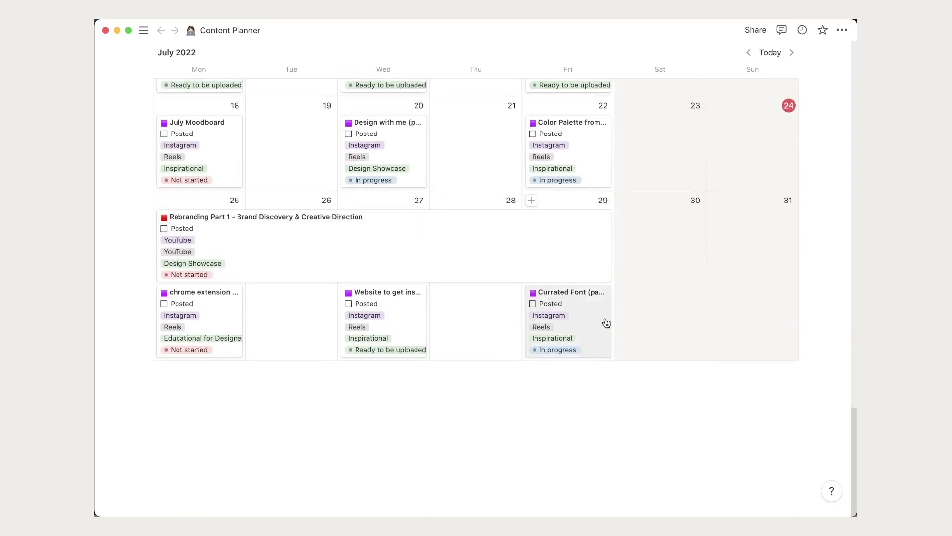